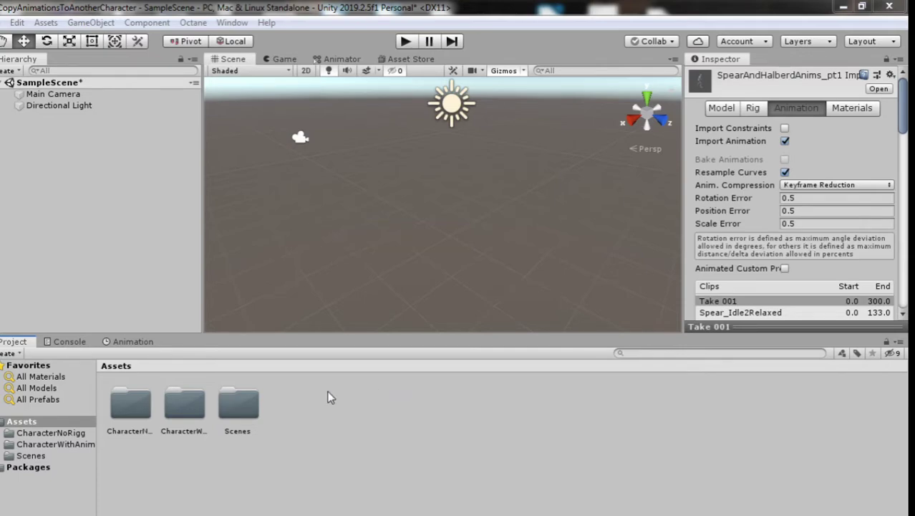
Step: Open CharacterWithAnimations and select the spear asset's Spear_Idle2Relaxed clip in the Inspector
double_click(181, 401)
left_click(134, 402)
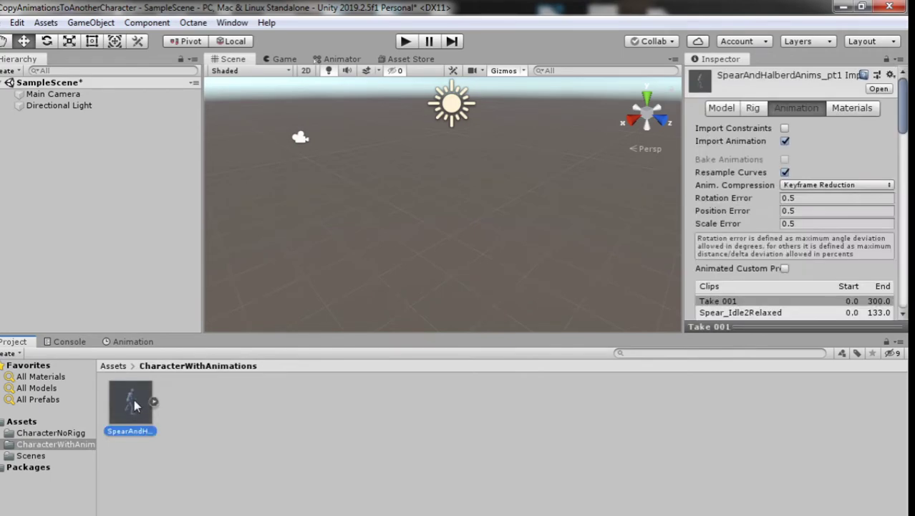
scroll(777, 168, "down", 5)
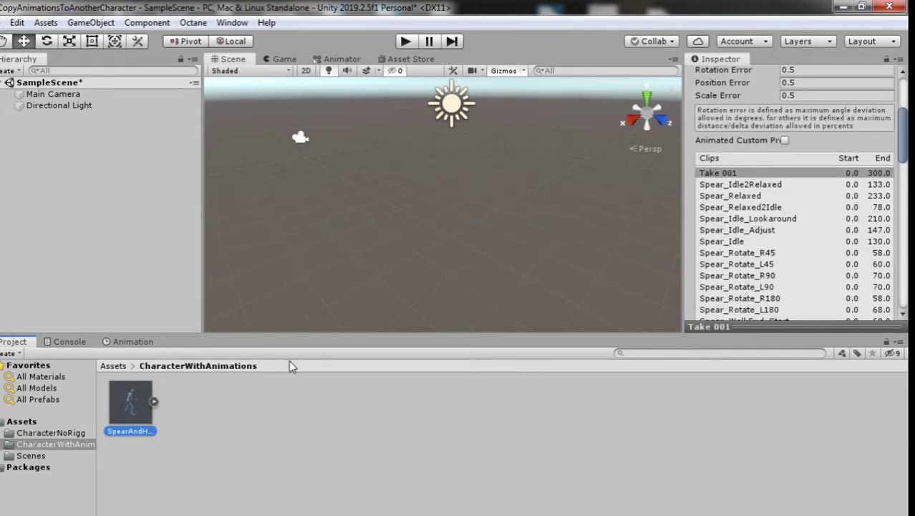
left_click(767, 185)
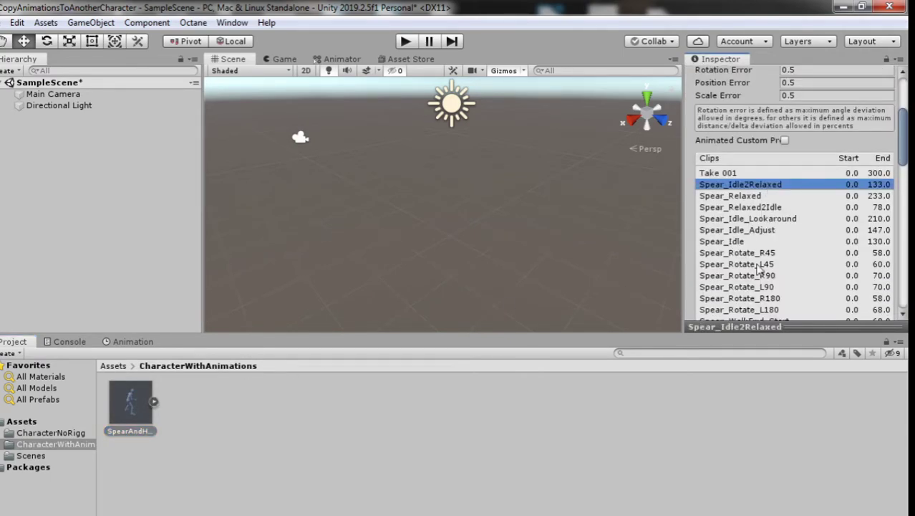
Step: Play Spear_Idle2Relaxed and Spear_Rotate_R90 in a floating preview window, then close it
right_click(801, 327)
left_click(830, 336)
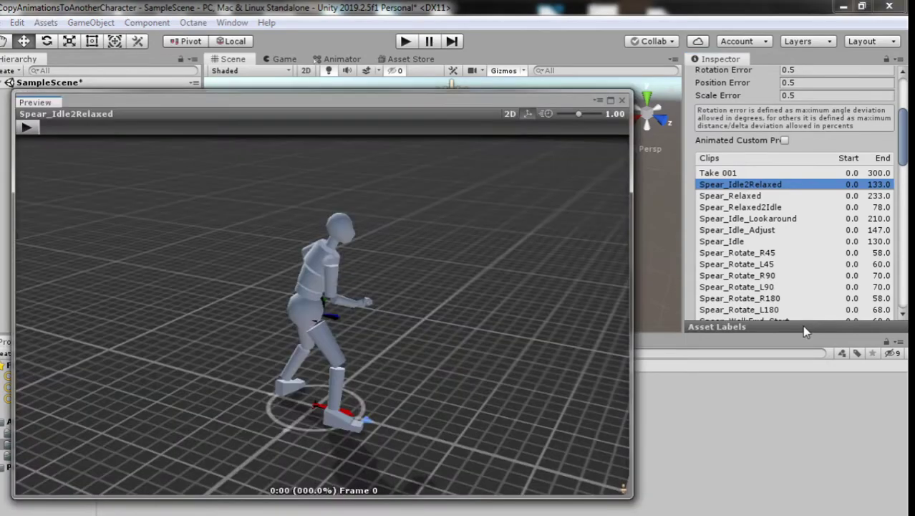
left_click(26, 127)
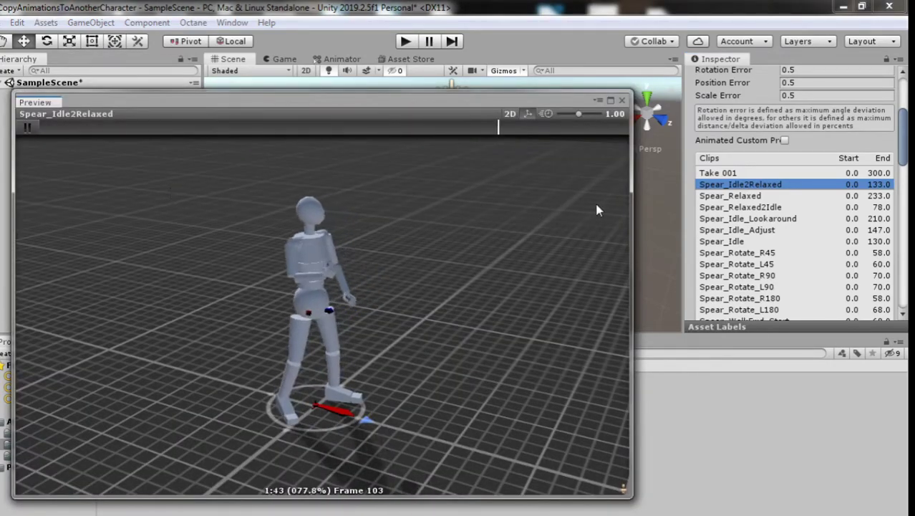
left_click(737, 275)
left_click(26, 128)
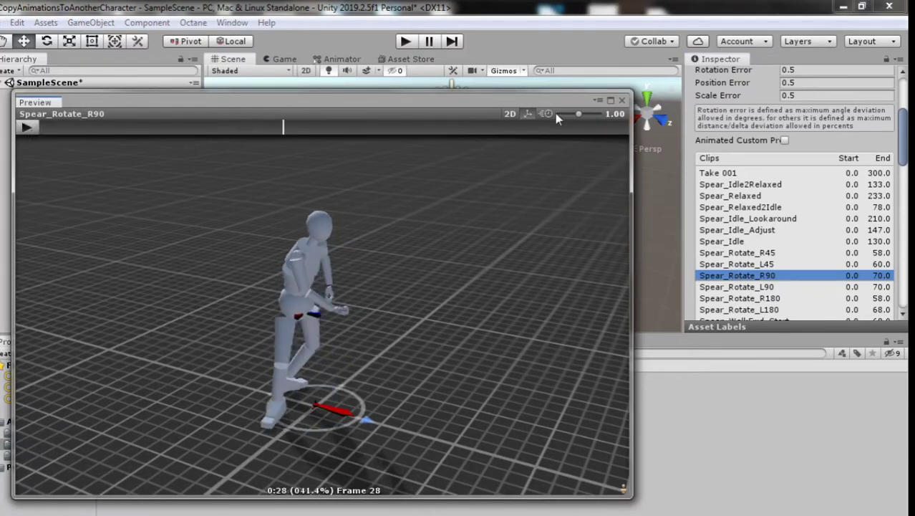
left_click(621, 100)
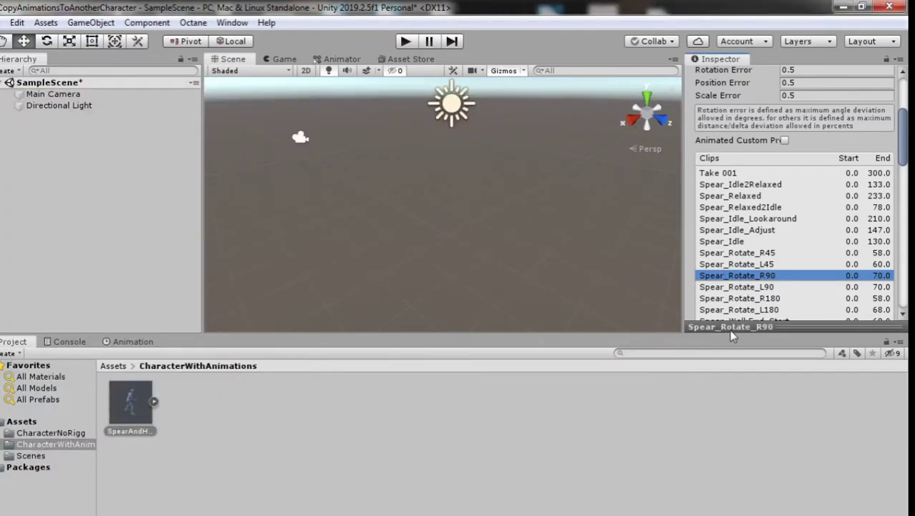
scroll(807, 307, "down", 10)
Step: Place maleModel from CharacterNoRigg into the scene and inspect its eyebrow, hands and shoes meshes
key("BackSpace")
double_click(130, 402)
left_click(143, 411)
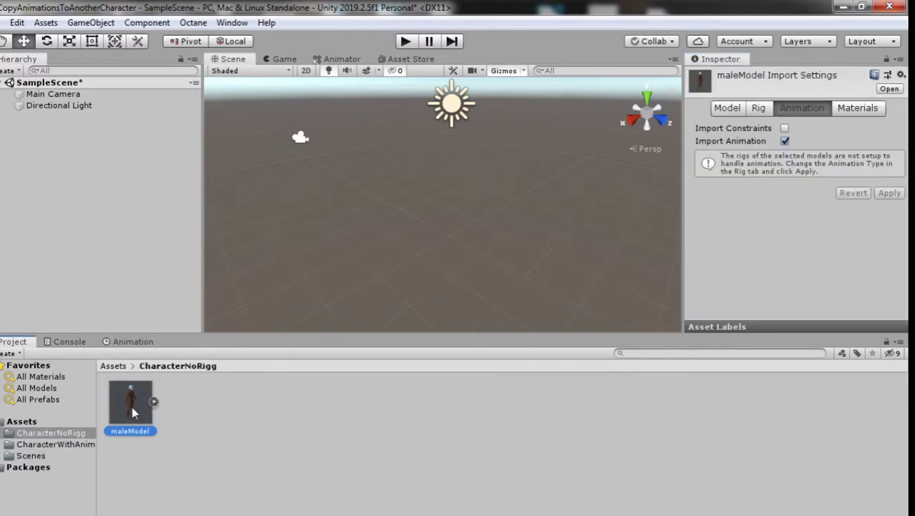
left_click_drag(127, 394, 83, 223)
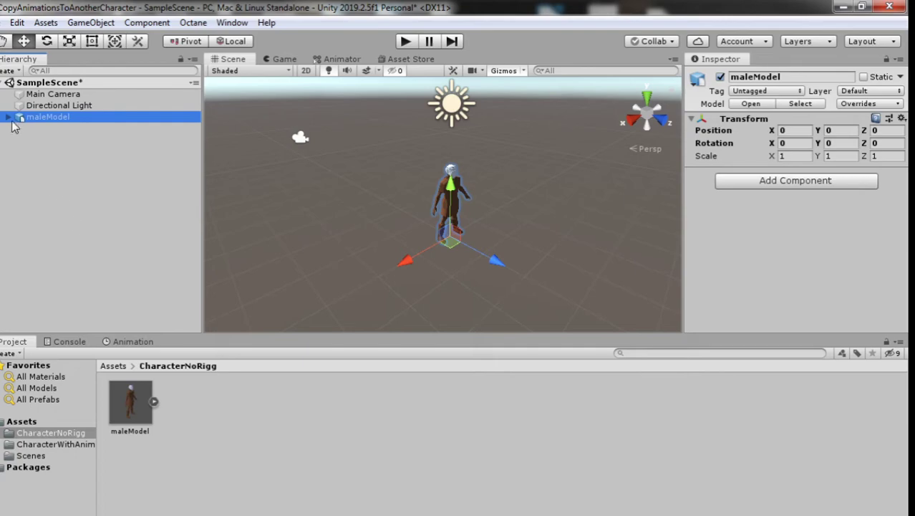
left_click(9, 117)
left_click(72, 128)
left_click(68, 162)
left_click(55, 196)
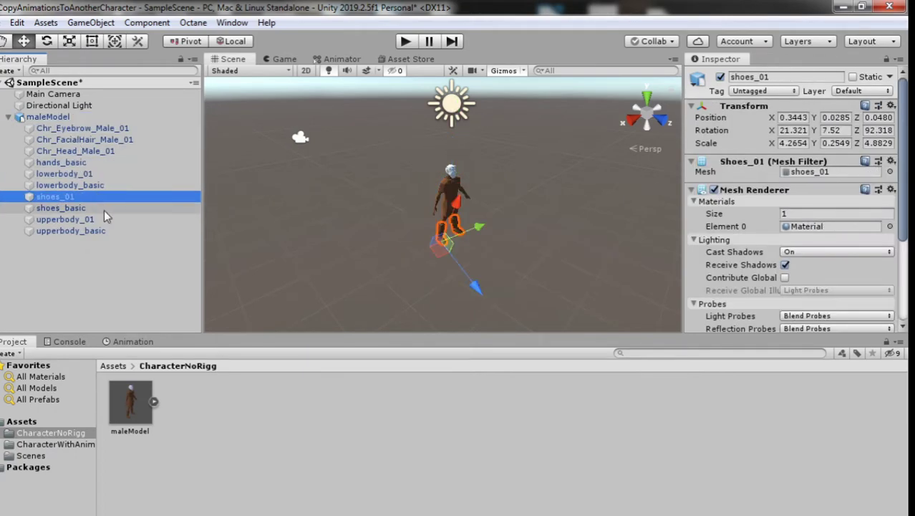
Step: Delete maleModel from the scene and save SampleScene
left_click(48, 116)
right_click(48, 117)
left_click(85, 199)
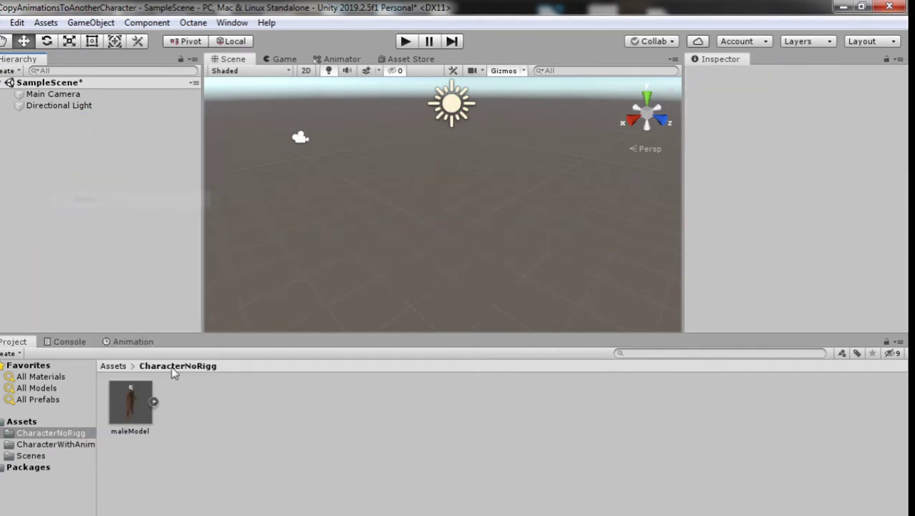
key("ctrl+s")
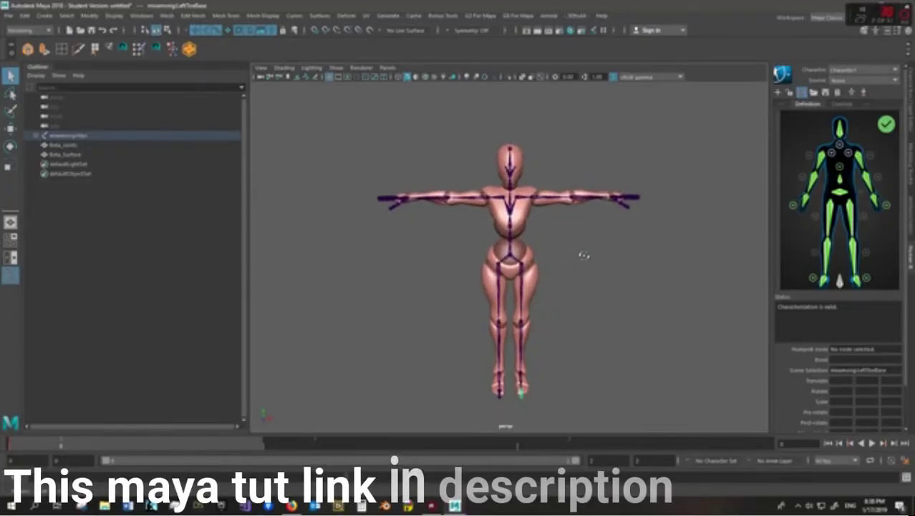
Step: Create a Character1 HumanIK definition for the mannequin, replacing the existing skeleton definition
middle_click_drag(605, 271, 599, 264, "alt")
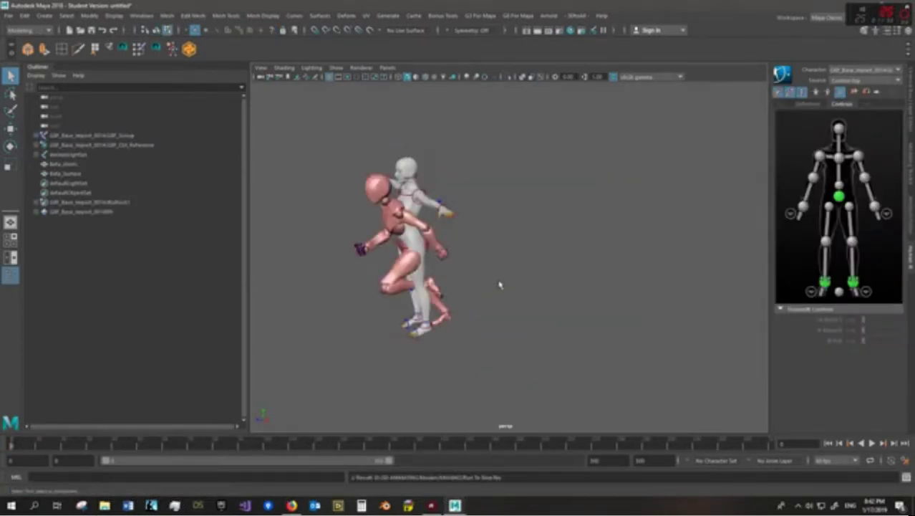
left_click(355, 279)
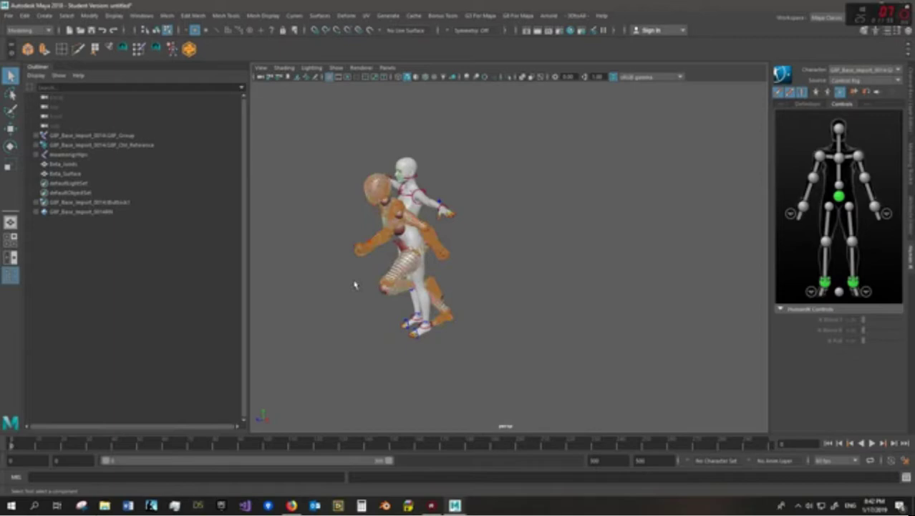
left_click(155, 30)
left_click(491, 203)
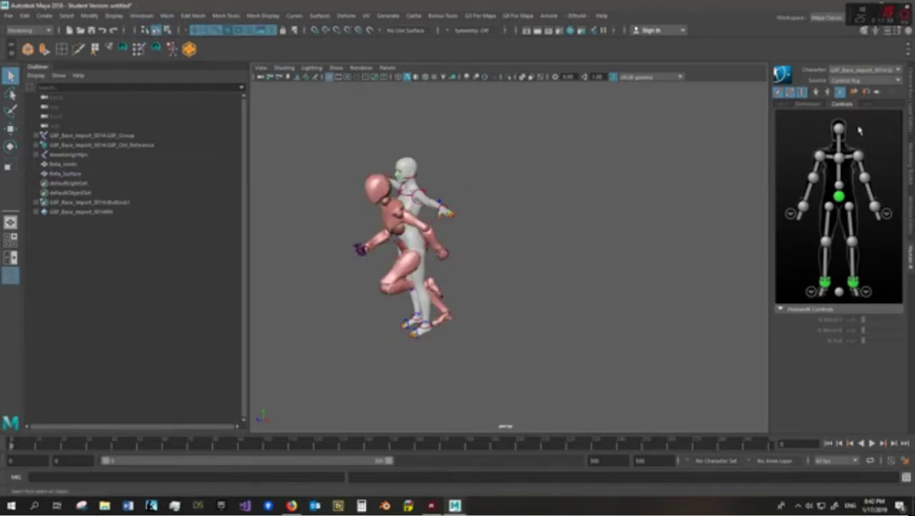
left_click(851, 78)
left_click(851, 93)
left_click(778, 92)
left_click(837, 93)
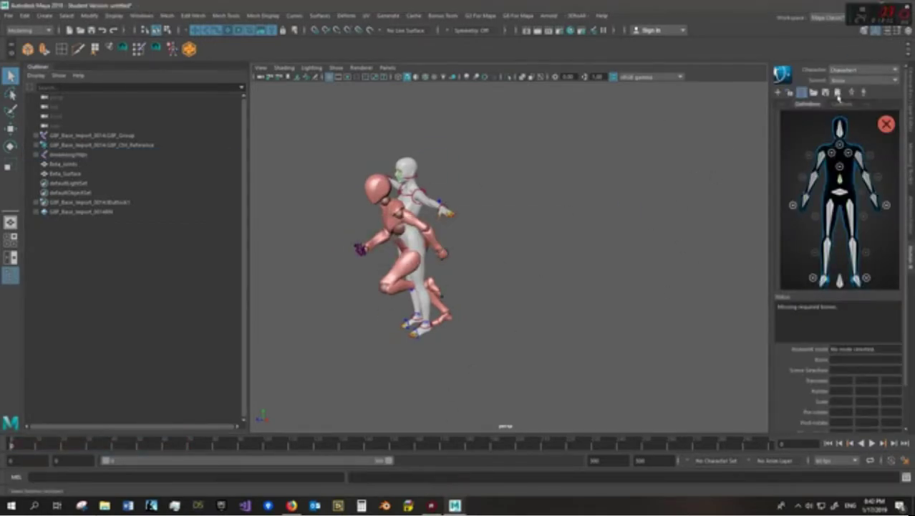
left_click(824, 291)
left_click(466, 254)
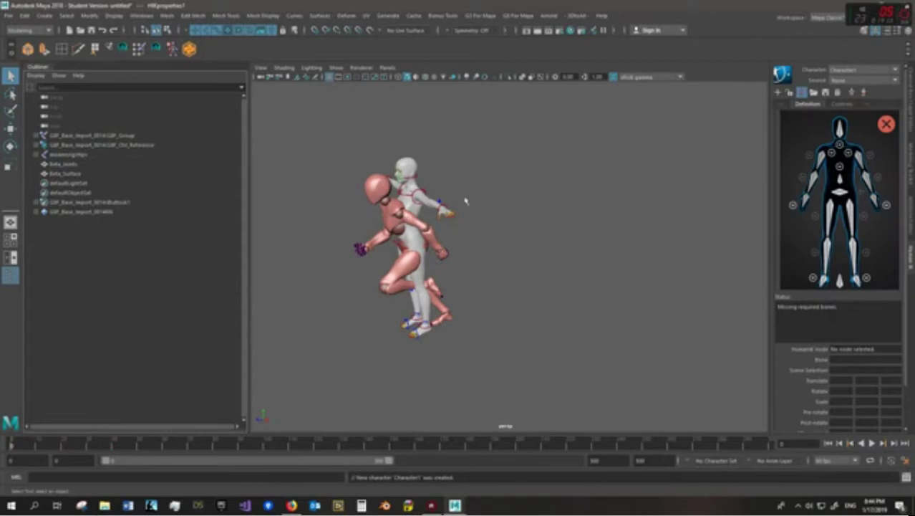
Step: Load the saved skeleton definition, set the HumanIK source to Character1 and play the timeline
left_click(632, 252)
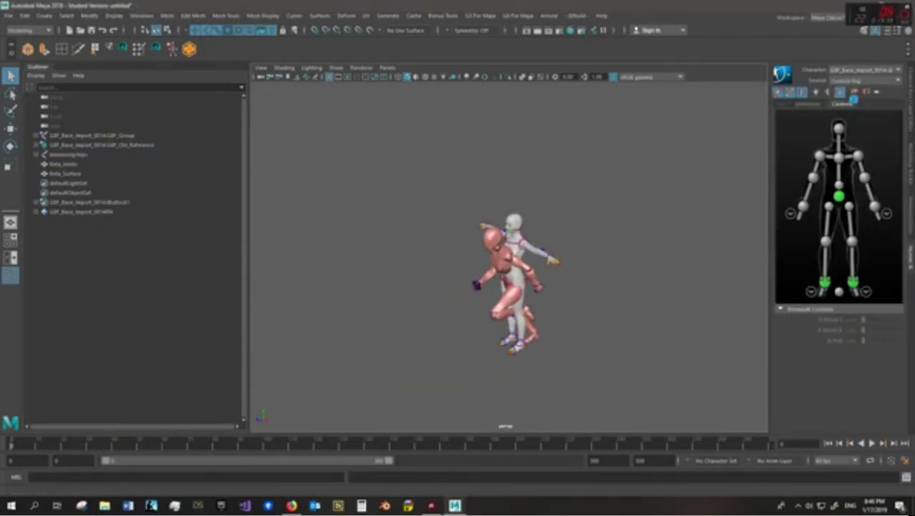
left_click(871, 443)
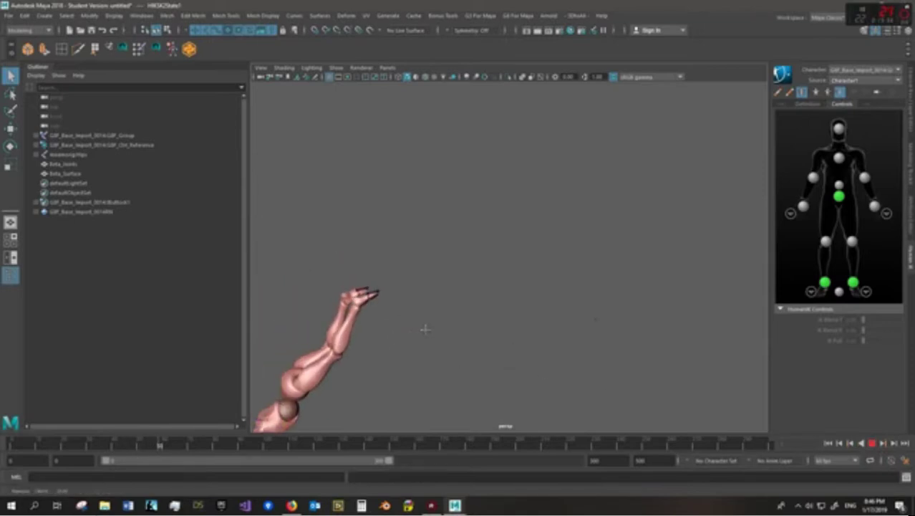
scroll(426, 331, "down", 10)
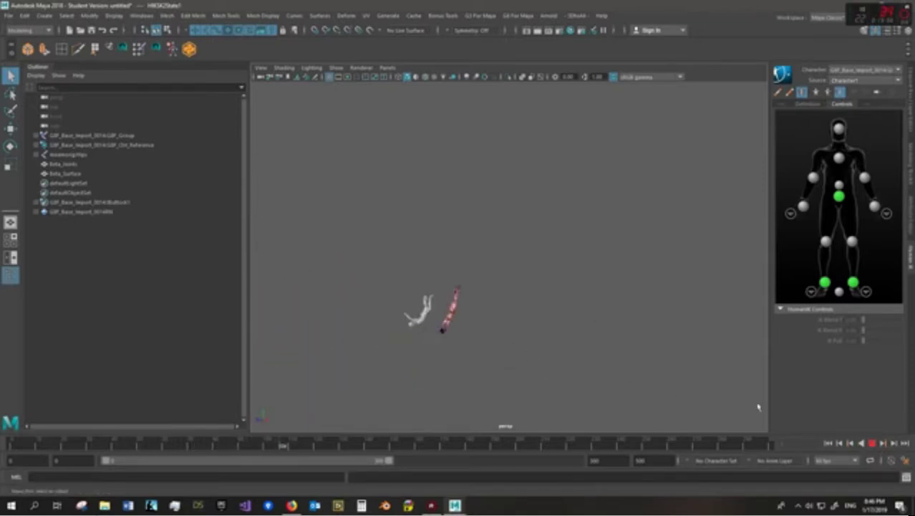
left_click(871, 443)
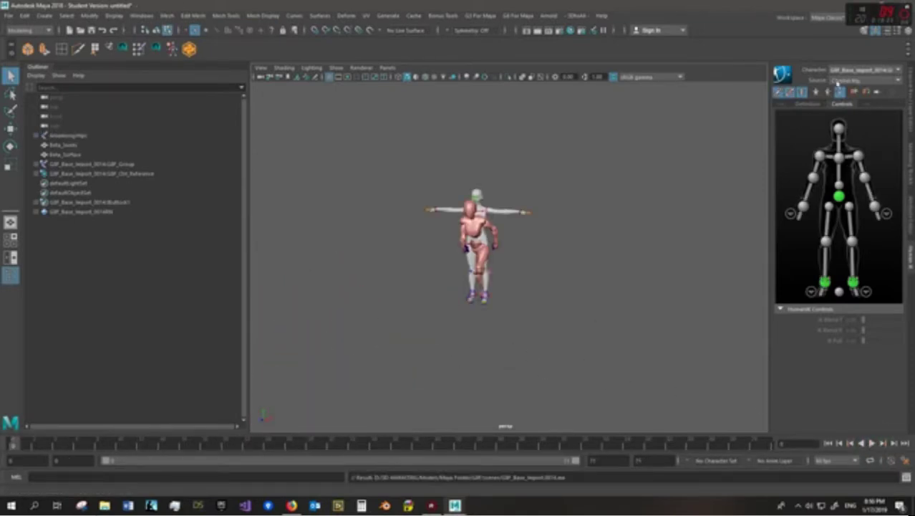
left_click(844, 81)
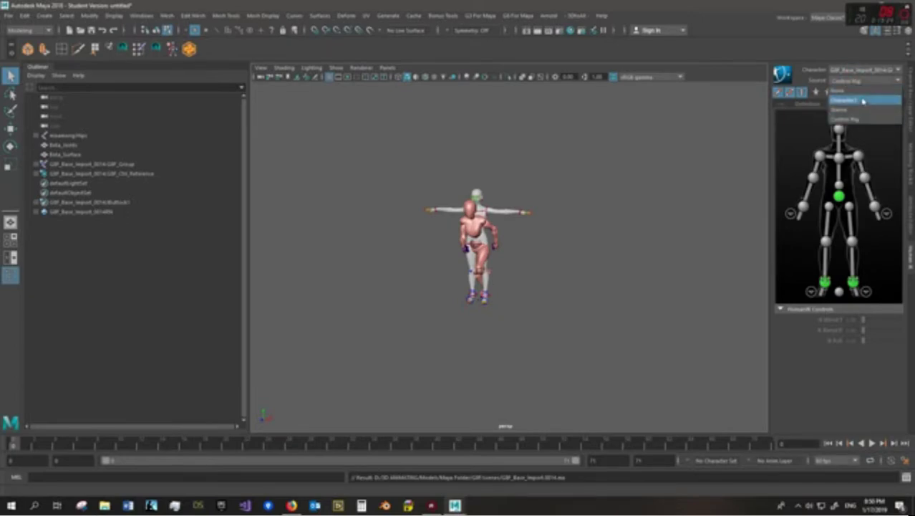
left_click(863, 101)
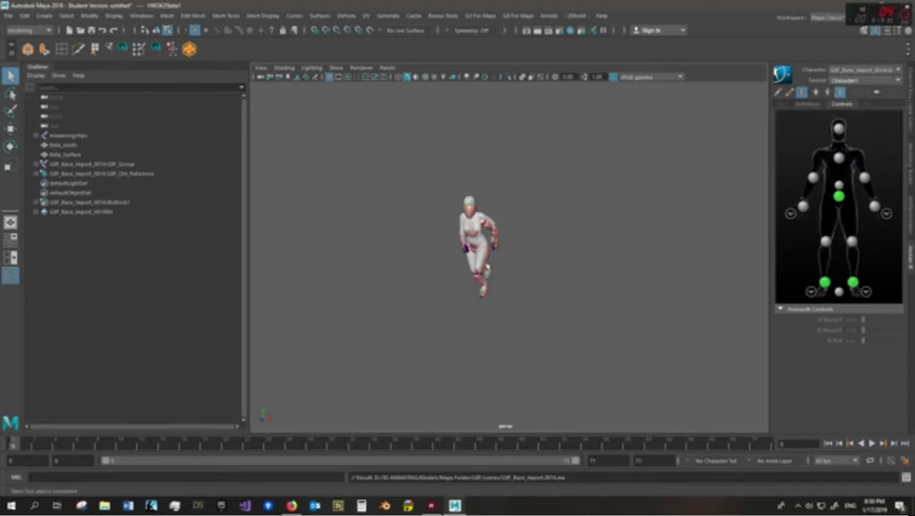
left_click(872, 444)
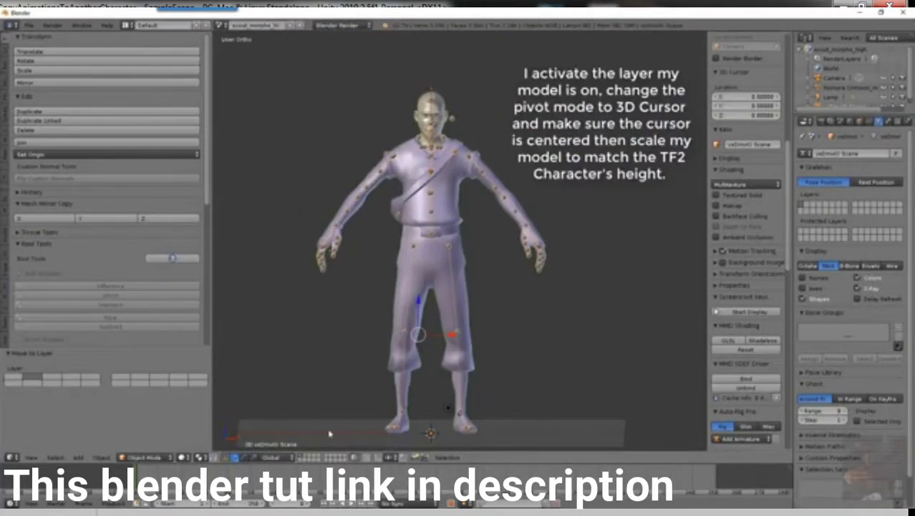
Step: Scale the model to the TF2 character's height around the centred 3D cursor and apply all transforms
left_click(204, 456)
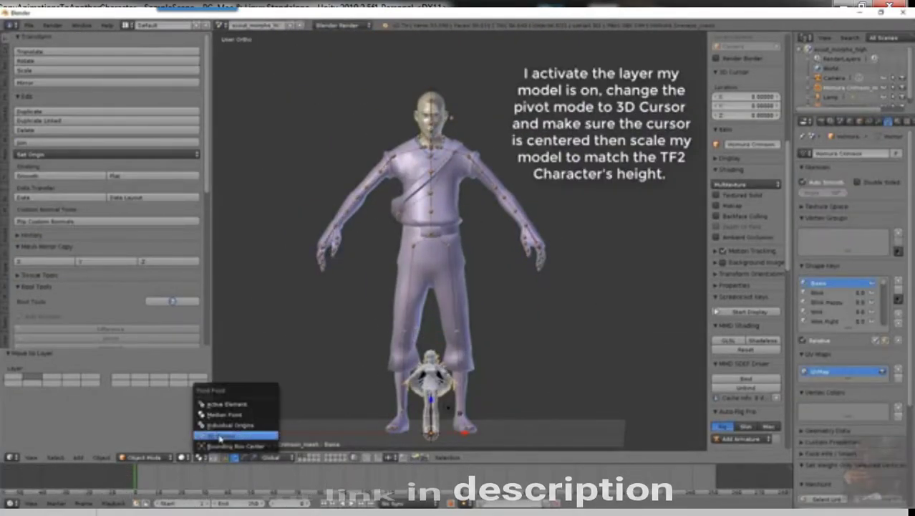
left_click(219, 419)
key("shift+s")
left_click(583, 311)
key("s")
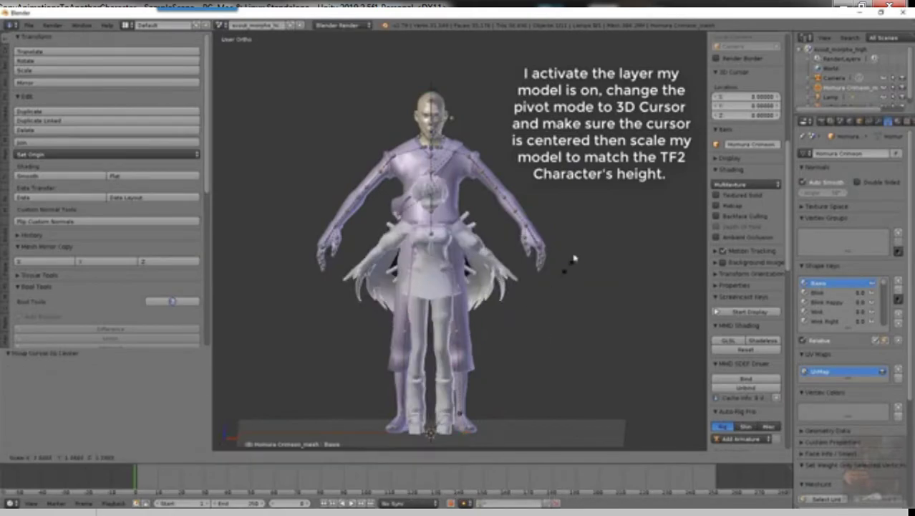
left_click(614, 194)
scroll(609, 194, "up", 4)
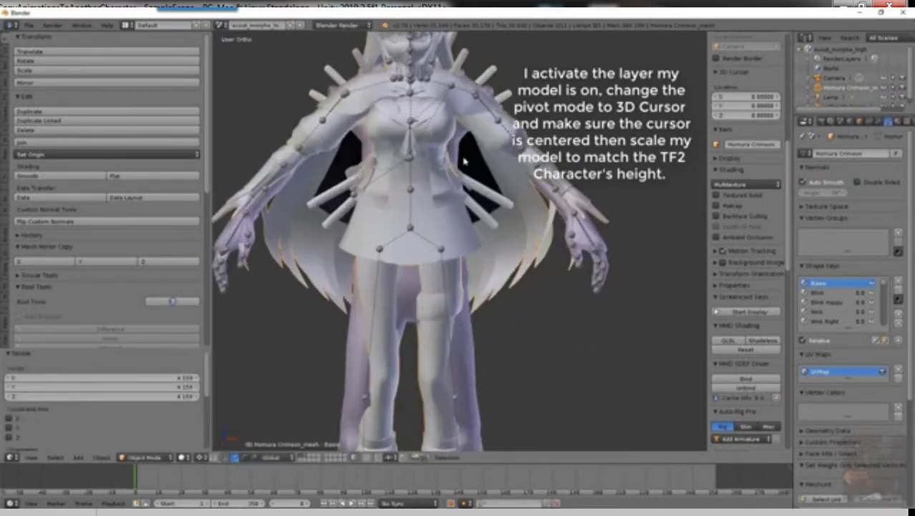
scroll(601, 194, "down", 5)
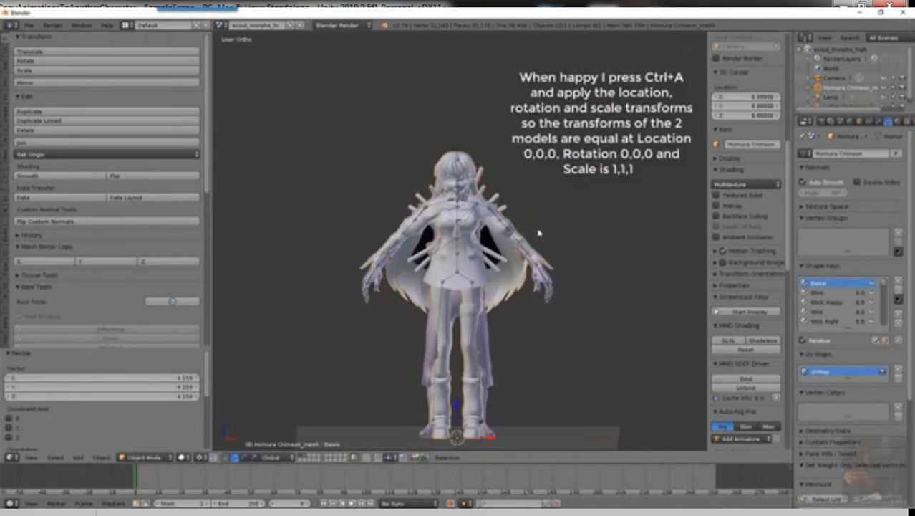
key("ctrl+a")
left_click(501, 274)
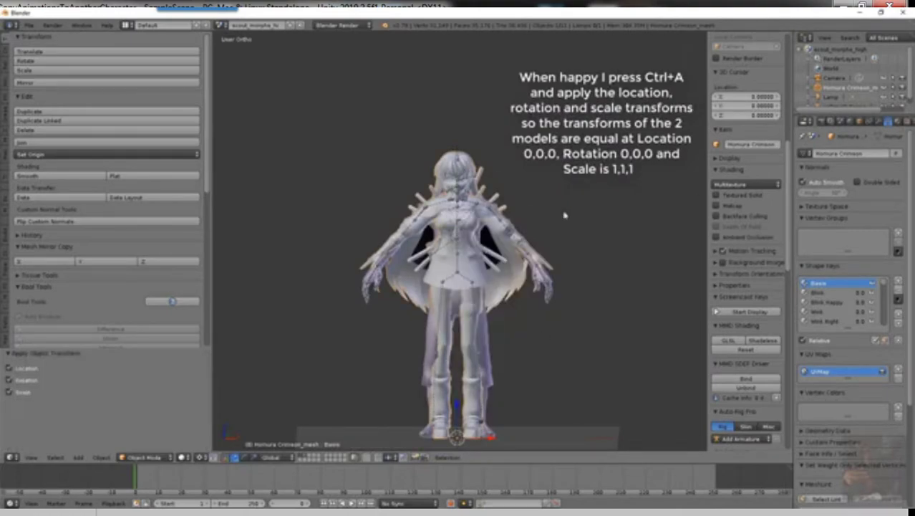
scroll(565, 215, "up", 2)
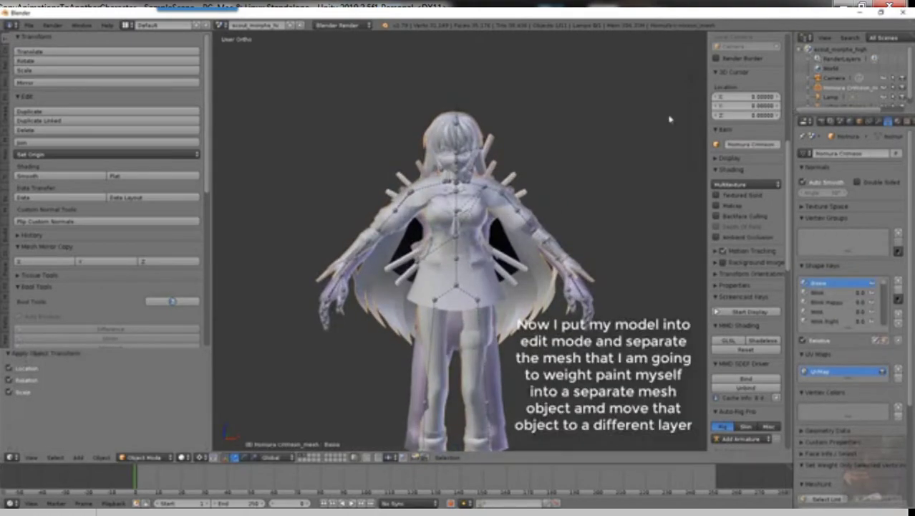
Step: In Edit Mode, select the faces assigned to the hair materials
key("Tab")
left_click(896, 122)
left_click(849, 212)
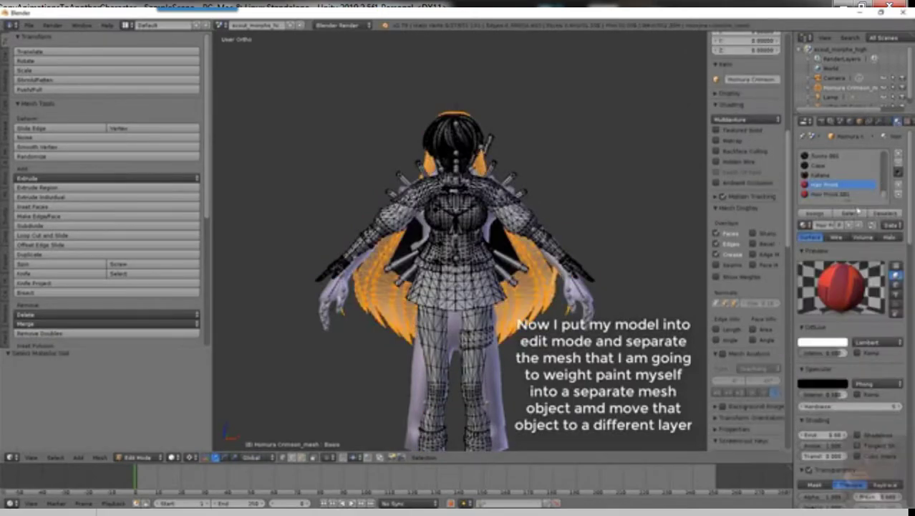
left_click(823, 176)
left_click(850, 213)
scroll(824, 175, "down", 2)
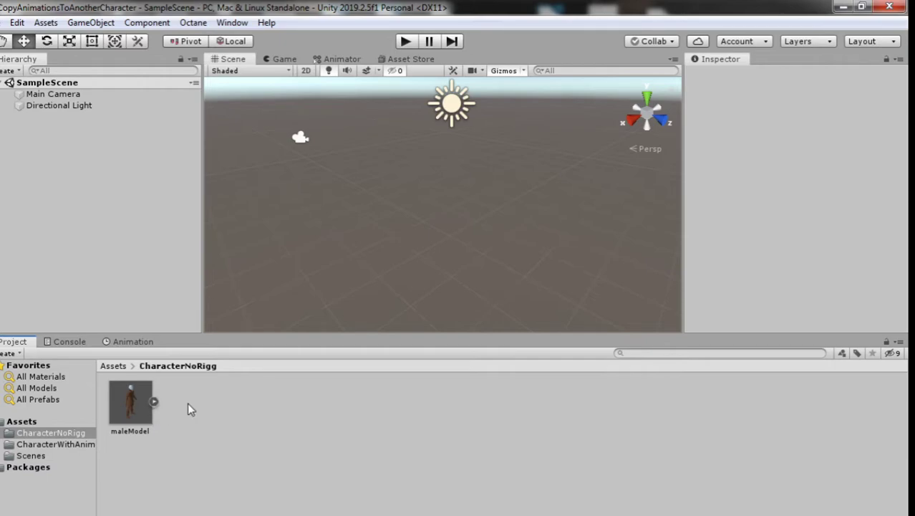
Step: Return to the top-level Assets folder in Unity
left_click(133, 366)
left_click(134, 366)
left_click(114, 366)
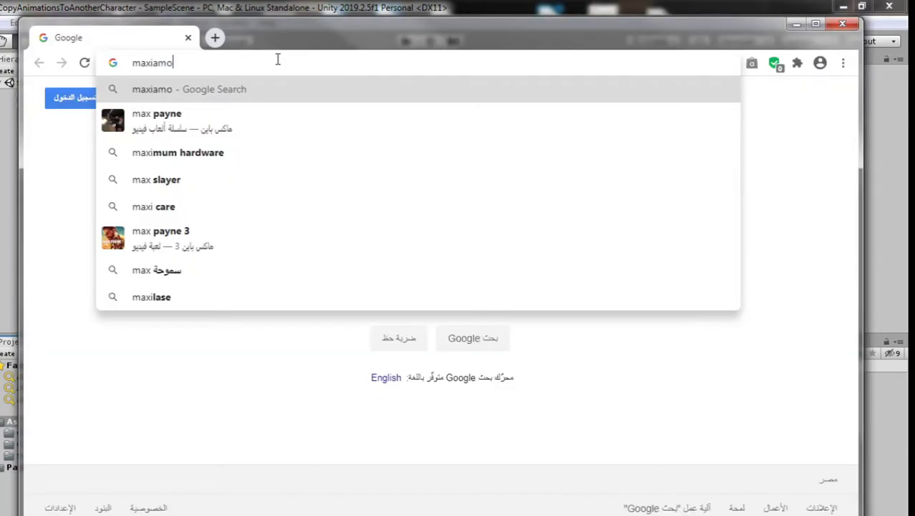
Step: Open mixamo.com from a web search and log in with the account e-mail and password
key("Return")
left_click(679, 243)
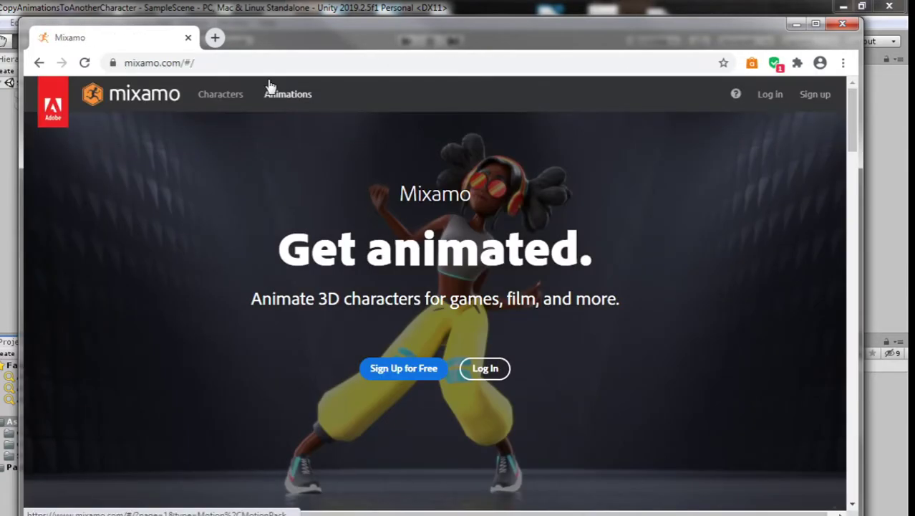
left_click(487, 369)
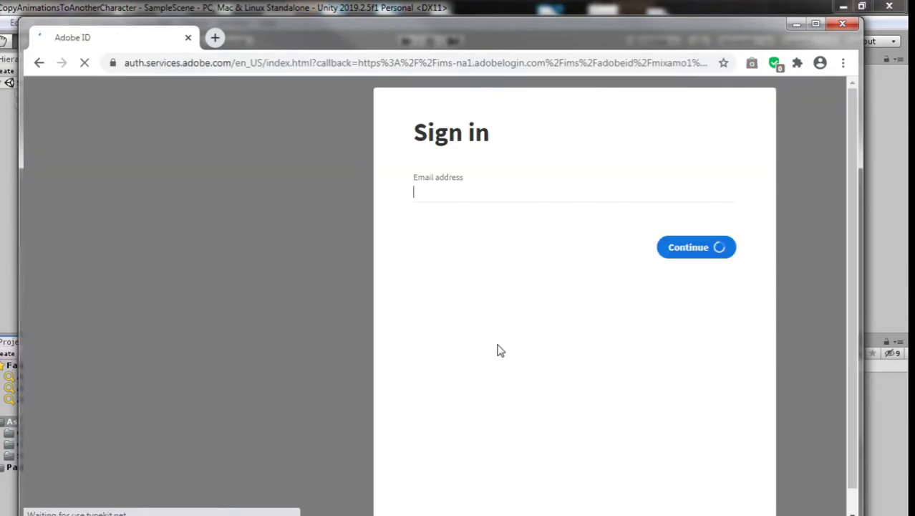
key("Return")
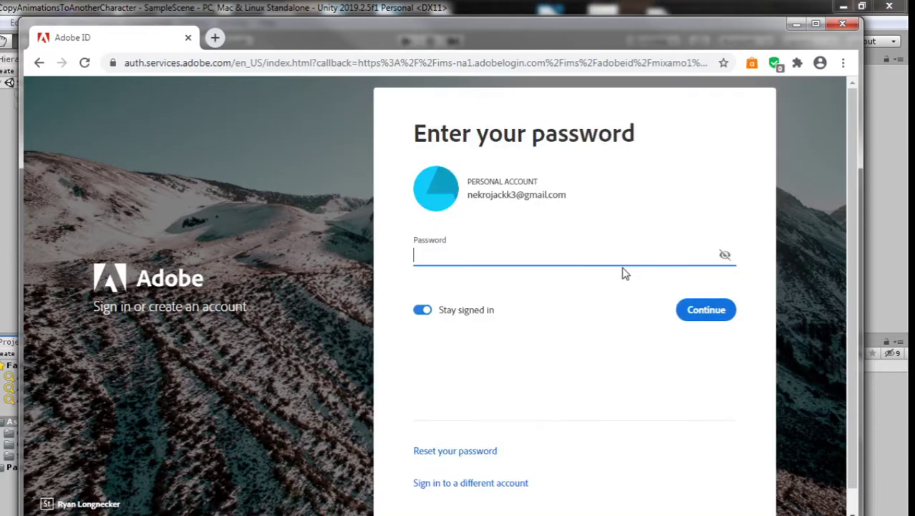
type("•••••••••••")
key("Return")
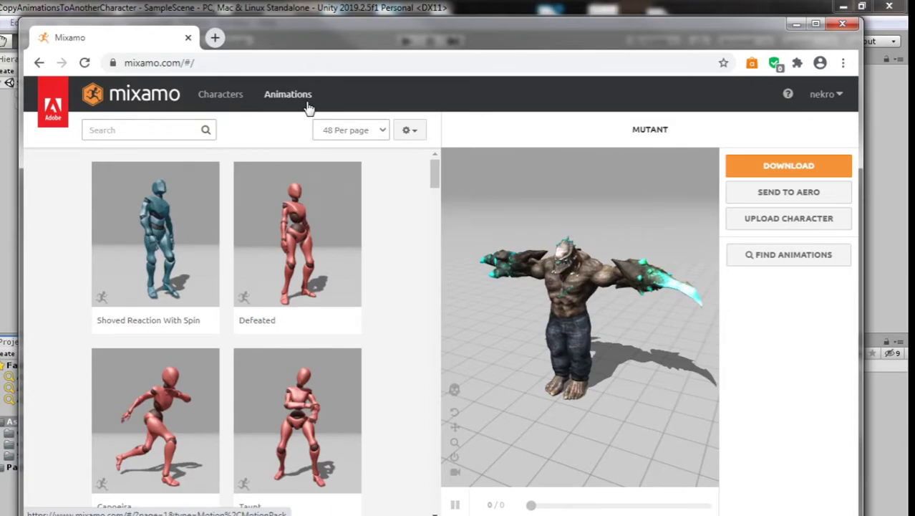
Step: Choose Erika Archer from the Mixamo Characters list
left_click(220, 94)
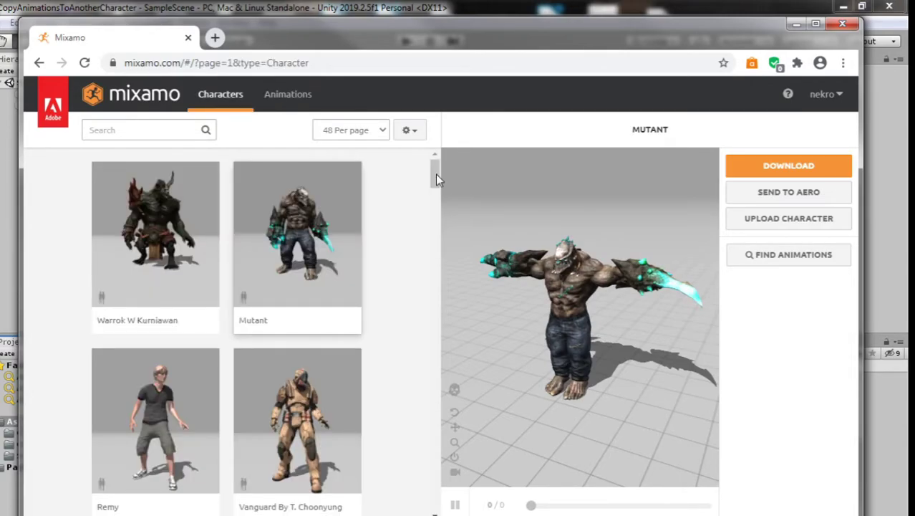
left_click_drag(435, 175, 435, 224)
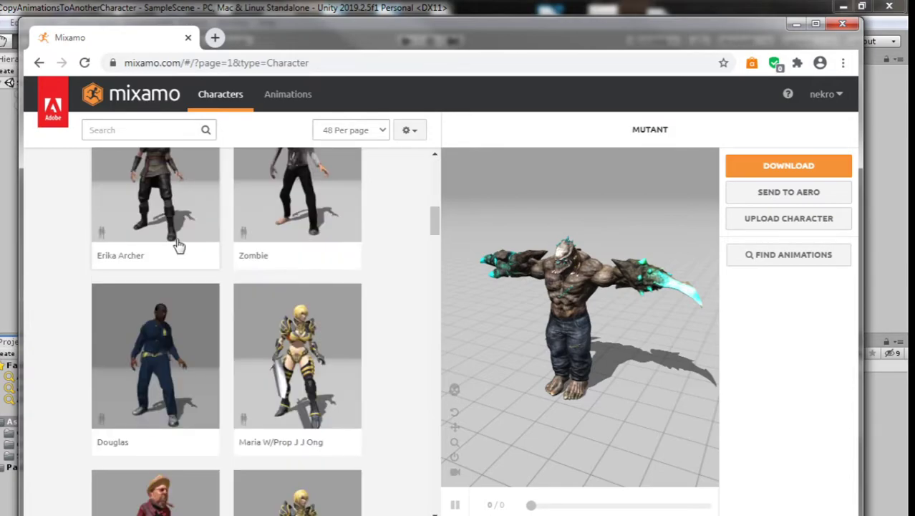
left_click(178, 245)
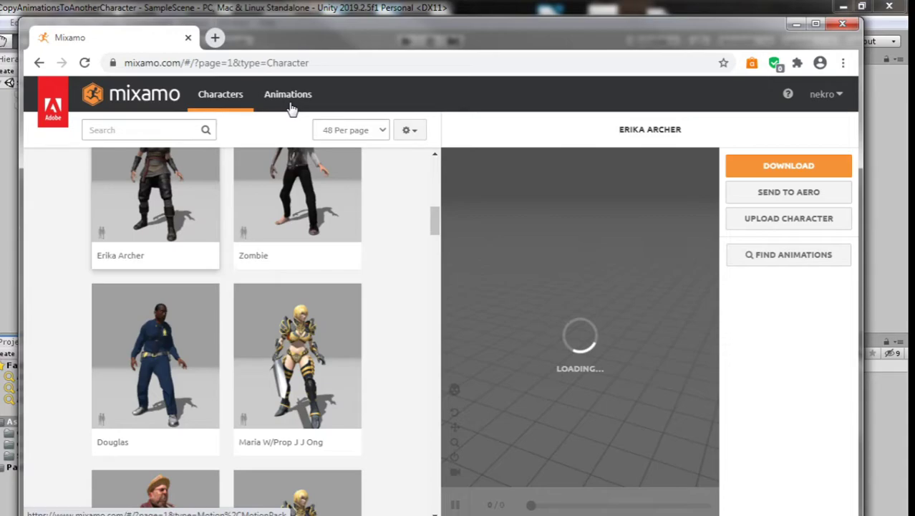
Step: Preview Shoved Reaction With Spin, then Defeated, and pause the Defeated playback
left_click(290, 104)
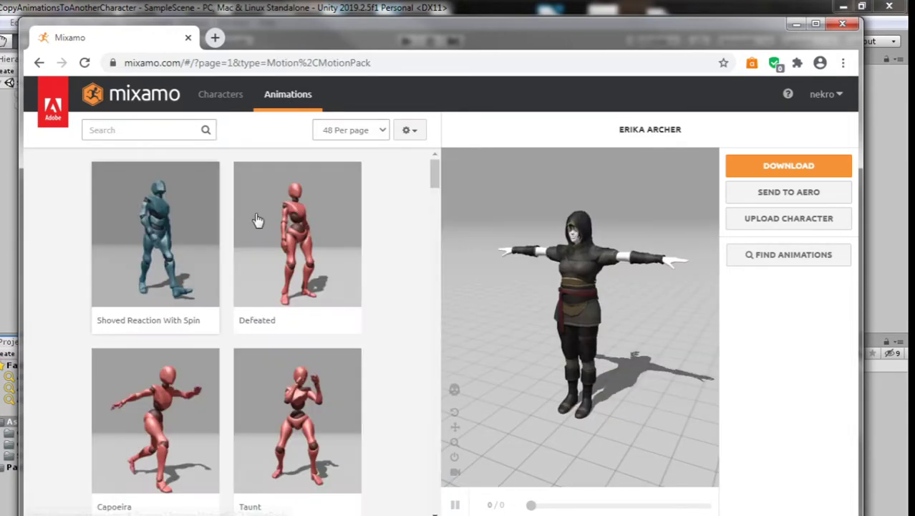
left_click(186, 264)
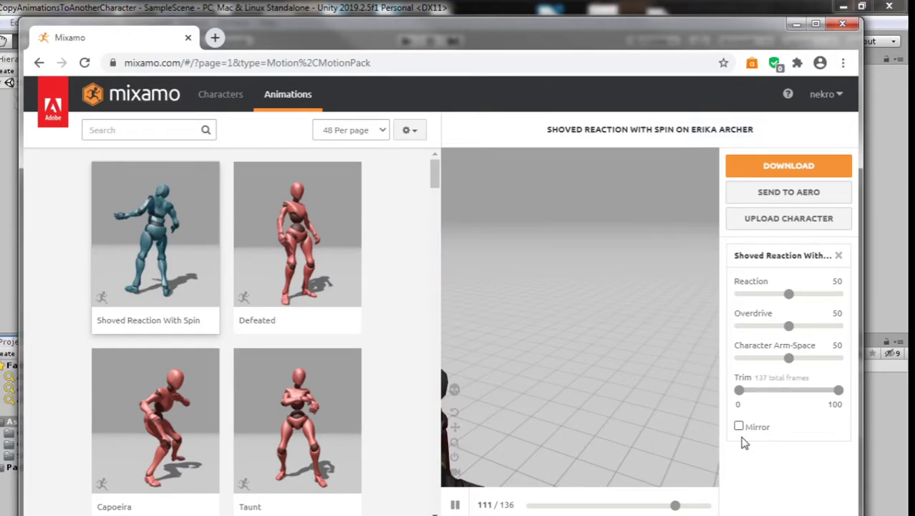
left_click(293, 237)
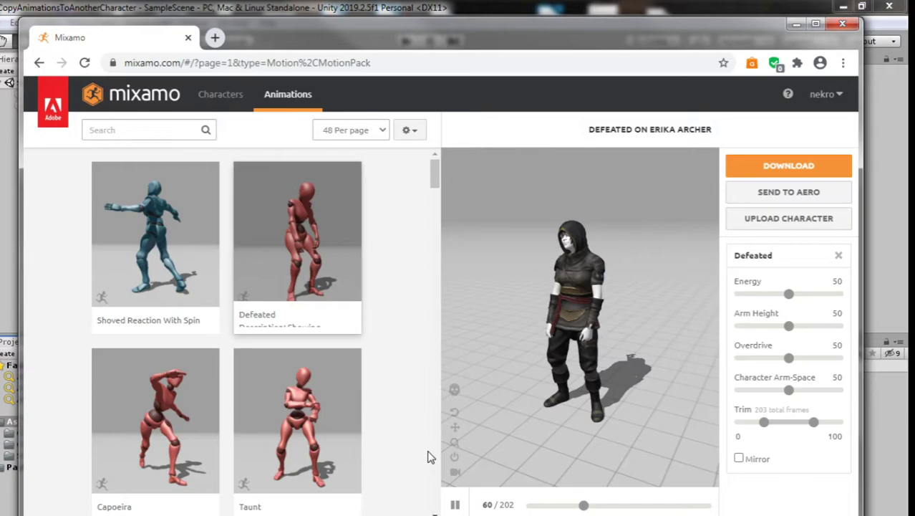
key("space")
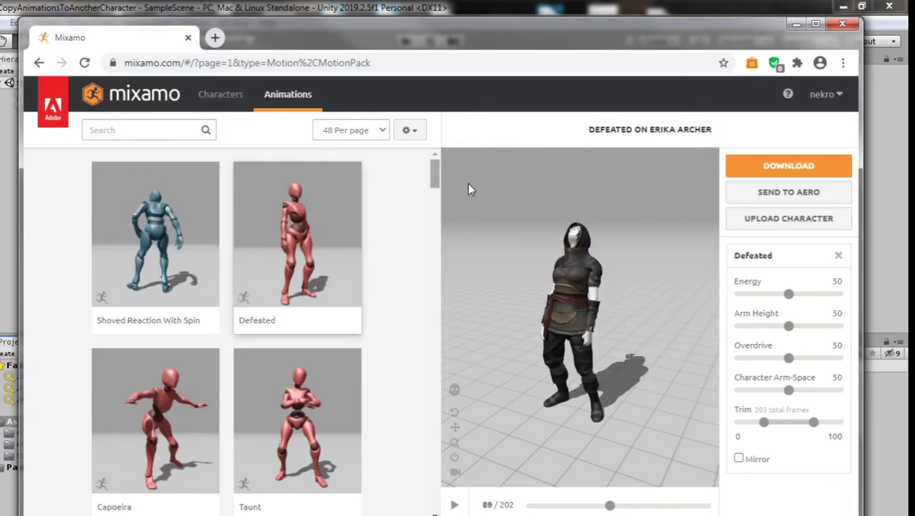
Step: Start a Mixamo character upload and reveal Unity's CharacterNoRigg maleModel in Explorer
left_click(771, 221)
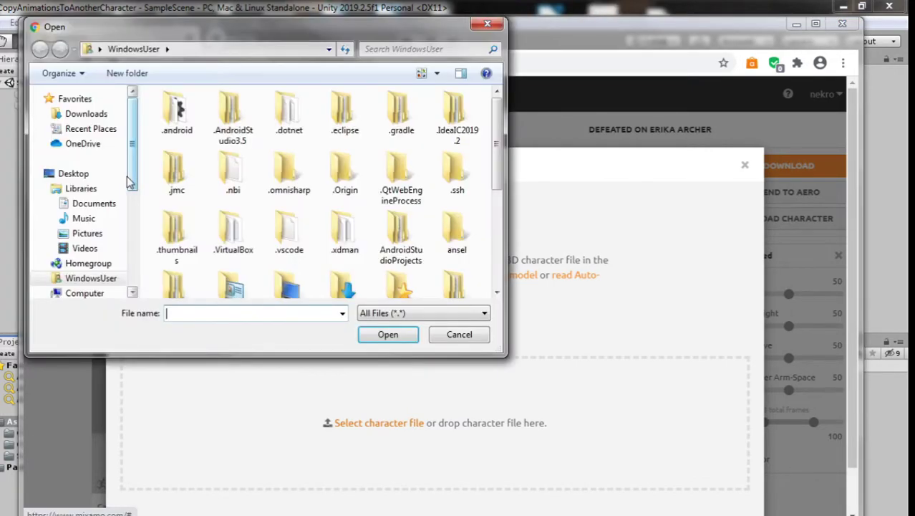
left_click_drag(129, 182, 135, 246)
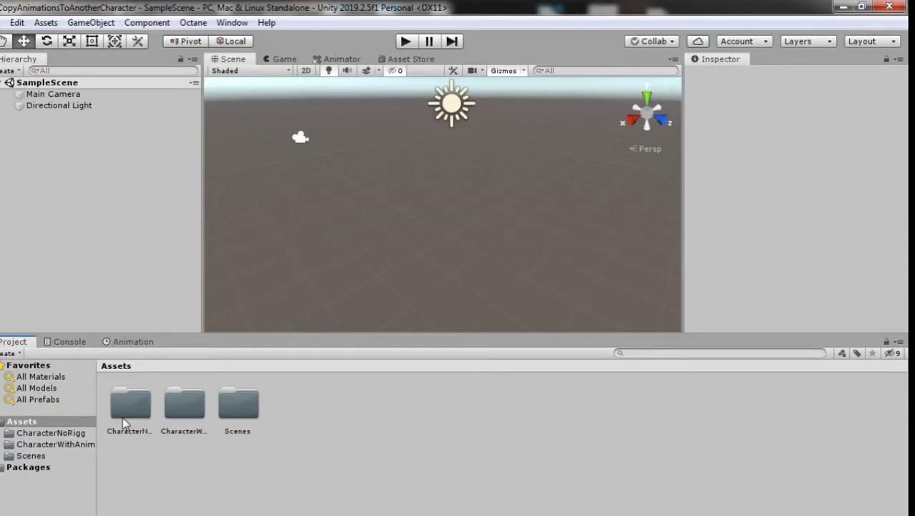
double_click(122, 422)
right_click(122, 422)
left_click(241, 99)
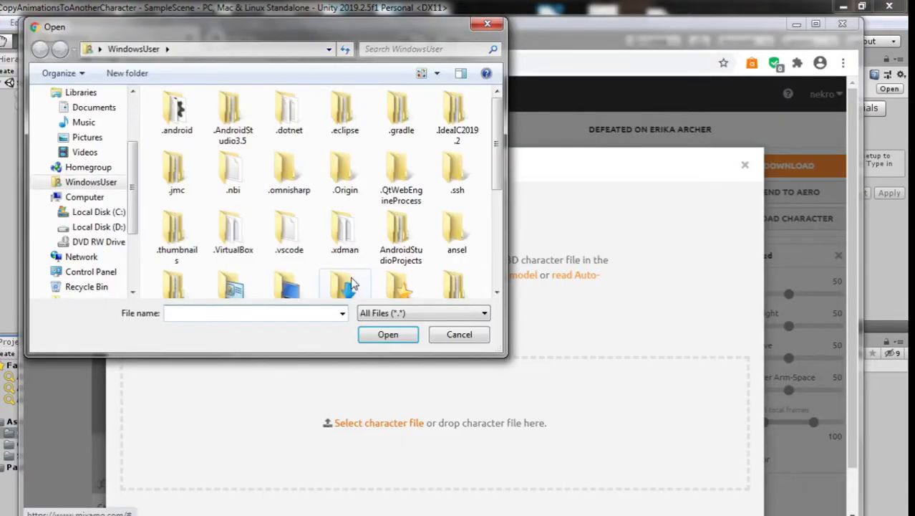
Step: Paste the CharacterNoRigg folder path into the file chooser and select maleModel.fbx
key("alt+Tab")
left_click(287, 92)
key("ctrl+c")
key("alt+Tab")
left_click(229, 49)
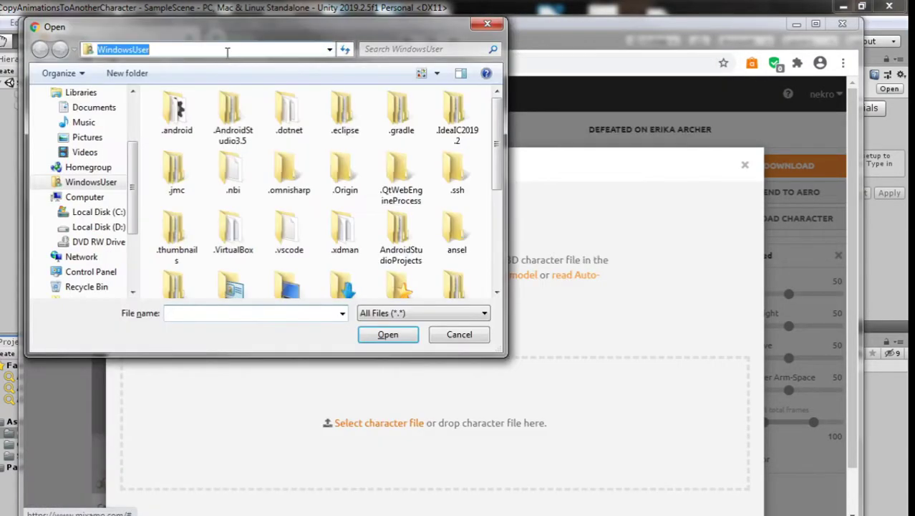
key("ctrl+v")
key("Return")
left_click(220, 118)
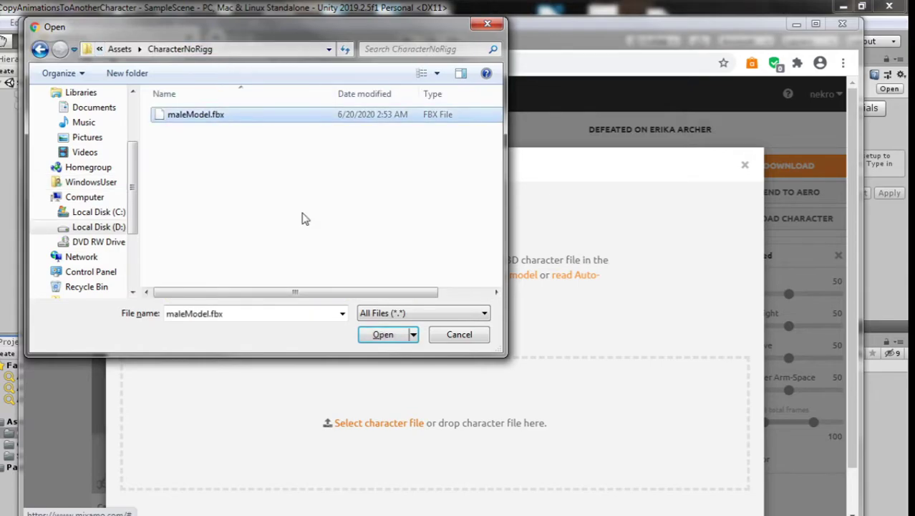
Step: Upload maleModel.fbx, place chin, wrist, elbow, knee and groin markers, and start auto-rigging
left_click(384, 335)
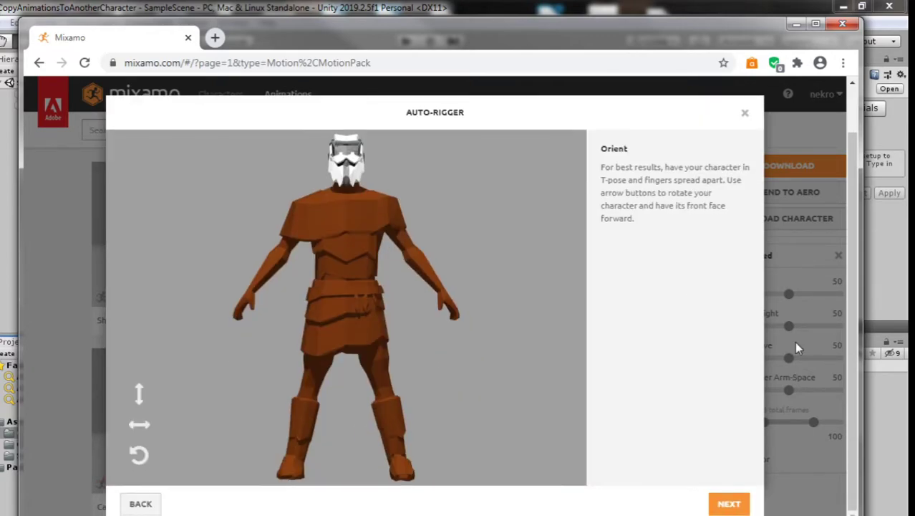
left_click(729, 504)
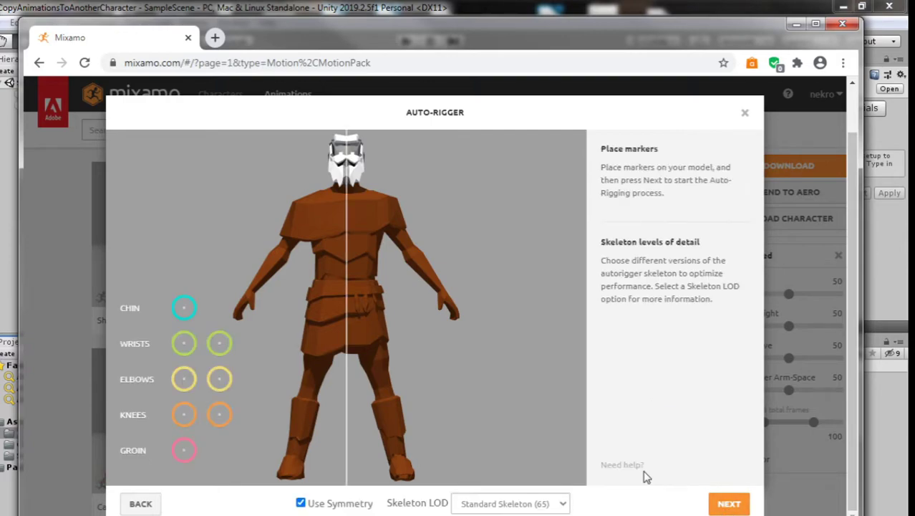
mouse_move(184, 307)
left_mouse_down()
mouse_move(329, 213)
mouse_move(346, 177)
left_mouse_up()
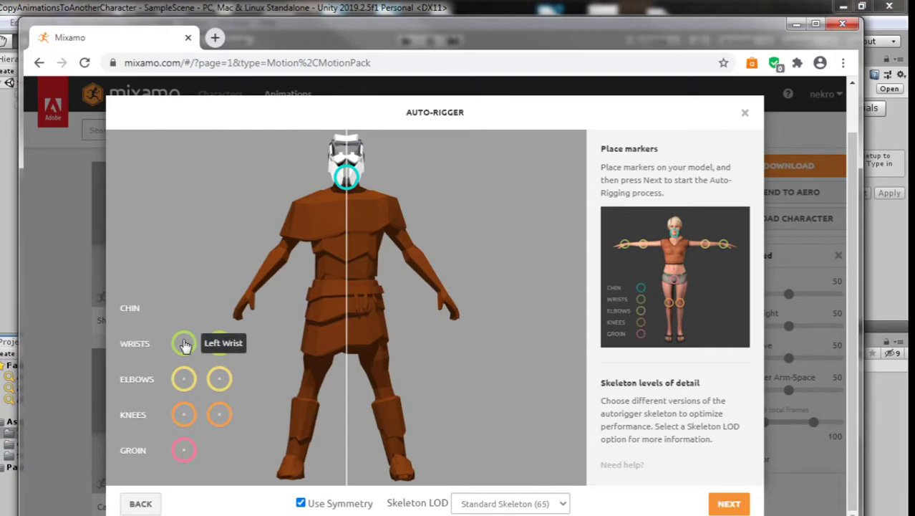
left_click_drag(184, 345, 256, 295)
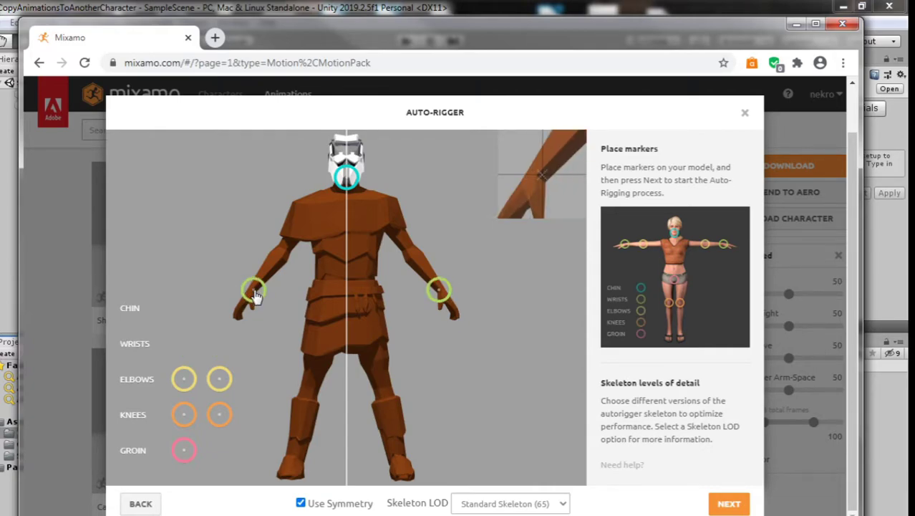
left_click_drag(256, 295, 251, 292)
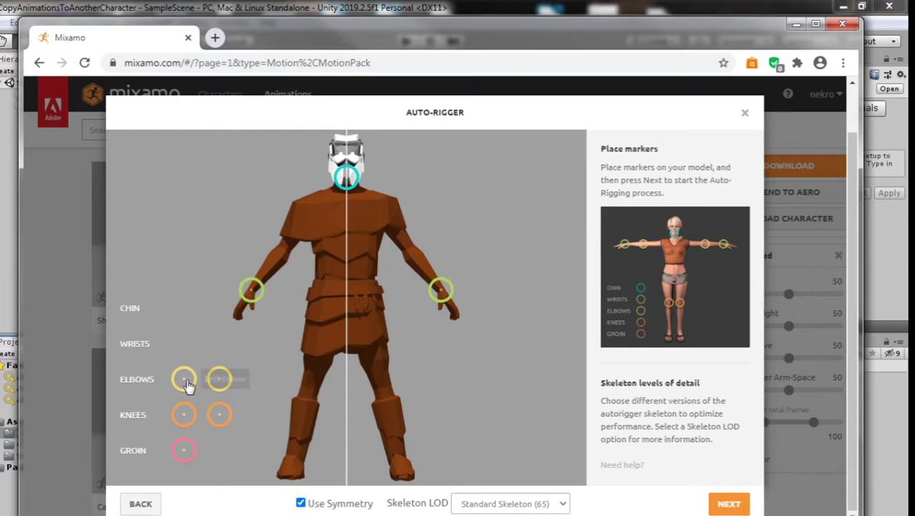
mouse_move(184, 378)
left_mouse_down()
mouse_move(224, 350)
mouse_move(284, 258)
left_mouse_up()
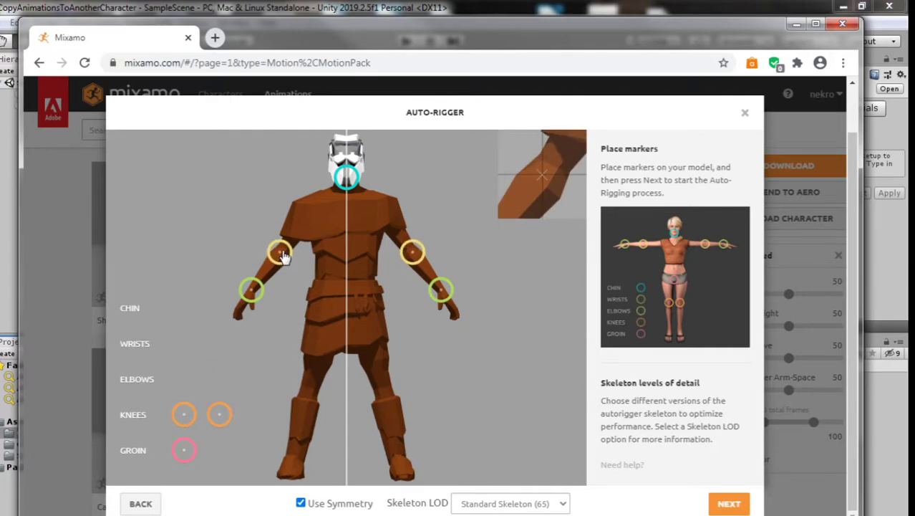
left_click_drag(285, 258, 287, 254)
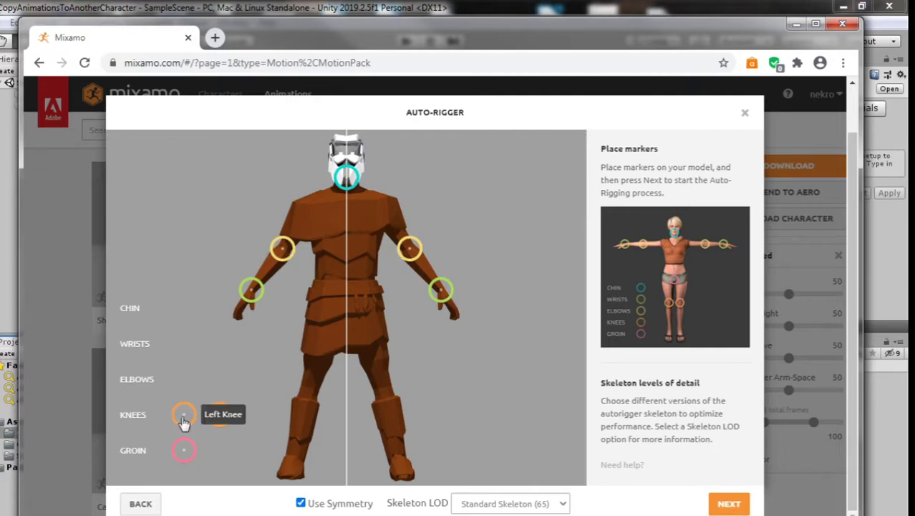
mouse_move(183, 419)
left_mouse_down()
mouse_move(317, 384)
mouse_move(309, 388)
left_mouse_up()
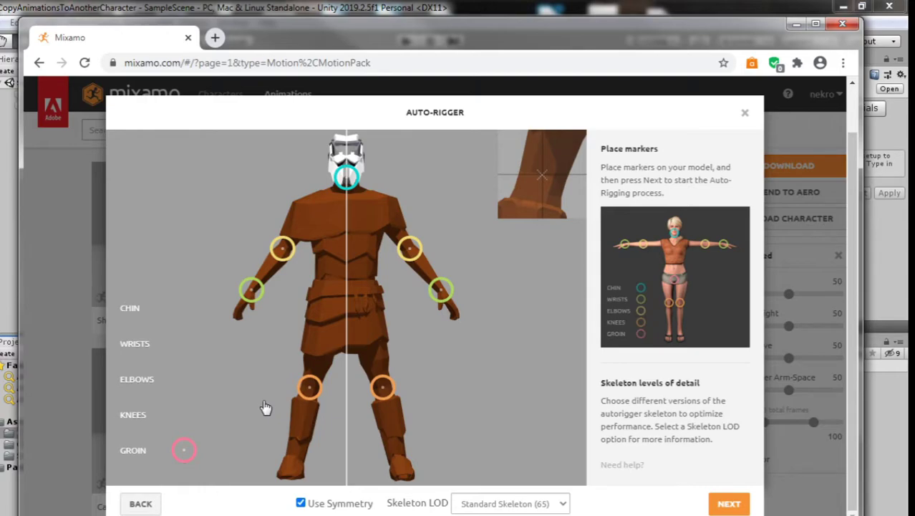
left_click_drag(183, 450, 351, 324)
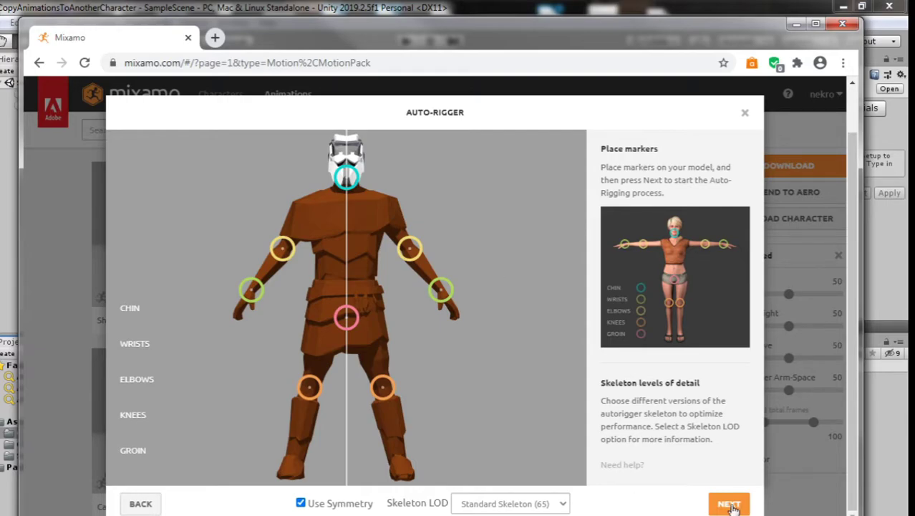
left_click(728, 505)
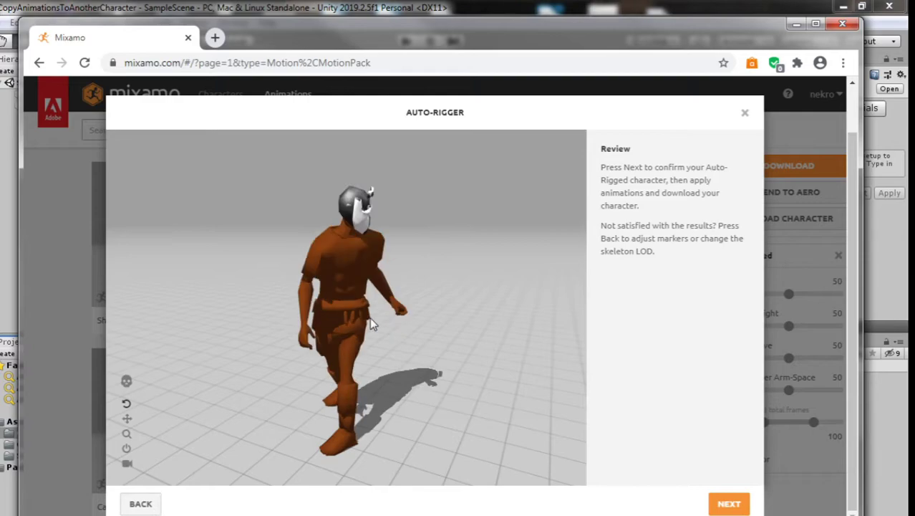
Step: Accept the auto-rigged maleModel and confirm it as the active character
left_click(728, 505)
left_click(738, 505)
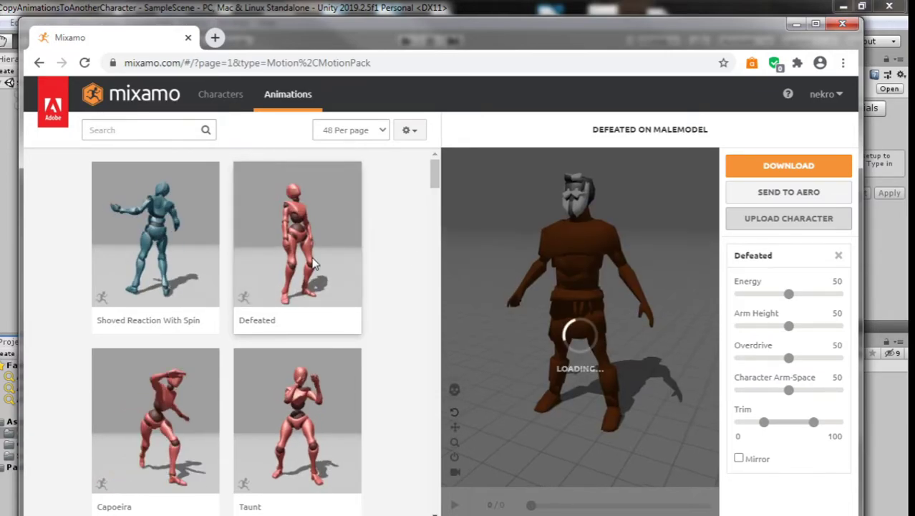
Step: Preview and pause the Dying animation on maleModel, then remove it from the character
left_click_drag(433, 192, 433, 224)
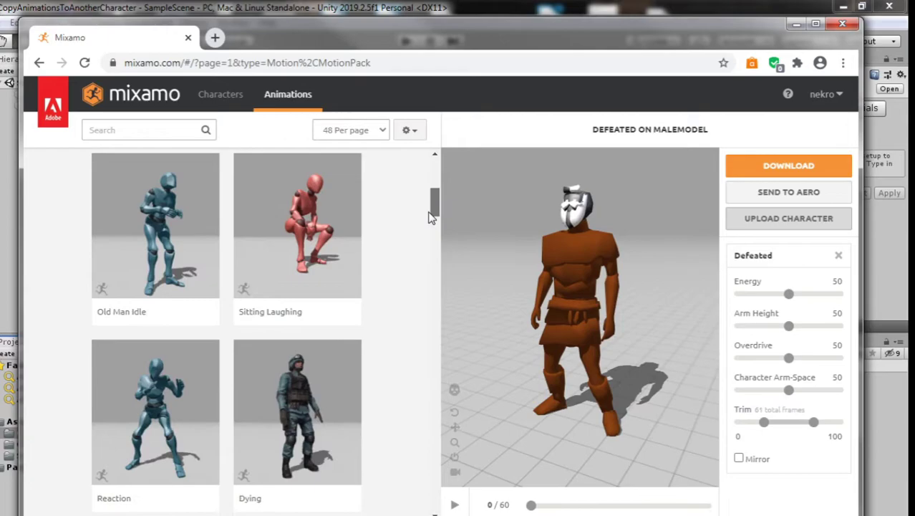
left_click(291, 379)
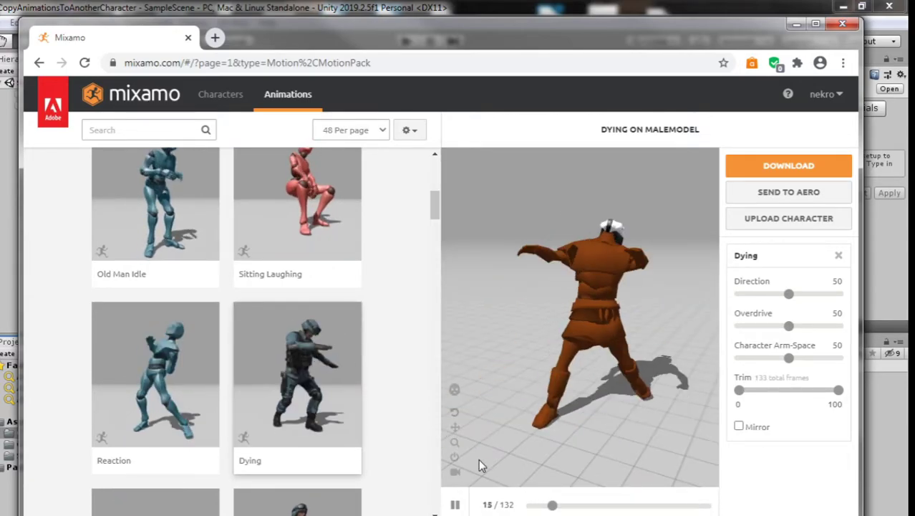
left_click(455, 504)
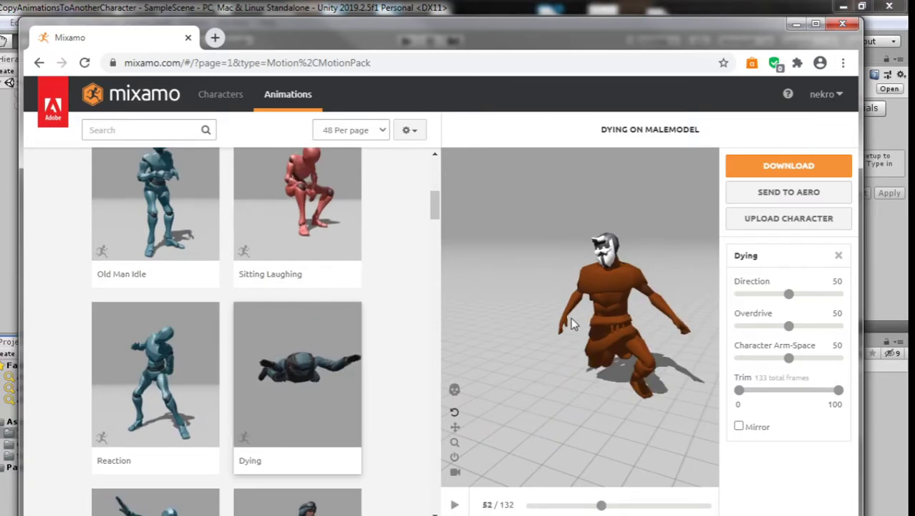
left_click_drag(434, 204, 434, 165)
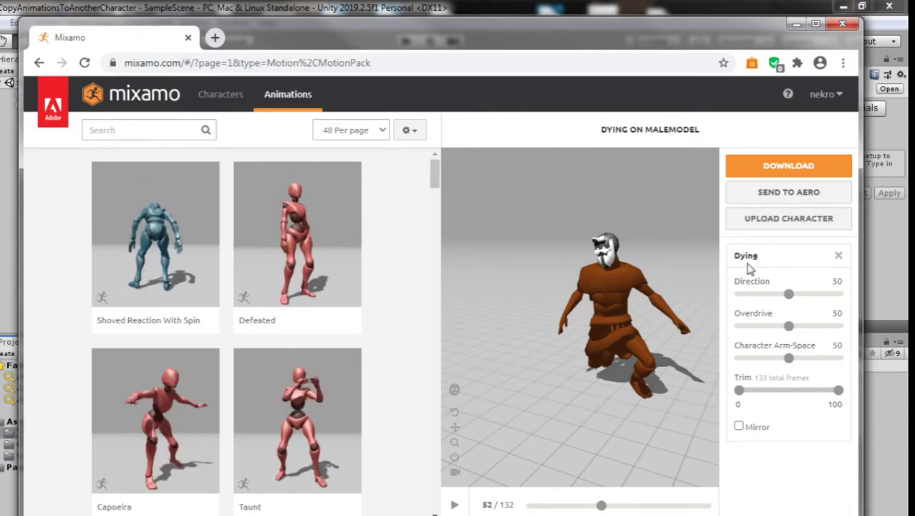
left_click(838, 256)
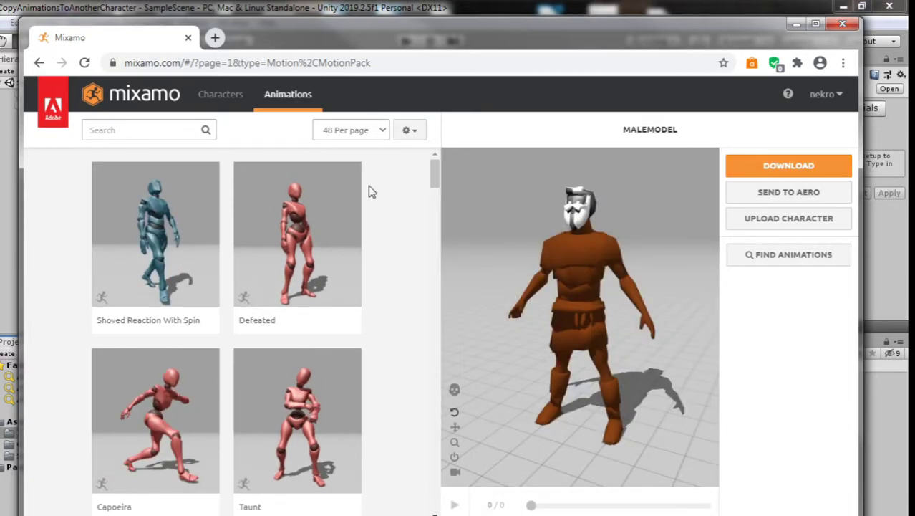
left_click_drag(433, 172, 428, 432)
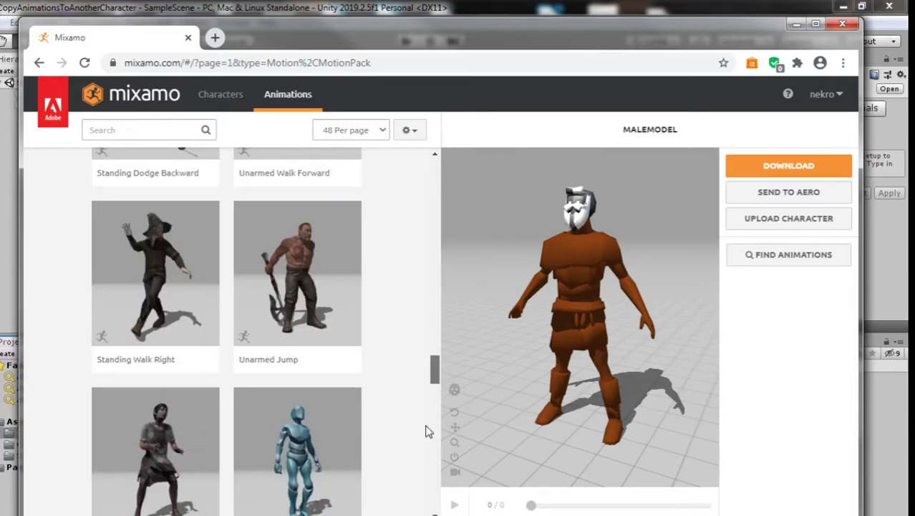
scroll(439, 302, "up", 12)
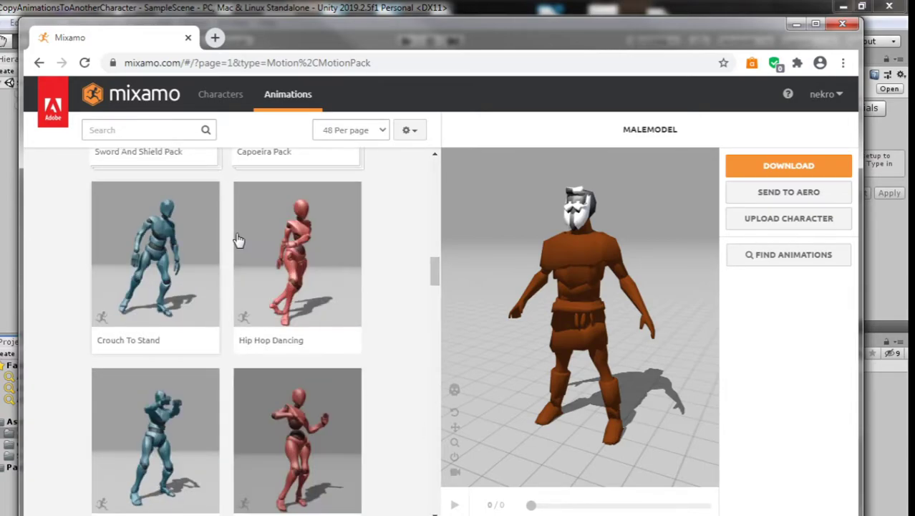
left_click_drag(434, 270, 434, 175)
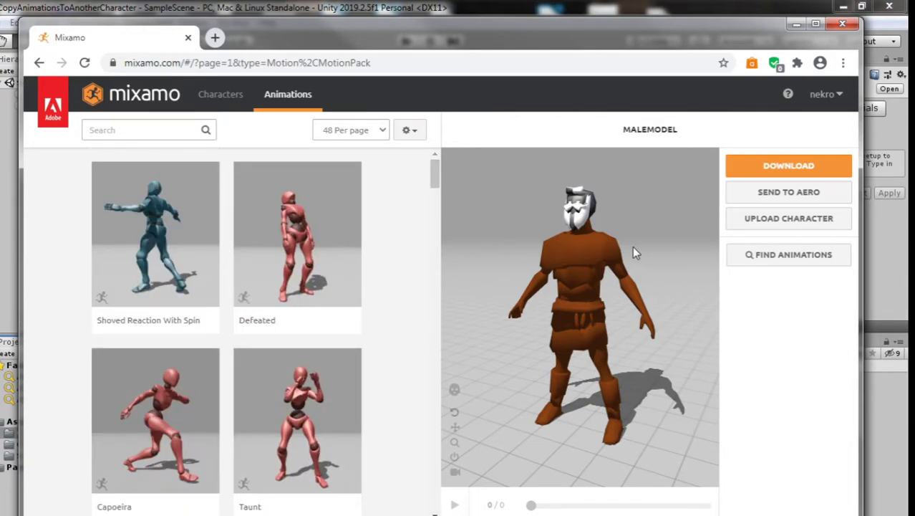
Step: Download the bare rigged character as FBX(.fbx) in T-pose
left_click(788, 165)
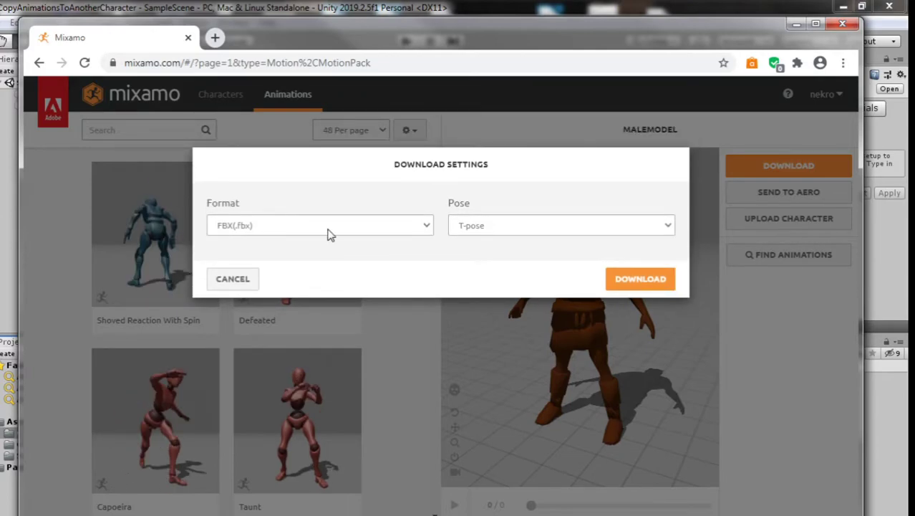
left_click(333, 227)
left_click(337, 239)
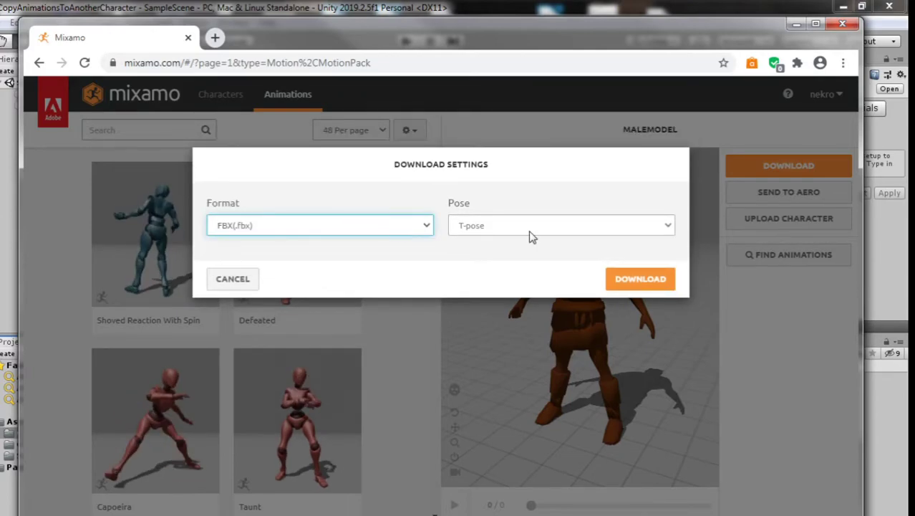
left_click(662, 281)
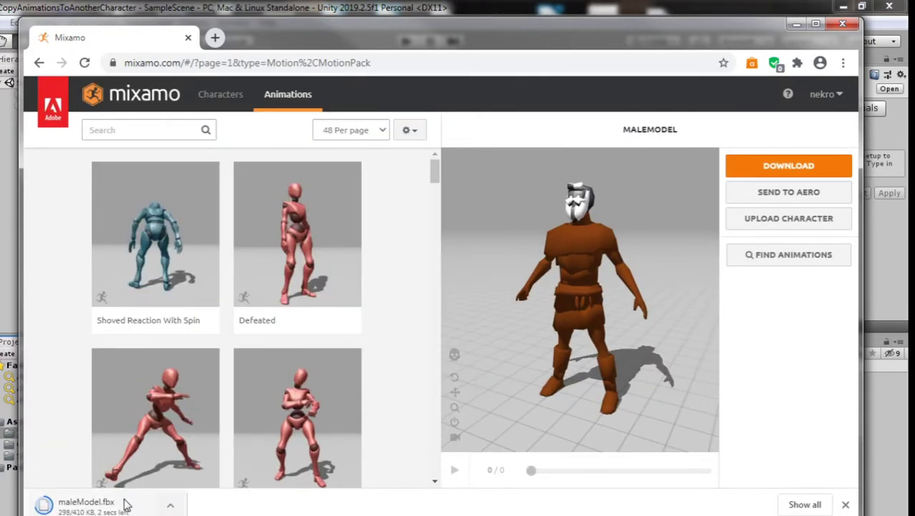
Step: Create a new folder named MaleModelRigged inside CharacterNoRigg
left_click(72, 179)
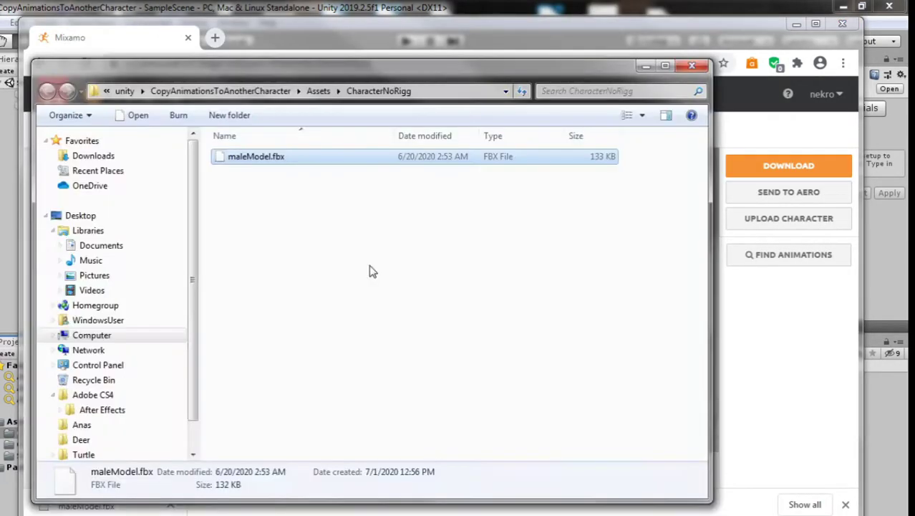
right_click(369, 265)
mouse_move(405, 499)
left_click(576, 291)
type("MaleModelRigged")
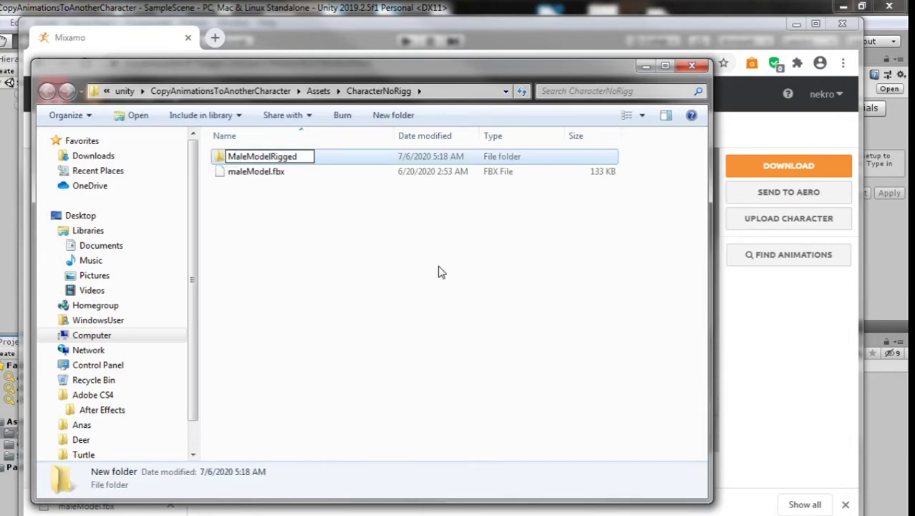
key("alt+Tab")
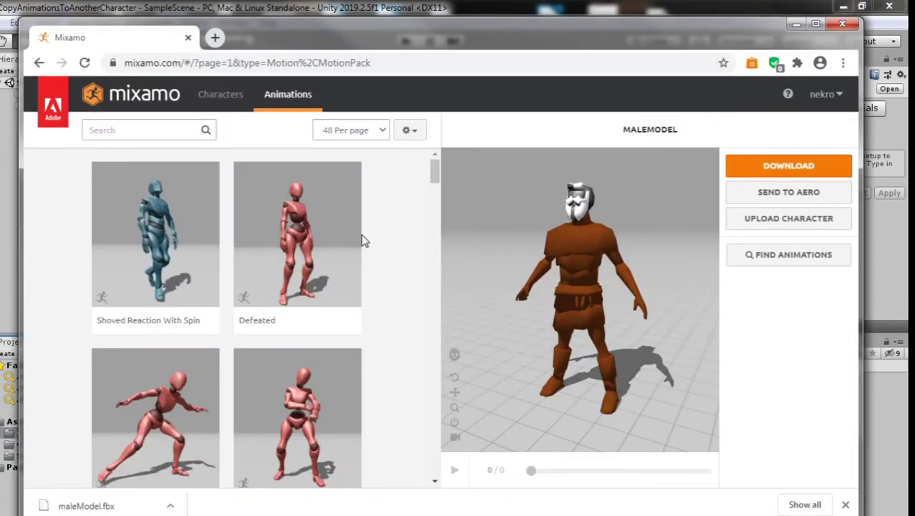
Step: Rename the downloaded maleModel.fbx to maleModelRigged.fbx
left_click(170, 506)
left_click(214, 456)
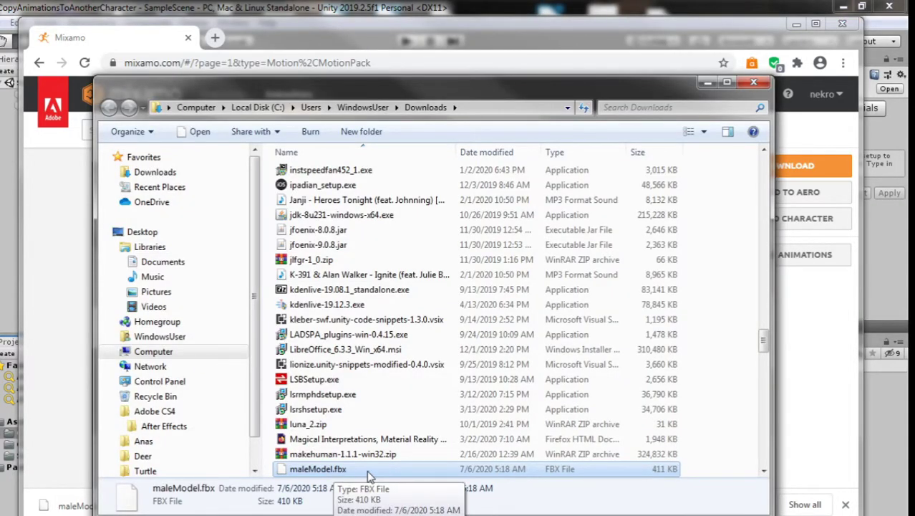
right_click(366, 470)
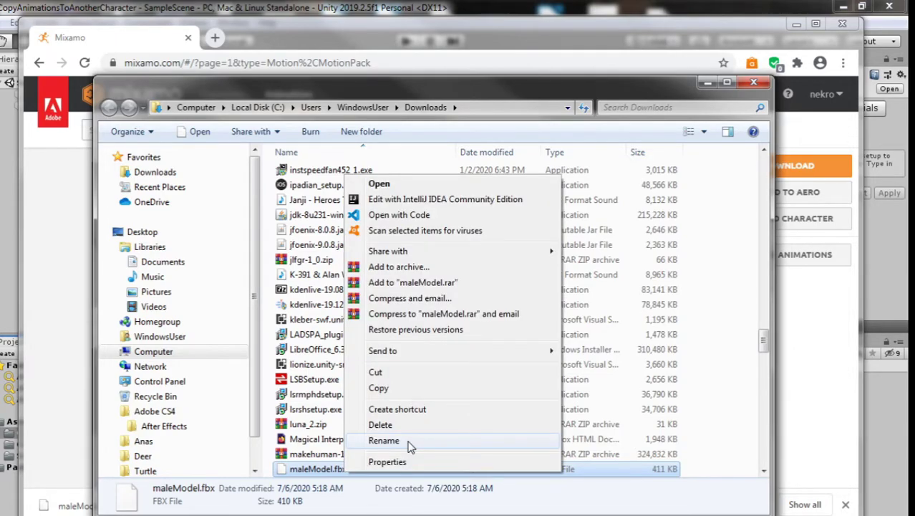
left_click(384, 440)
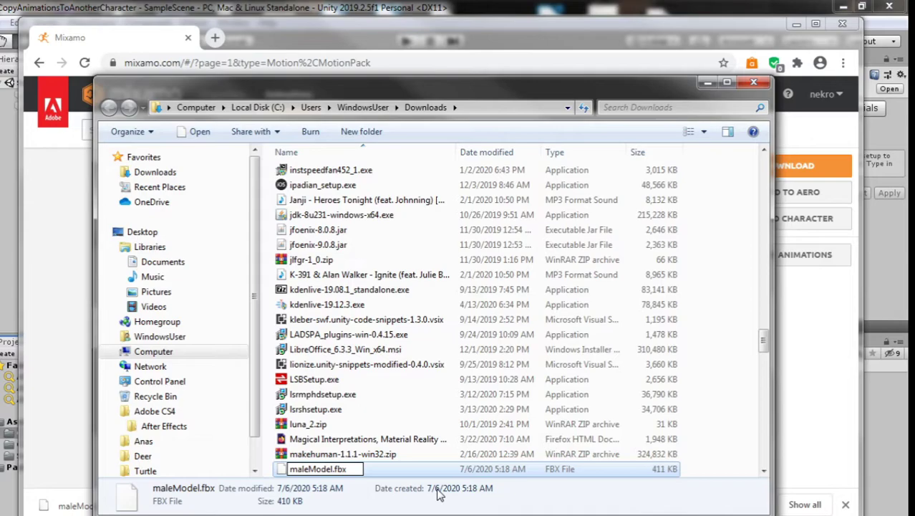
type("Rigged")
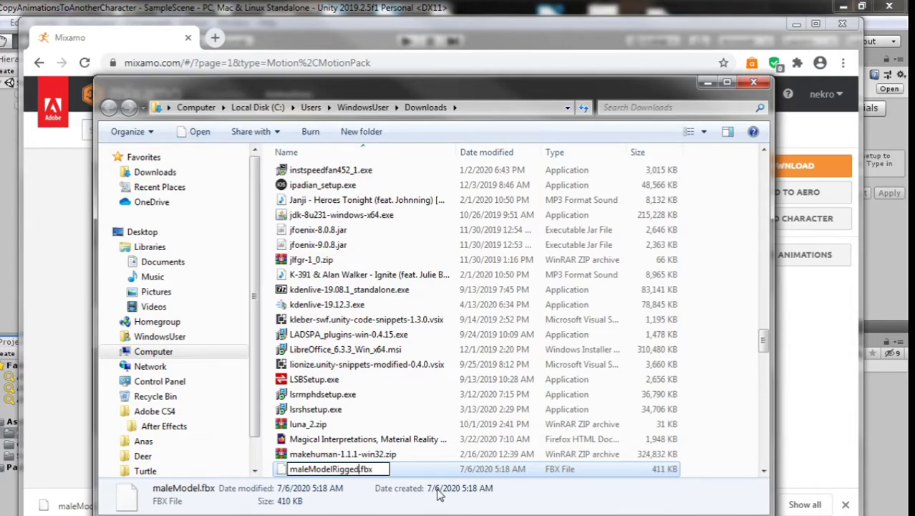
left_click(408, 474)
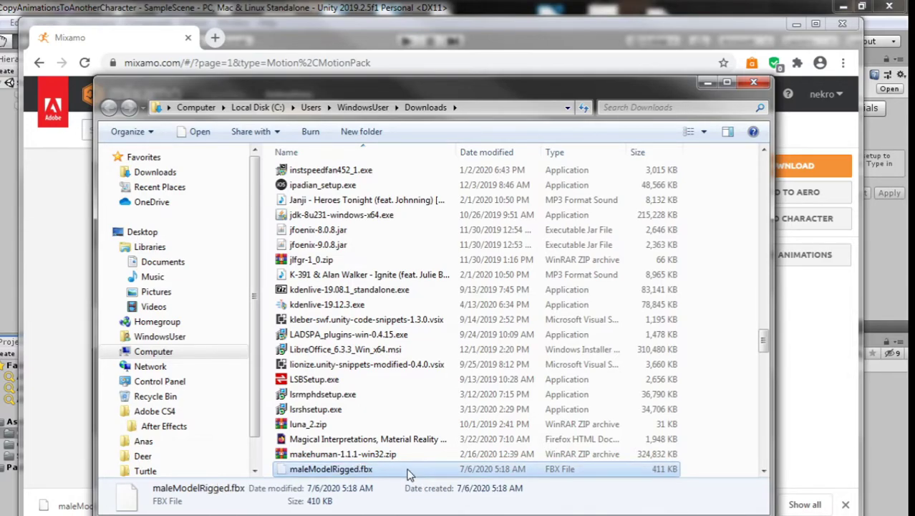
Step: Paste maleModelRigged.fbx into the MaleModelRigged folder so Unity imports it
key("alt+Tab")
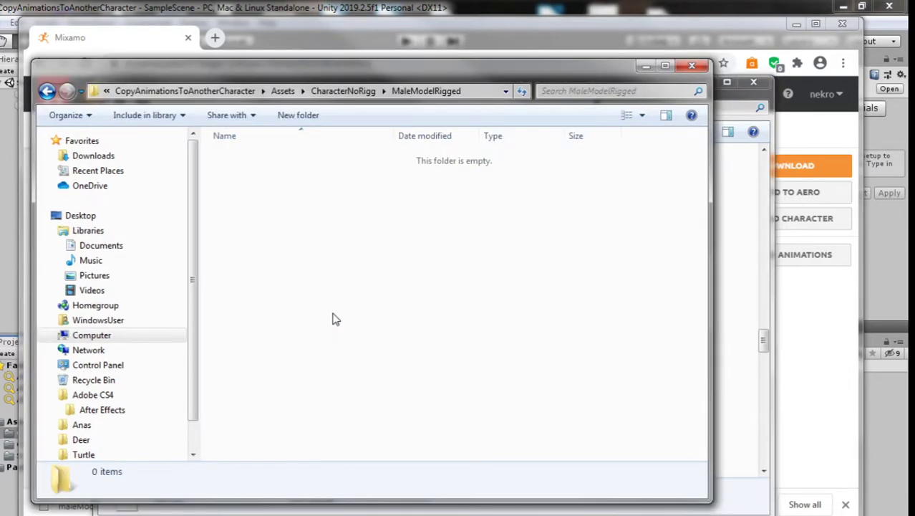
key("ctrl+v")
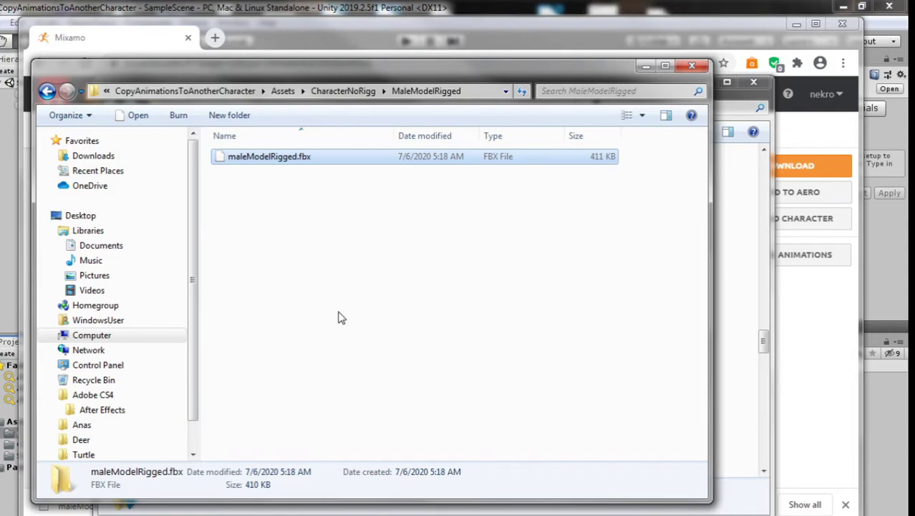
left_click(804, 56)
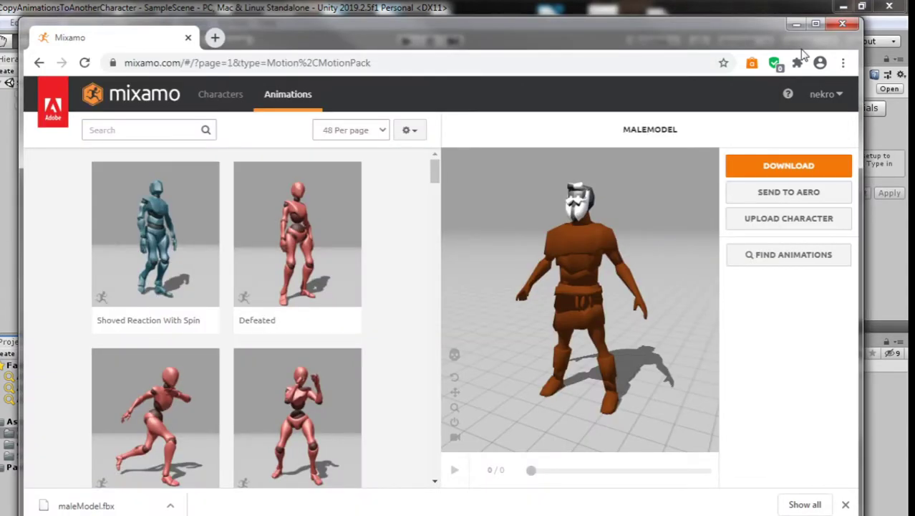
key("alt+Tab")
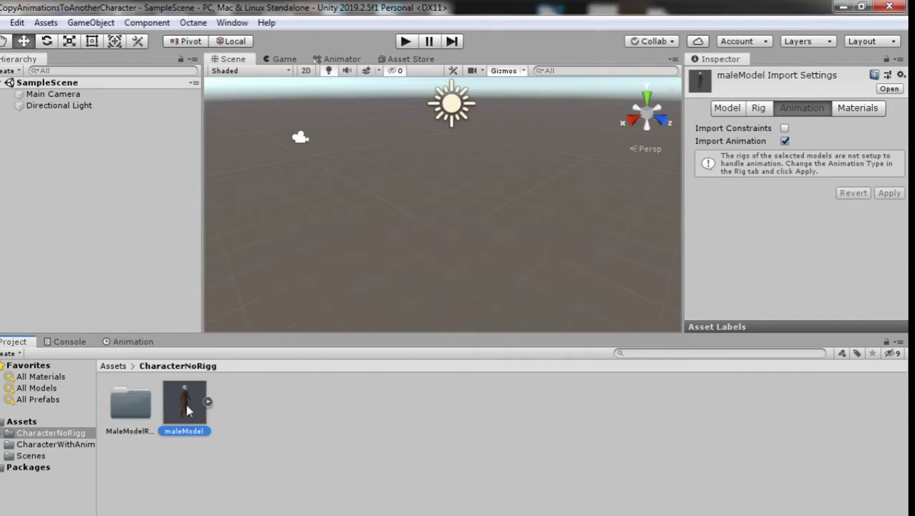
Step: Place the maleModelRigged model from the MaleModelRigged folder into the scene and frame it
left_click(120, 403)
double_click(119, 403)
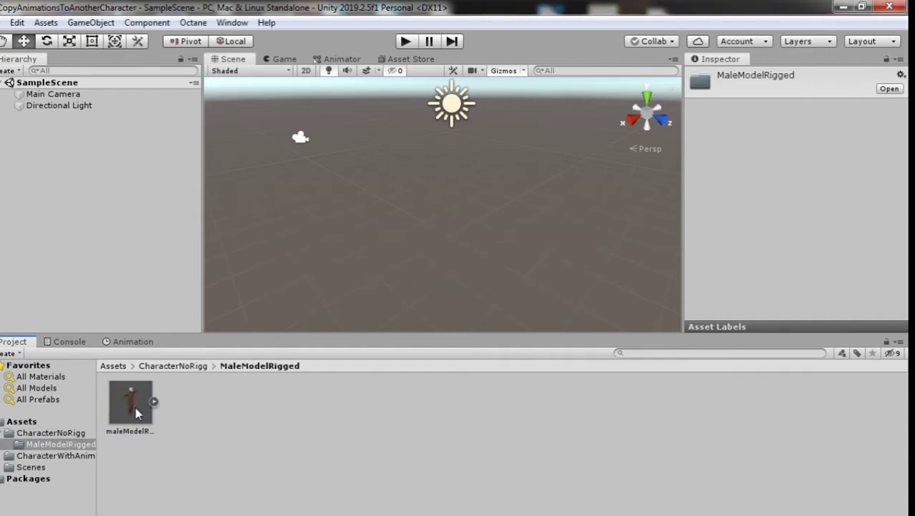
left_click(135, 412)
left_click_drag(147, 397, 113, 220)
left_click(19, 116)
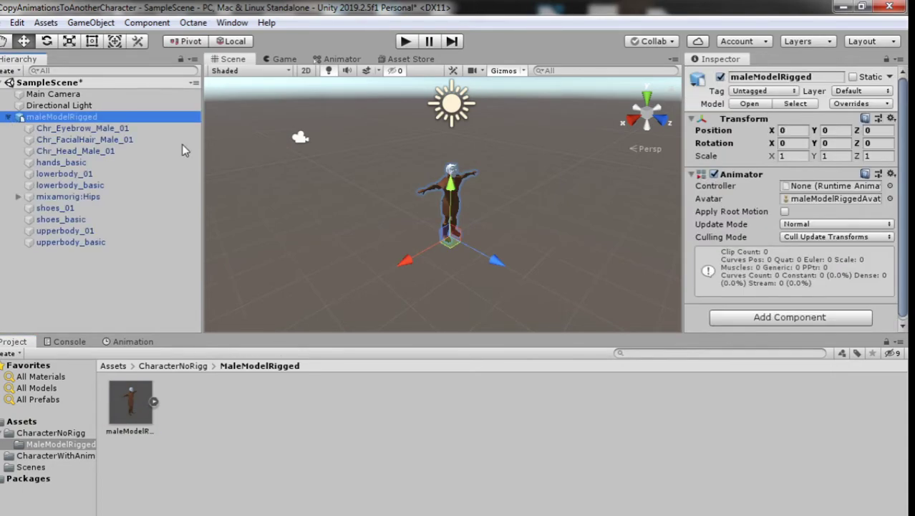
key("f")
right_click_drag(529, 213, 426, 266)
left_click(464, 255)
right_click_drag(359, 222, 354, 180)
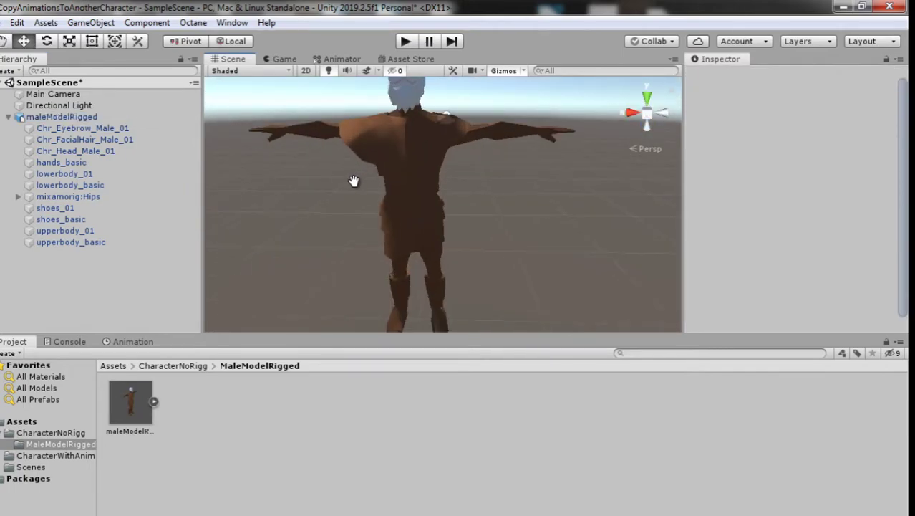
Step: Rotate the mixamorig LeftUpLeg and LeftLeg bones to test the rig
left_click(18, 196)
left_click(64, 196)
key("f")
left_click(148, 207)
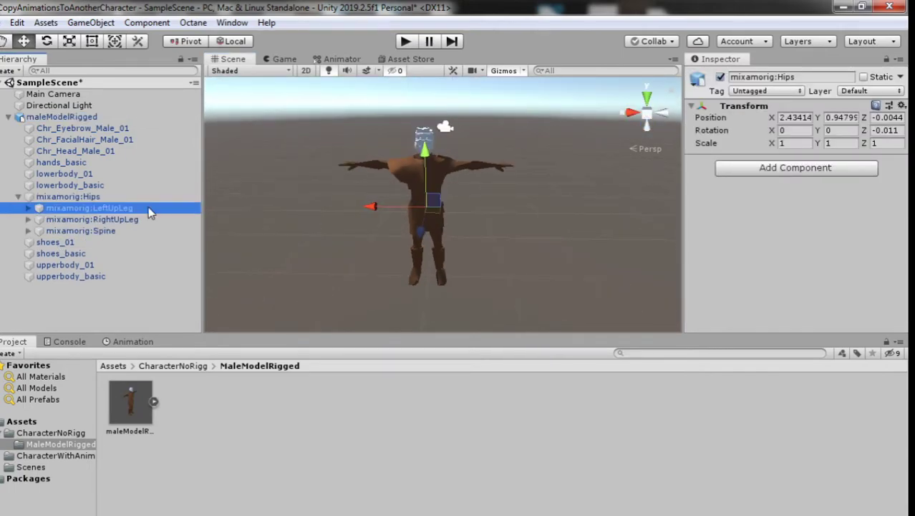
key("e")
left_click_drag(436, 222, 466, 26)
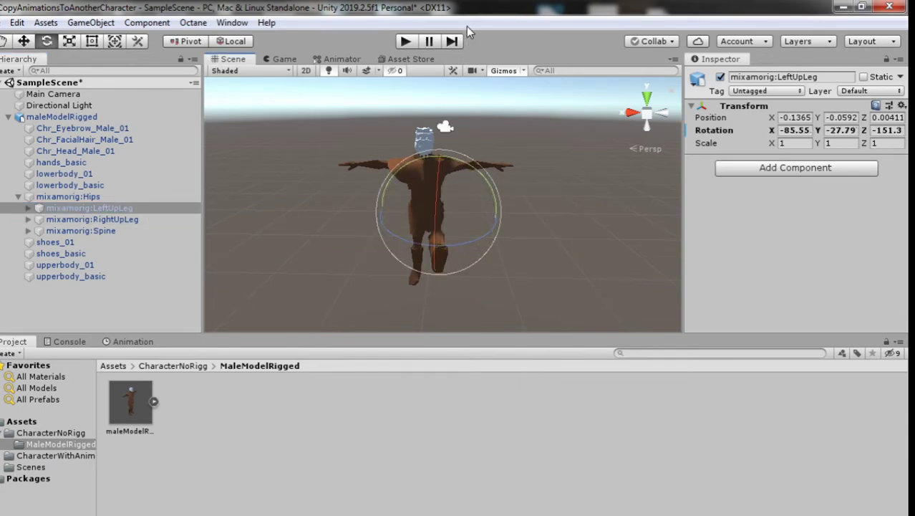
left_click(28, 208)
left_click(93, 220)
left_click_drag(436, 197, 454, 222)
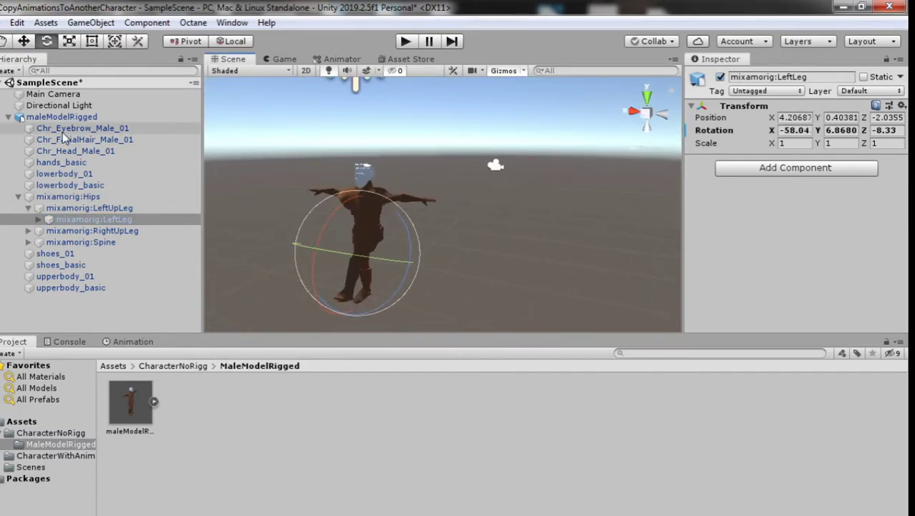
Step: Delete the maleModelRigged character from the scene
left_click(59, 106)
right_click(62, 117)
left_click(120, 201)
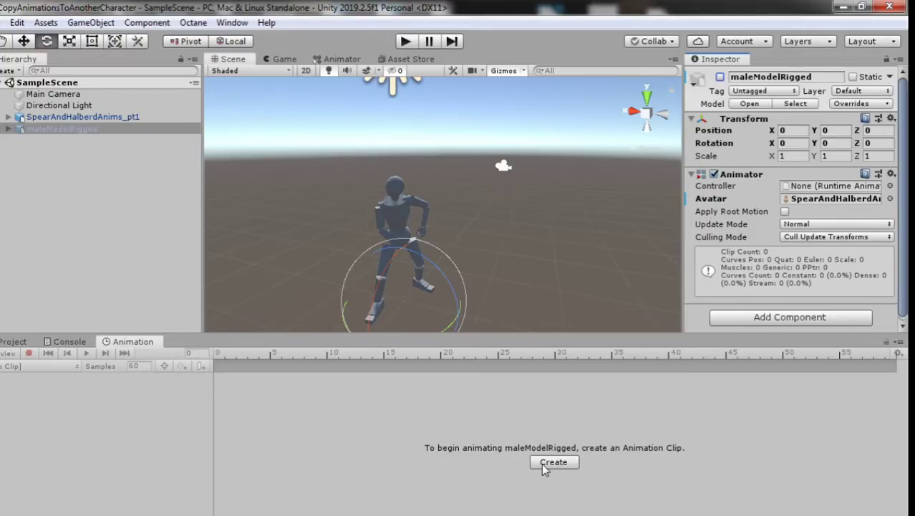
Step: Cancel a new animation clip and browse via CharacterNoRigg back to the top-level Assets folder
left_click(577, 459)
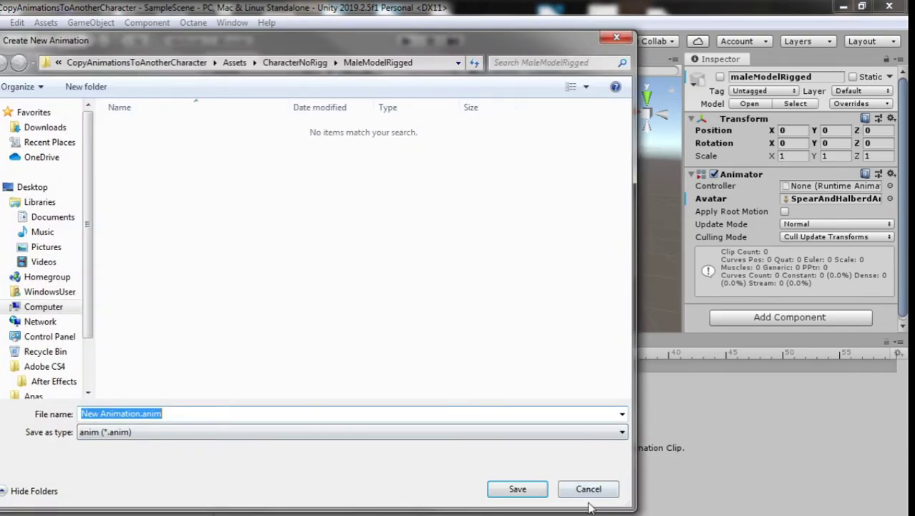
left_click(588, 487)
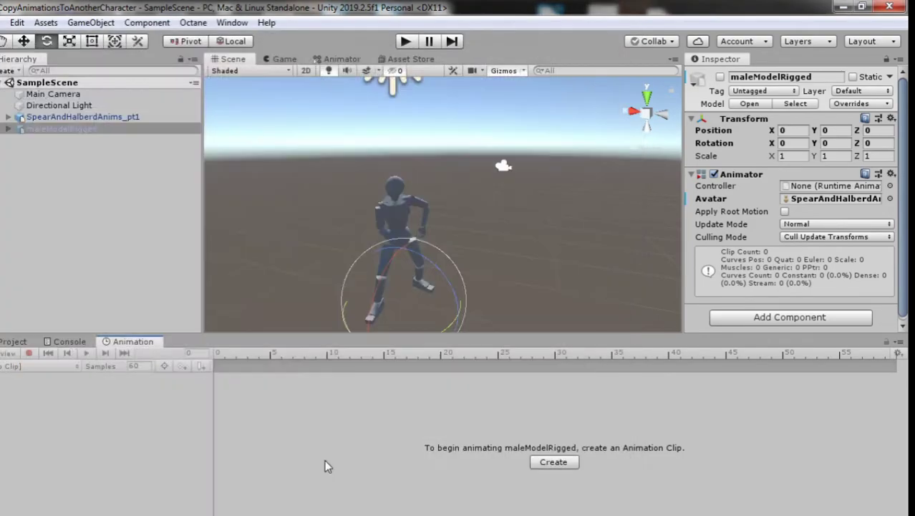
left_click(14, 341)
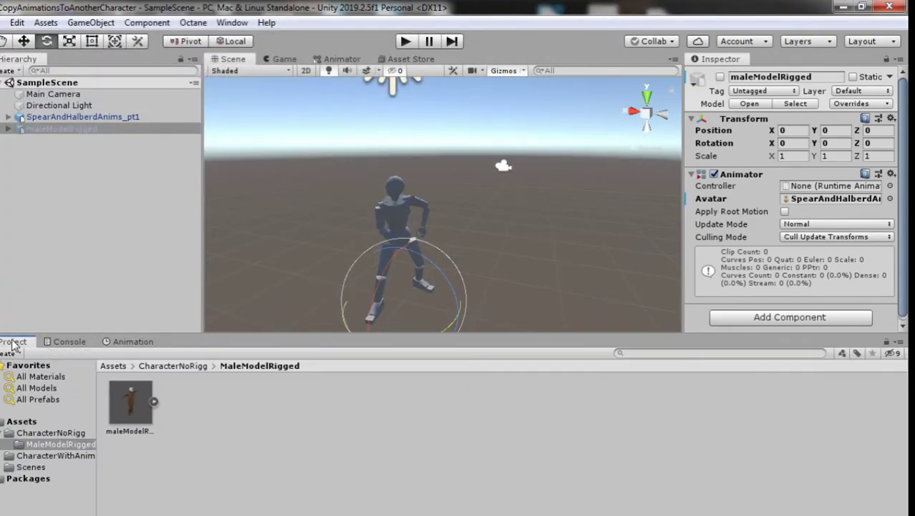
left_click(115, 366)
double_click(130, 403)
left_click(108, 366)
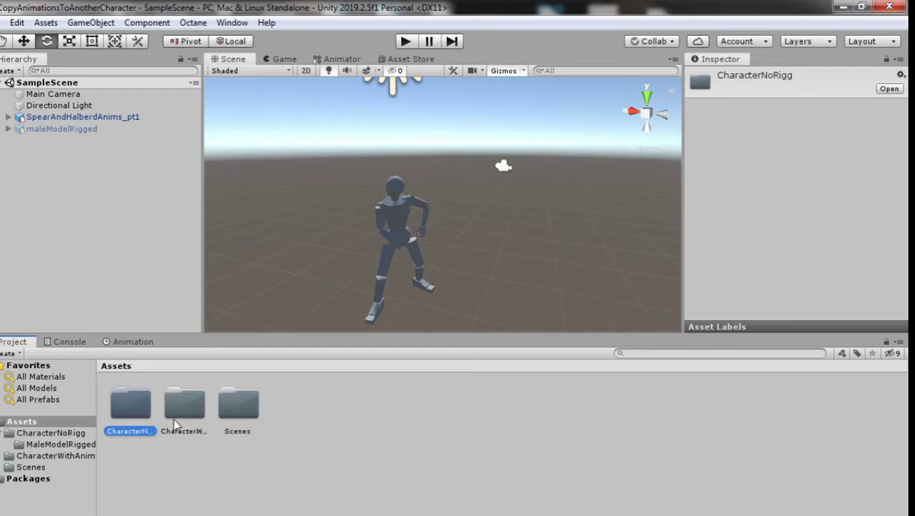
Step: Create a new folder named Animations inside CharacterWithAnimations
double_click(180, 424)
right_click(202, 431)
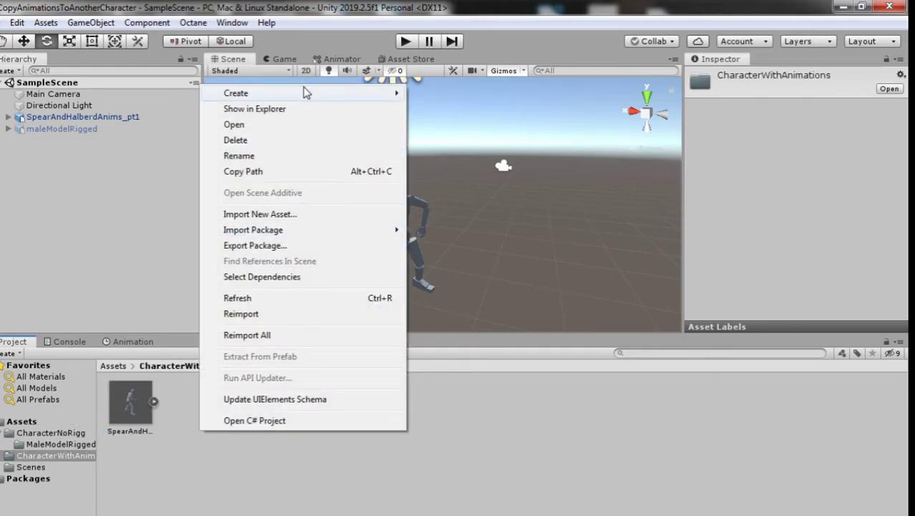
mouse_move(302, 92)
left_click(486, 29)
type("Animations")
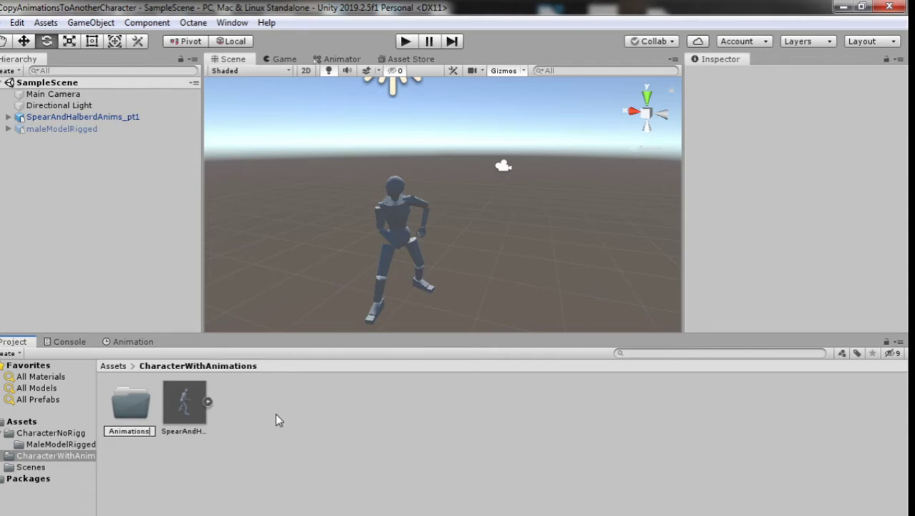
key("Return")
key("Return")
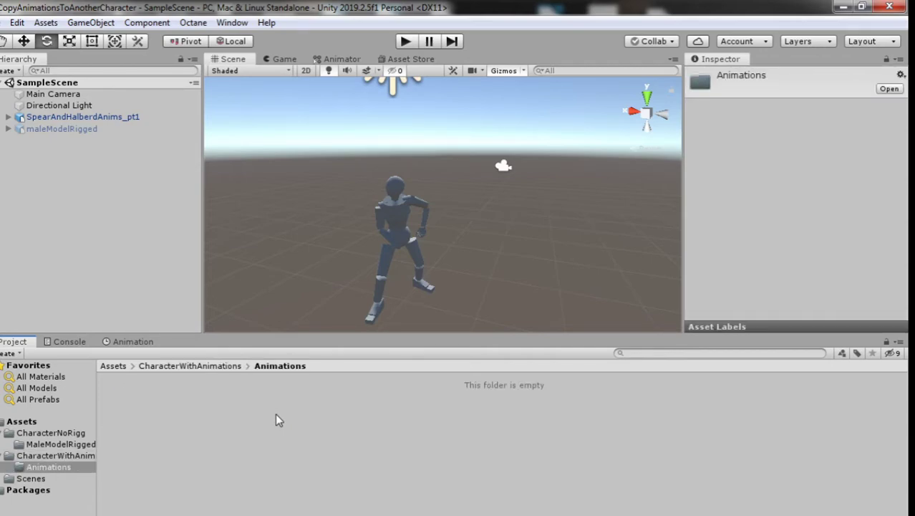
Step: Rename the Animations folder to AnimationCOntroller and open it
right_click(275, 413)
left_click(217, 376)
left_click(220, 365)
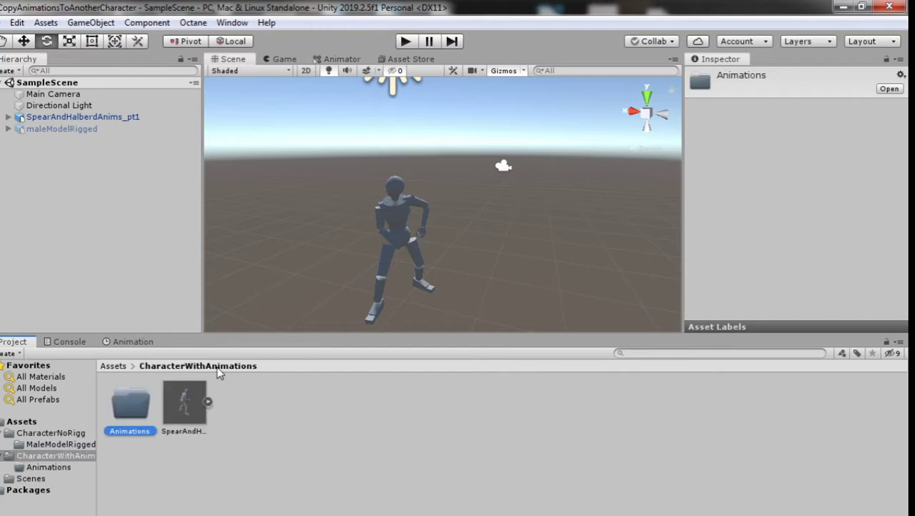
right_click(114, 426)
left_click(235, 171)
type("AnimationCOntroller")
key("Return")
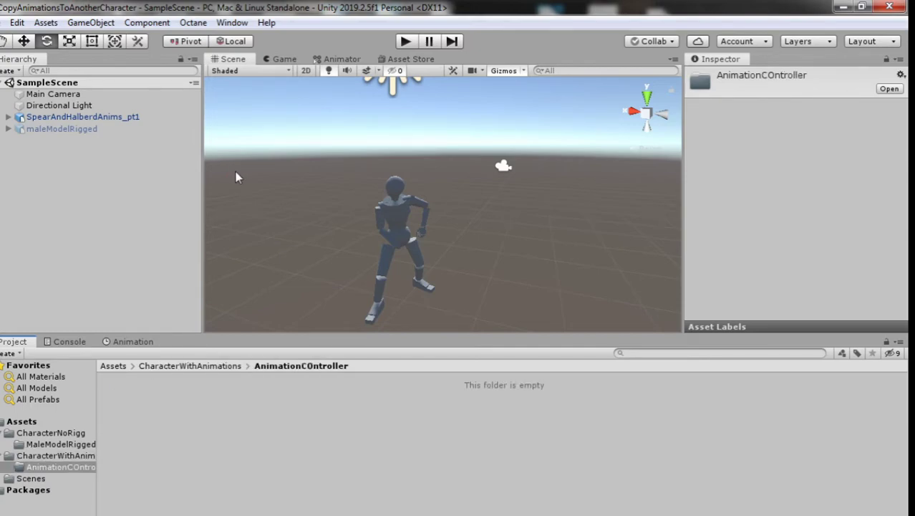
Step: Create an Animator Controller named SpearAndHalbred in the AnimationCOntroller folder
right_click(235, 441)
mouse_move(361, 108)
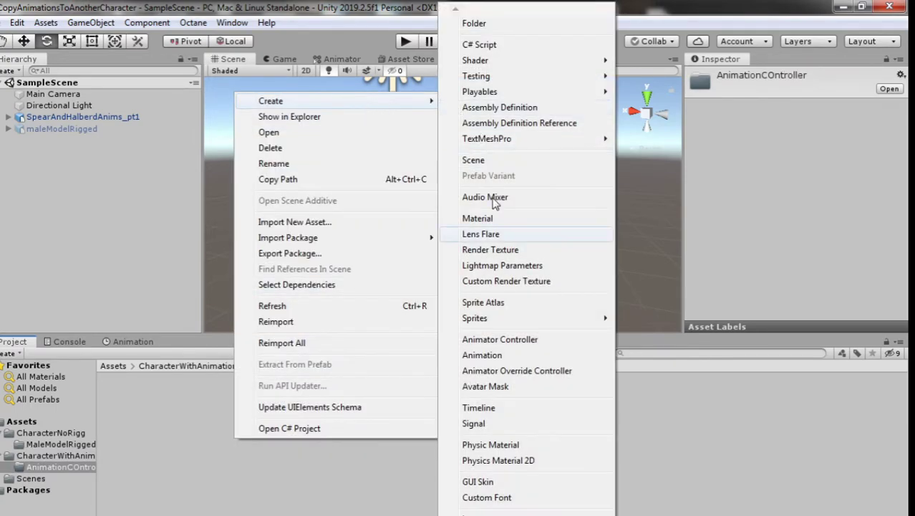
left_click(510, 339)
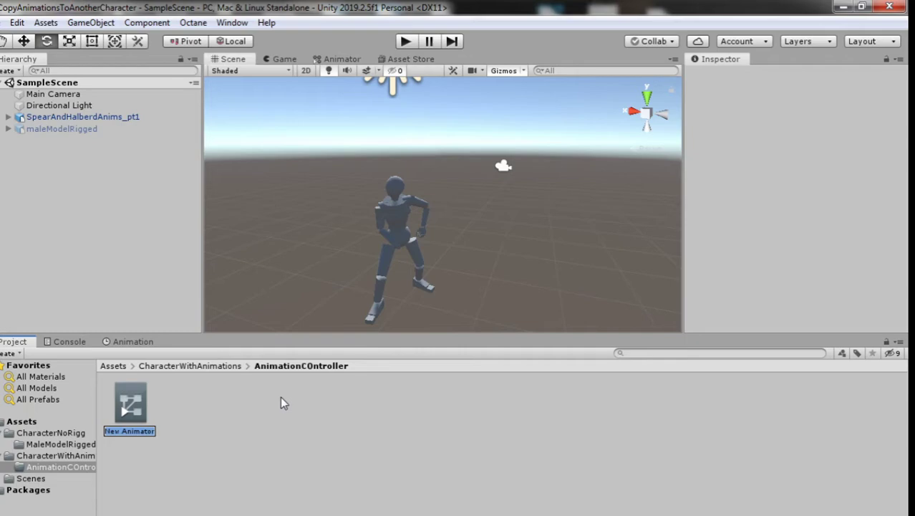
type("SpearAnd")
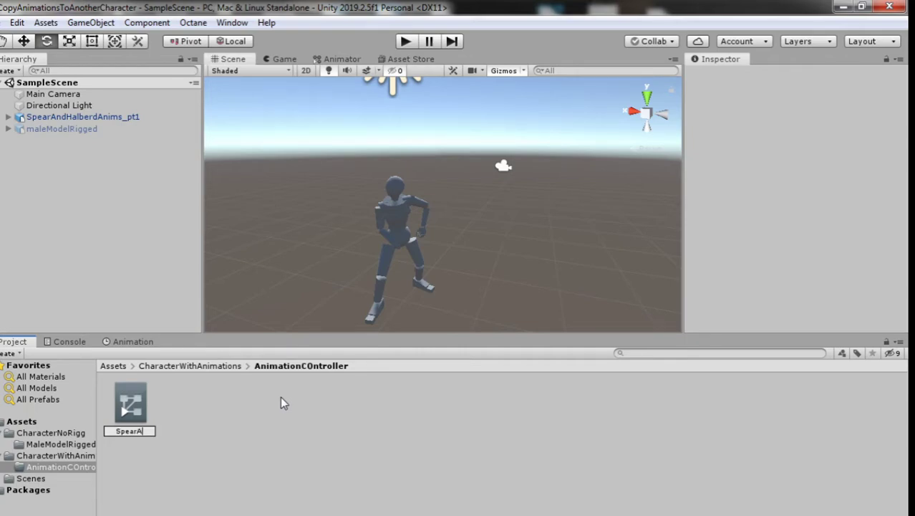
type("Halbred")
key("Return")
Step: Add the Spear_Idle2Relaxed clip to the SpearAndHalbred Animator as its default state, then check the Game view
left_click(207, 366)
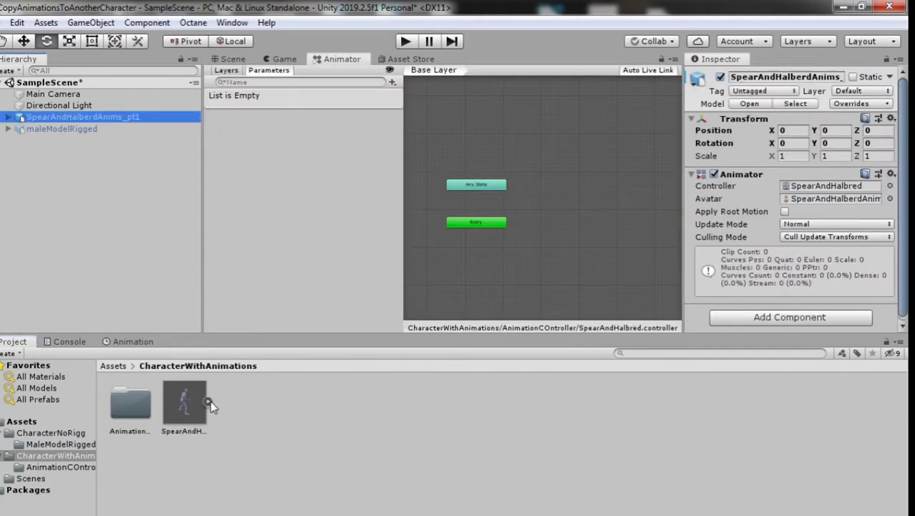
left_click(210, 402)
scroll(401, 409, "down", 2)
scroll(372, 405, "up", 2)
left_click(470, 406)
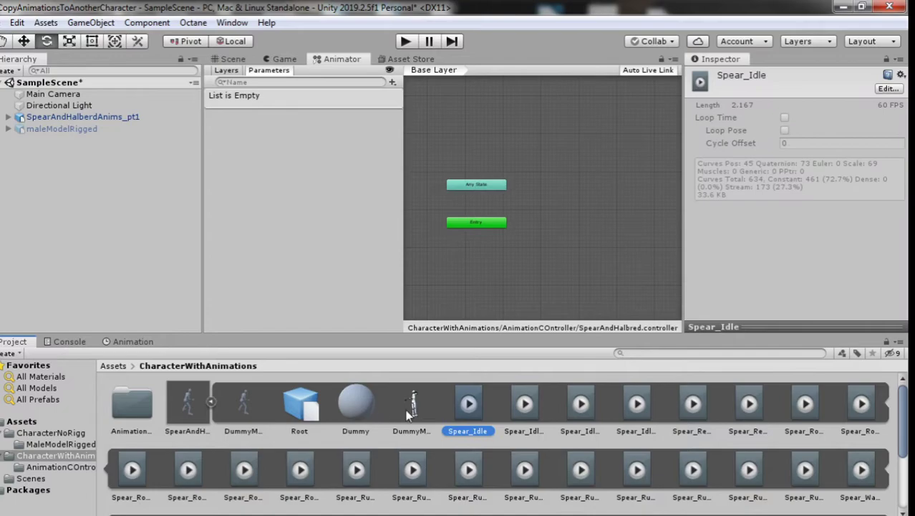
scroll(601, 420, "down", 2)
scroll(565, 413, "up", 2)
scroll(474, 414, "down", 3)
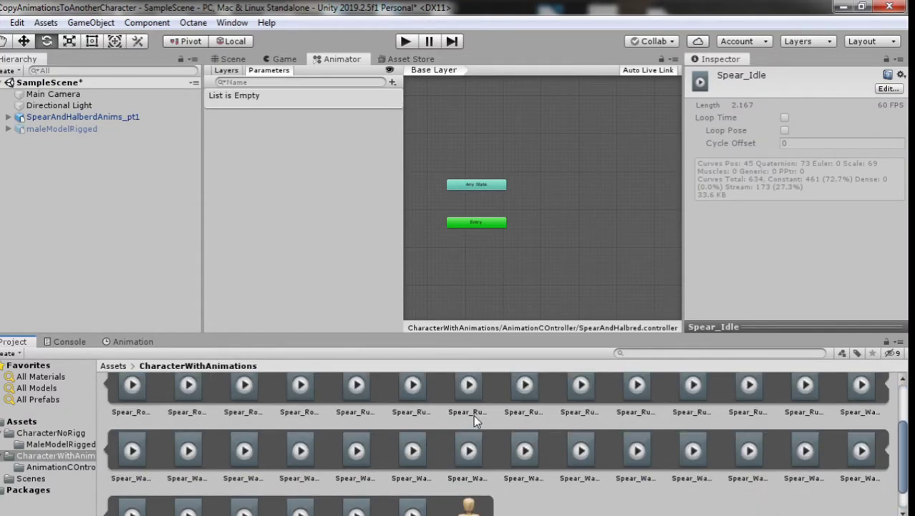
scroll(489, 422, "up", 3)
left_click_drag(525, 405, 535, 231)
left_click(134, 117)
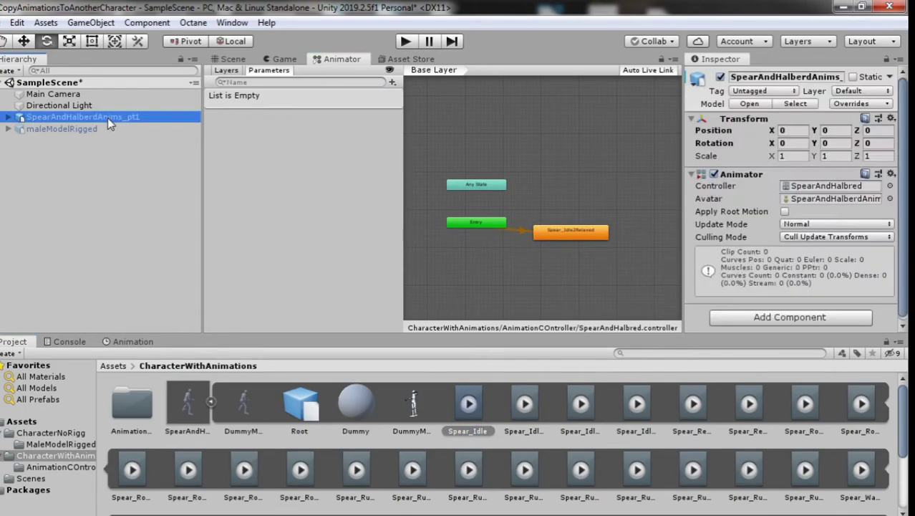
left_click(284, 59)
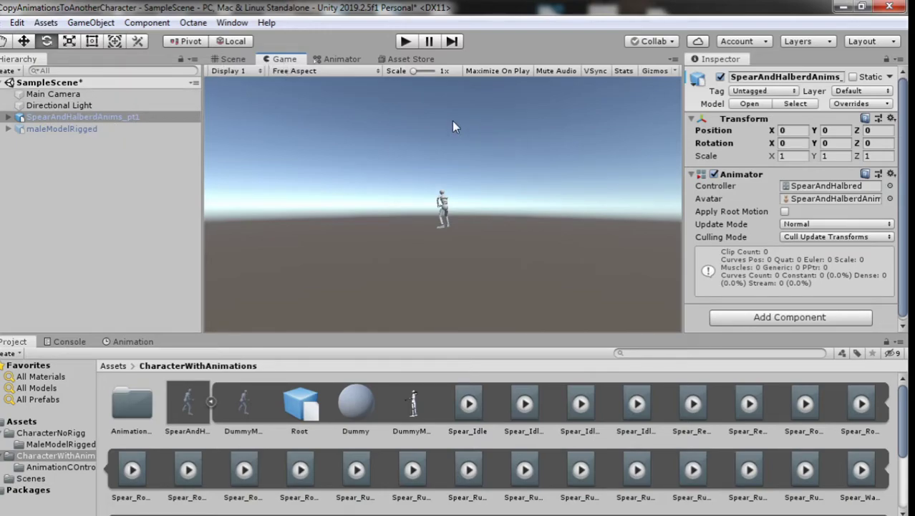
Step: Shift Main Camera's X to -2.09 and bring the Scene view close to the dummy
left_click(129, 117)
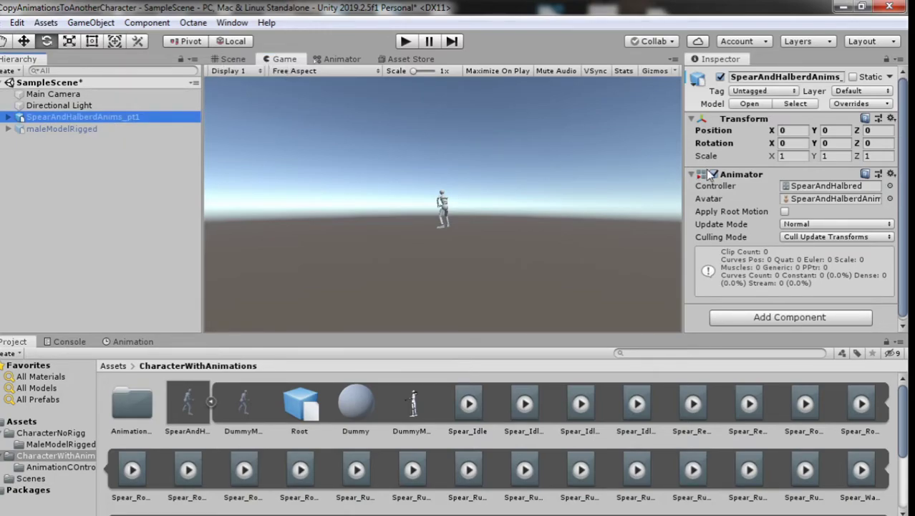
left_click(144, 94)
left_click_drag(771, 117, 705, 142)
left_click(229, 58)
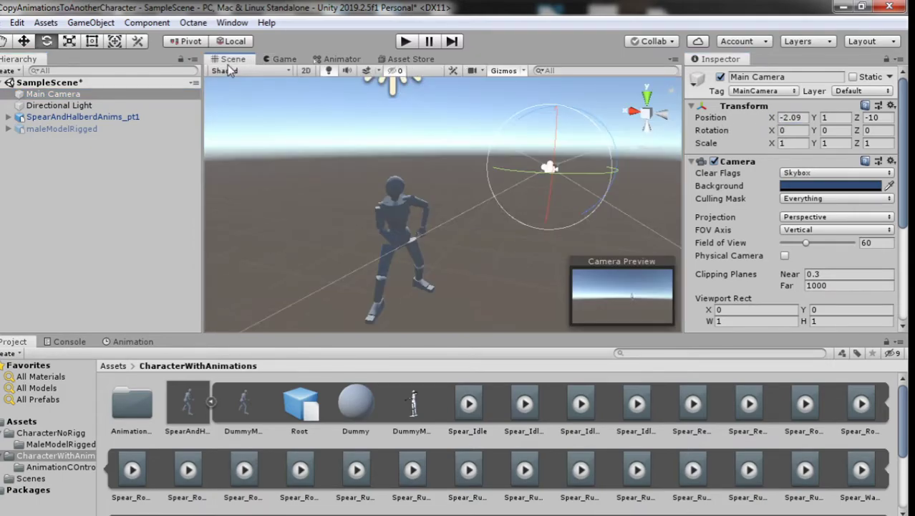
left_click(281, 59)
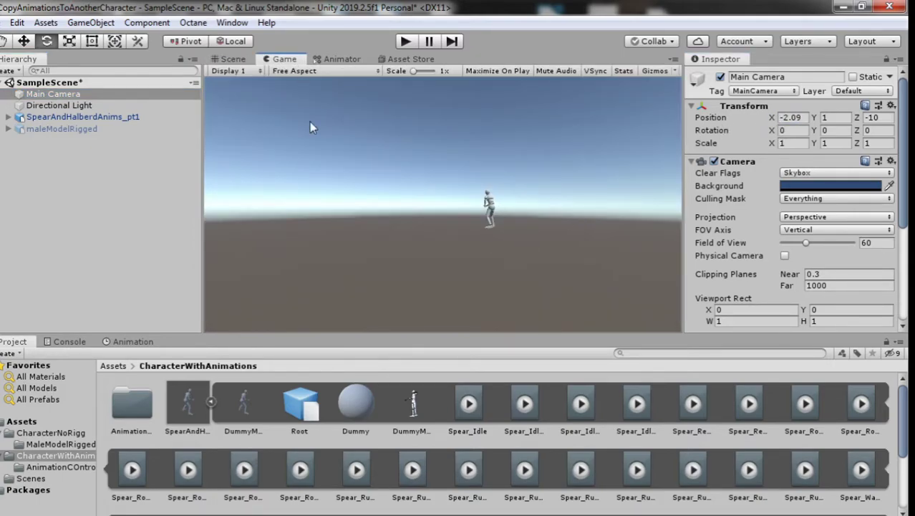
left_click(232, 59)
middle_click_drag(372, 215, 523, 188)
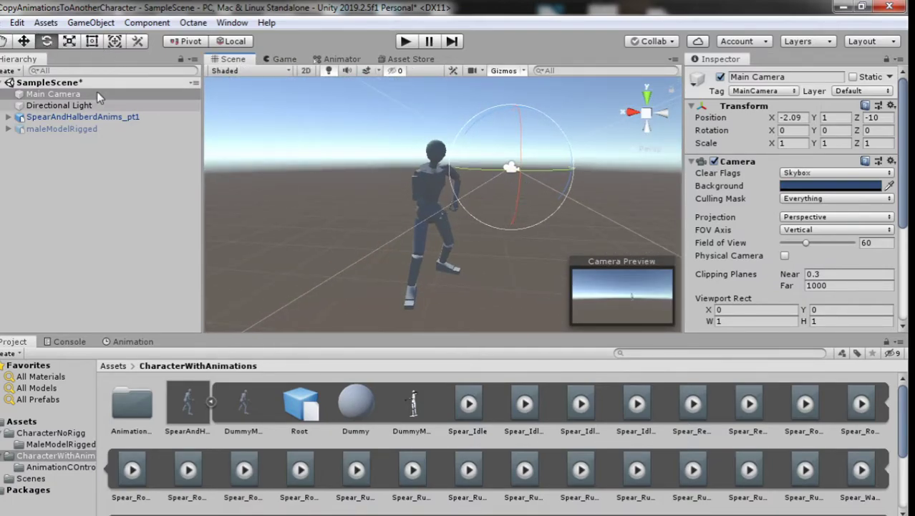
Step: Align Main Camera with the Scene view, placing it at -0.511, 1.5612, 2.7632
left_click(66, 97)
left_click(61, 106)
left_click(54, 93)
left_click(90, 22)
left_click(172, 305)
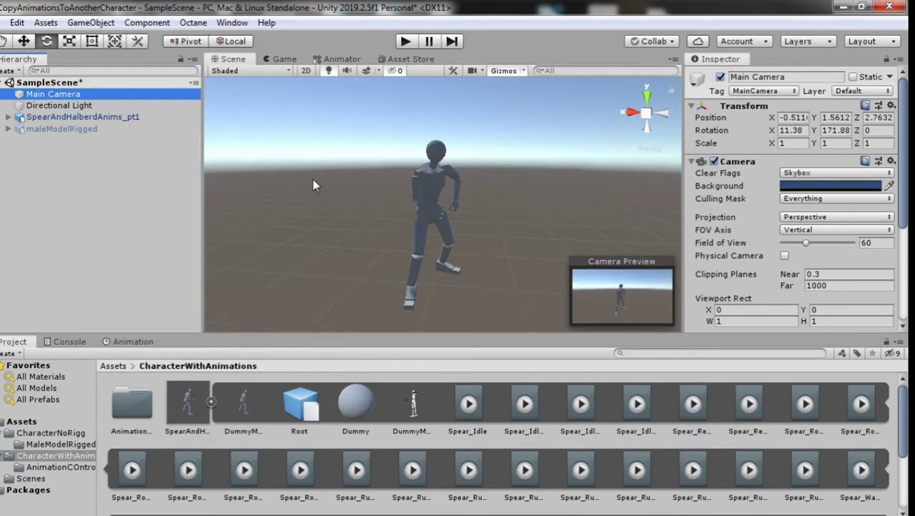
left_click(276, 59)
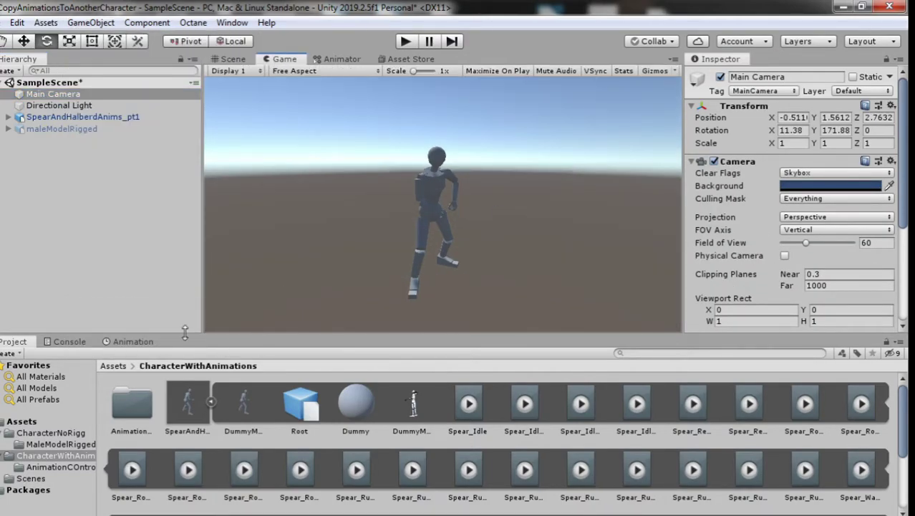
Step: Save the scene and run a quick Play mode test
key("ctrl+s")
left_click(405, 42)
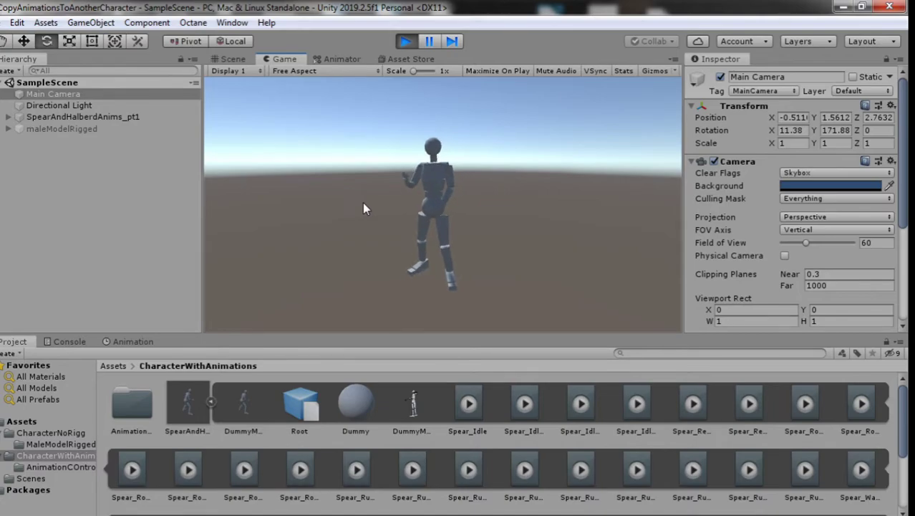
left_click(406, 41)
Step: Review the Animator graph and collapse the animation model's clip list in the Project panel
left_click(320, 60)
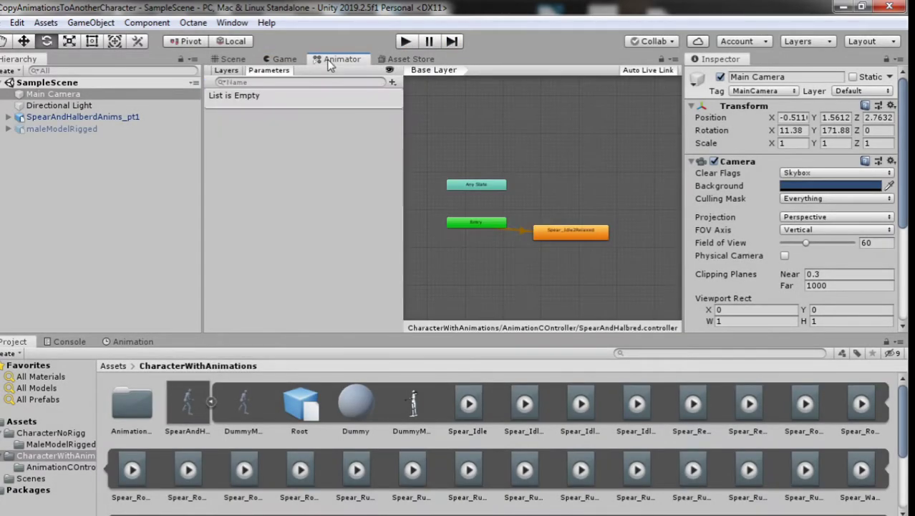
scroll(517, 227, "up", 5)
scroll(538, 202, "down", 2)
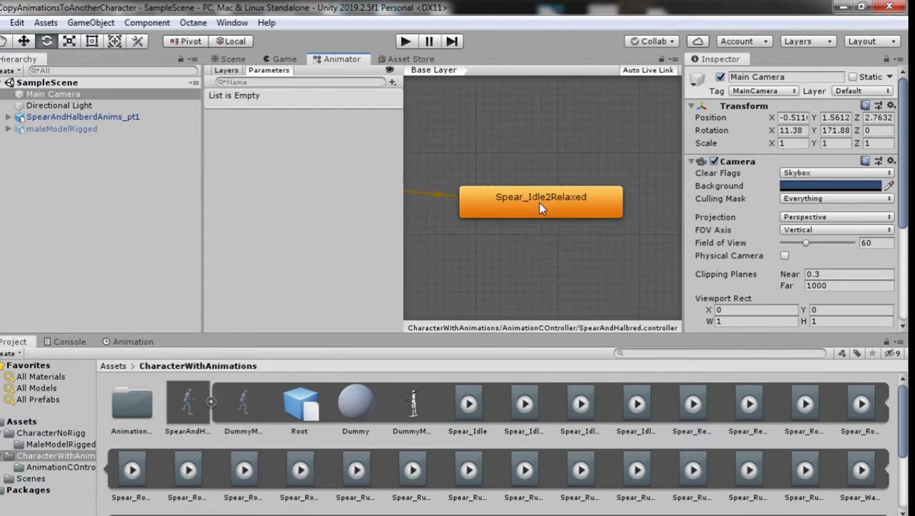
scroll(538, 202, "up", 2)
scroll(545, 193, "down", 3)
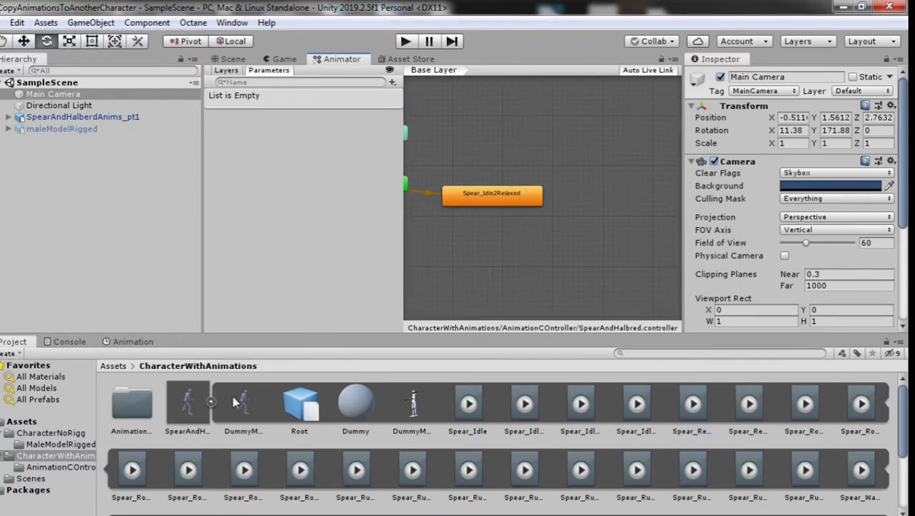
left_click(211, 401)
left_click(189, 405)
left_click_drag(192, 402, 94, 113)
left_click(143, 402)
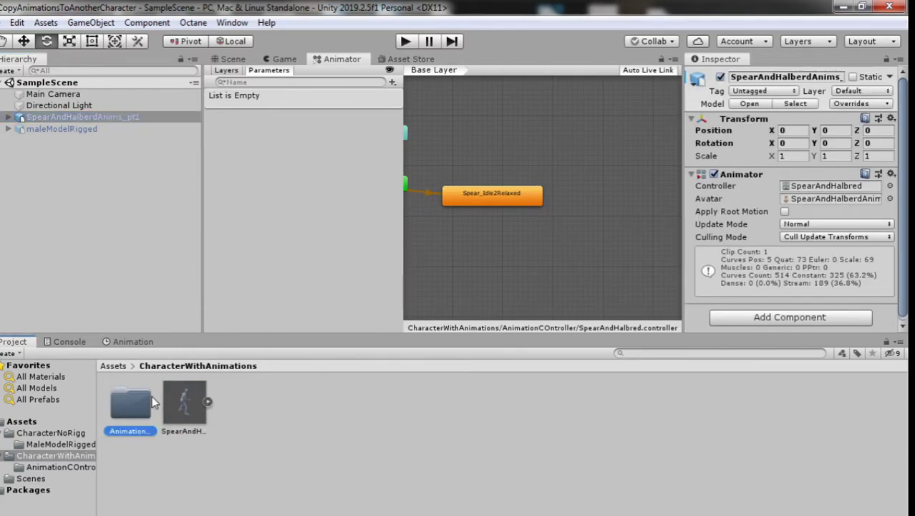
Step: Disable the SpearAndHalberdAnims_pt1 dummy, enable maleModelRigged, and save the scene
left_click(154, 129)
left_click(278, 59)
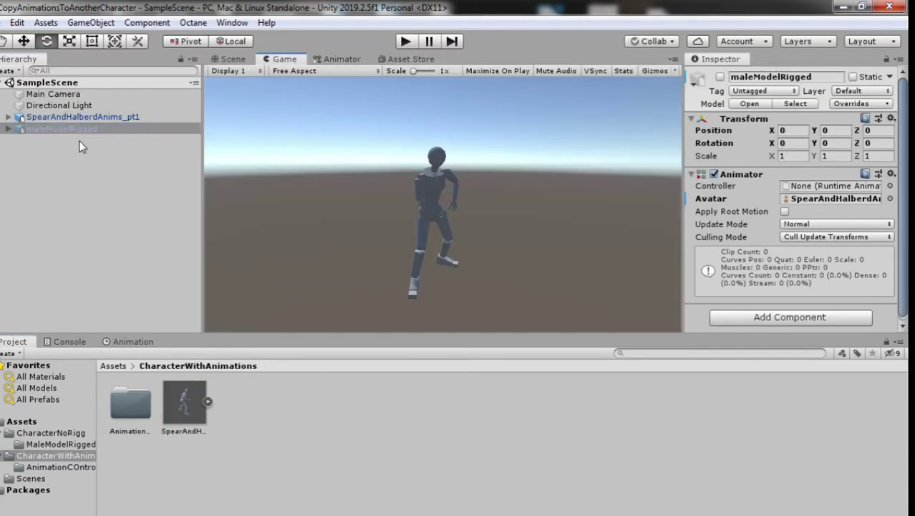
left_click(81, 117)
left_click(720, 76)
left_click(172, 129)
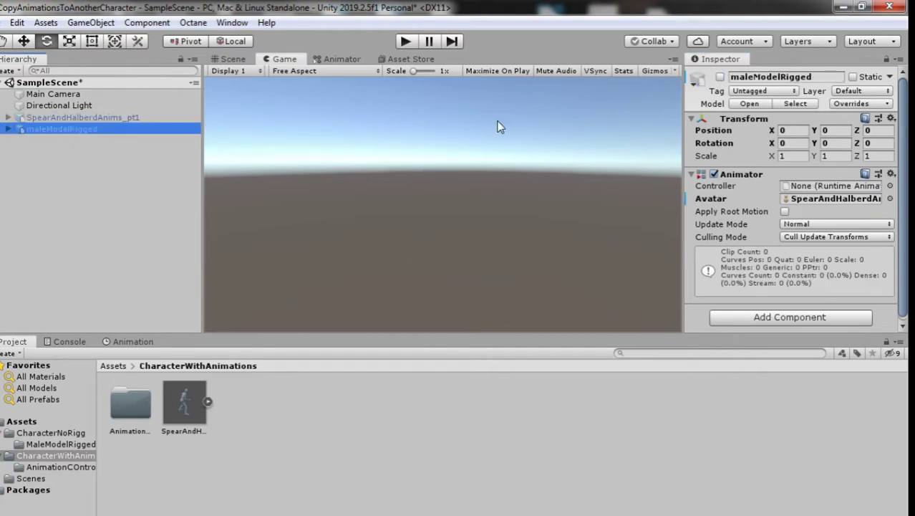
left_click(720, 76)
key("ctrl+s")
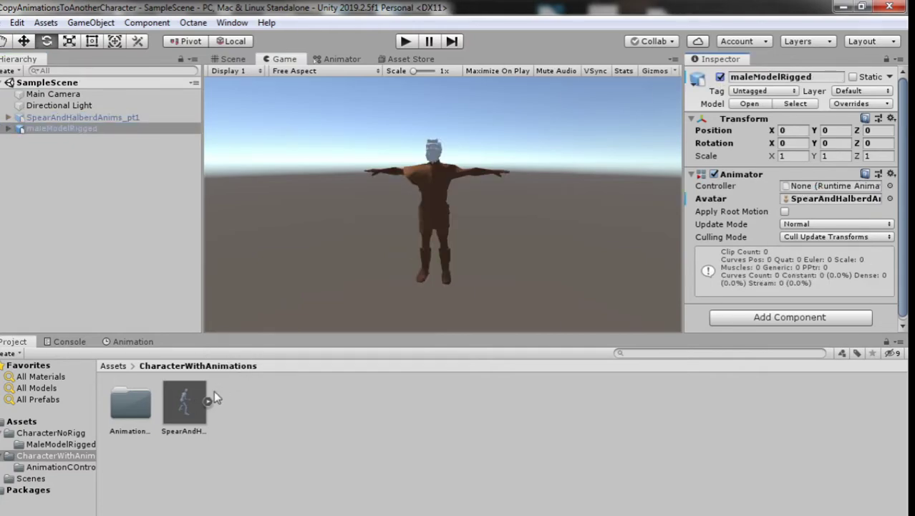
Step: Assign SpearAndHalbred as maleModelRigged's Animator Controller, save, and enter Play mode
left_click(889, 185)
left_click(482, 144)
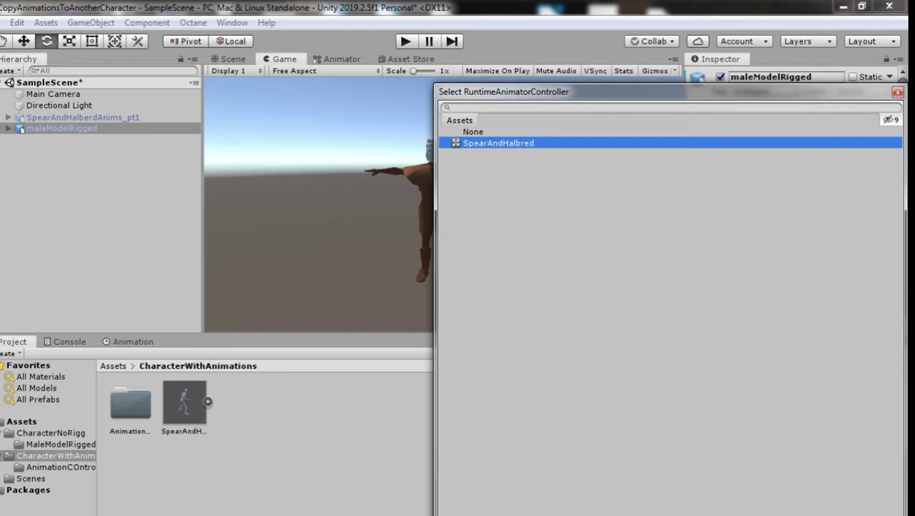
left_click(897, 92)
key("ctrl+s")
left_click(334, 58)
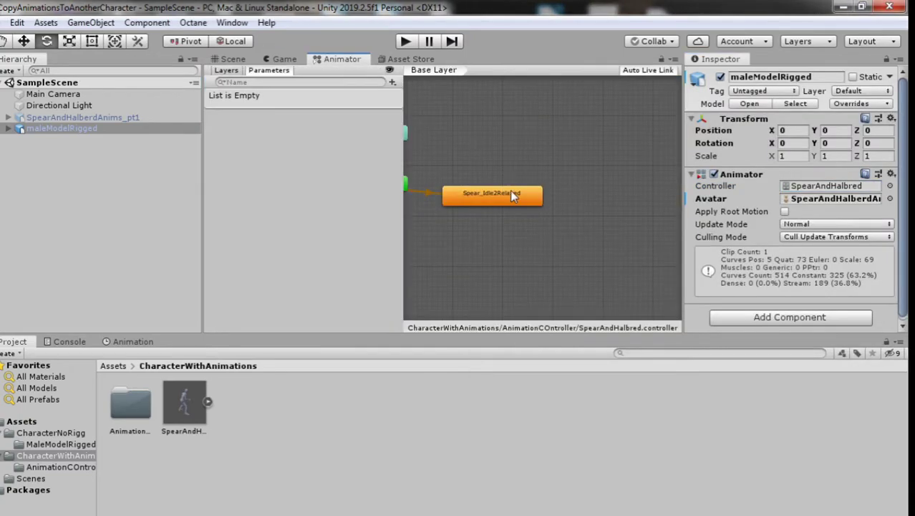
left_click(285, 59)
left_click(405, 41)
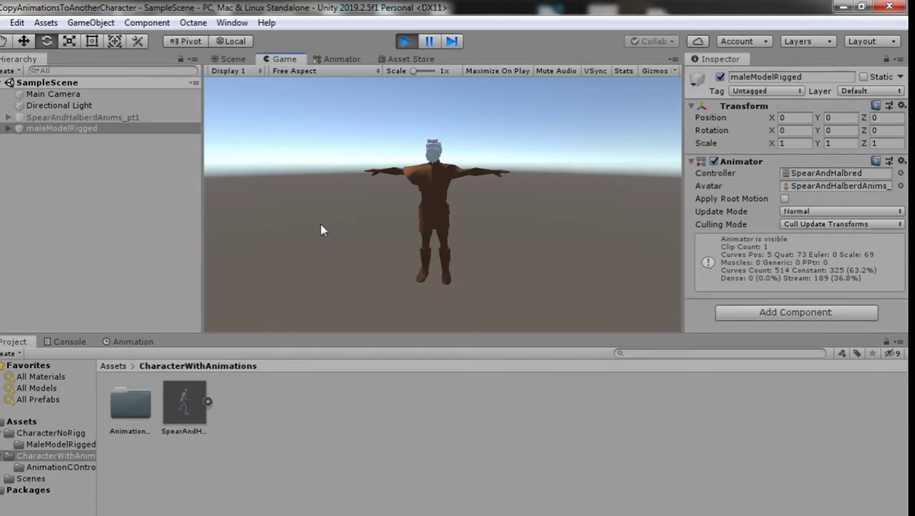
Step: Stop Play mode and inspect the missing Root Position track and both characters' bones
left_click(412, 44)
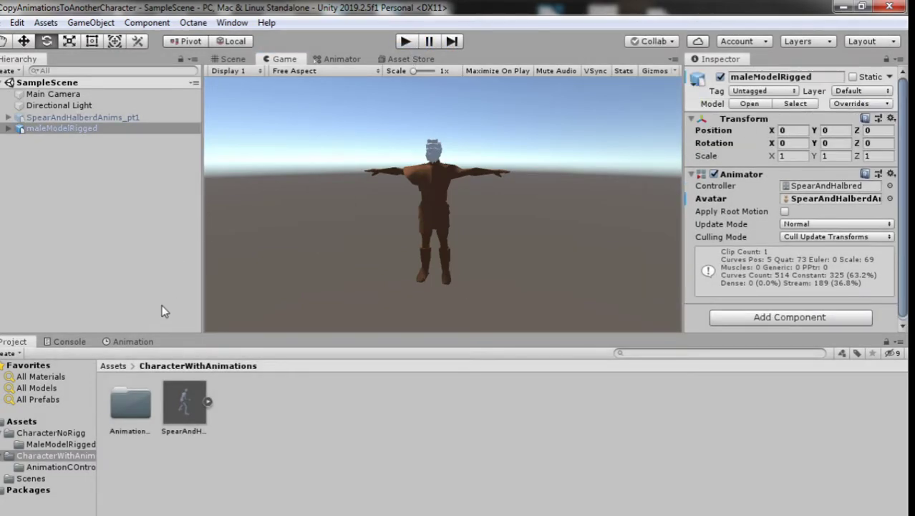
left_click(124, 341)
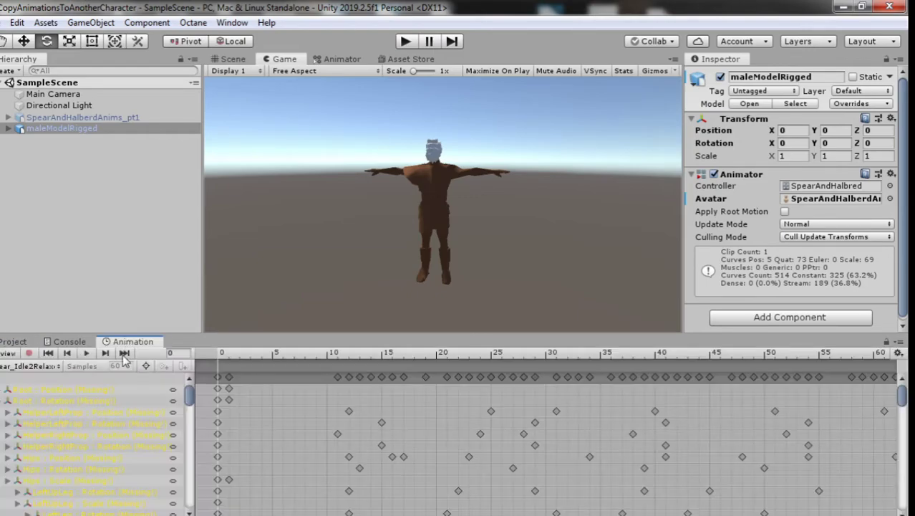
scroll(102, 405, "down", 3)
scroll(93, 392, "up", 3)
left_click(94, 390)
left_click_drag(191, 395, 190, 395)
left_click(9, 128)
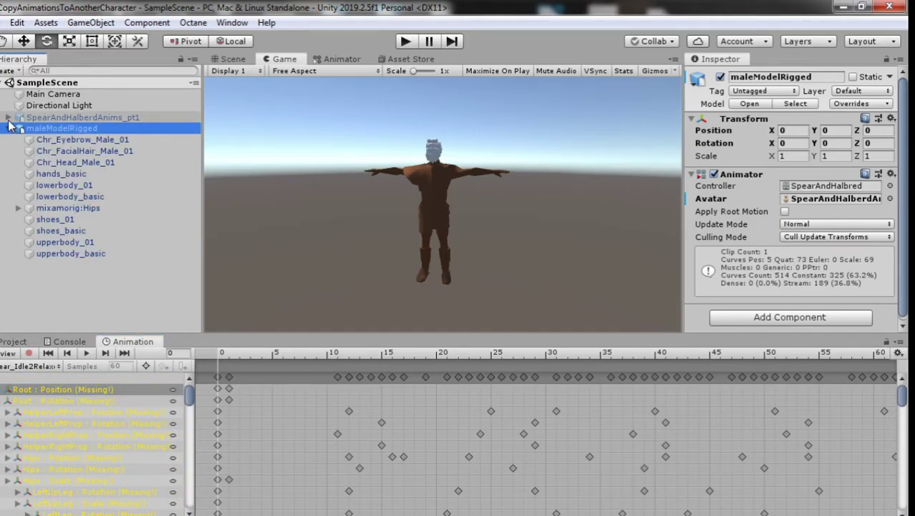
left_click(7, 117)
left_click(18, 140)
left_click(32, 140)
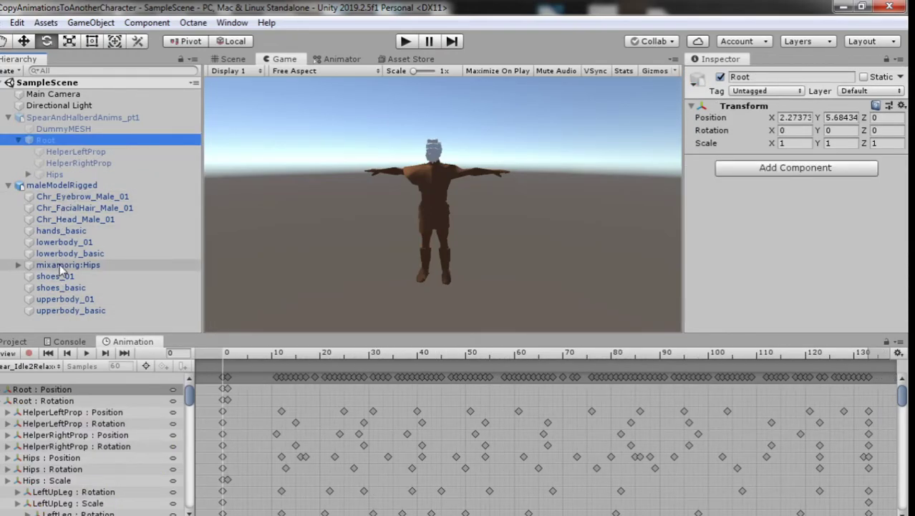
left_click(68, 265)
Step: Re-enable the SpearAndHalberdAnims_pt1 dummy and frame the mixamorig:Hips bone in the Scene view
left_click(80, 116)
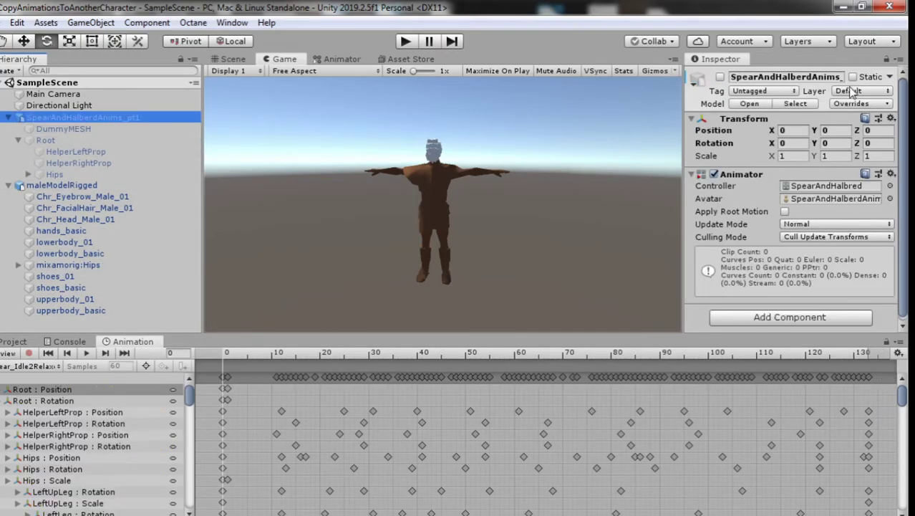
left_click(719, 76)
key("w")
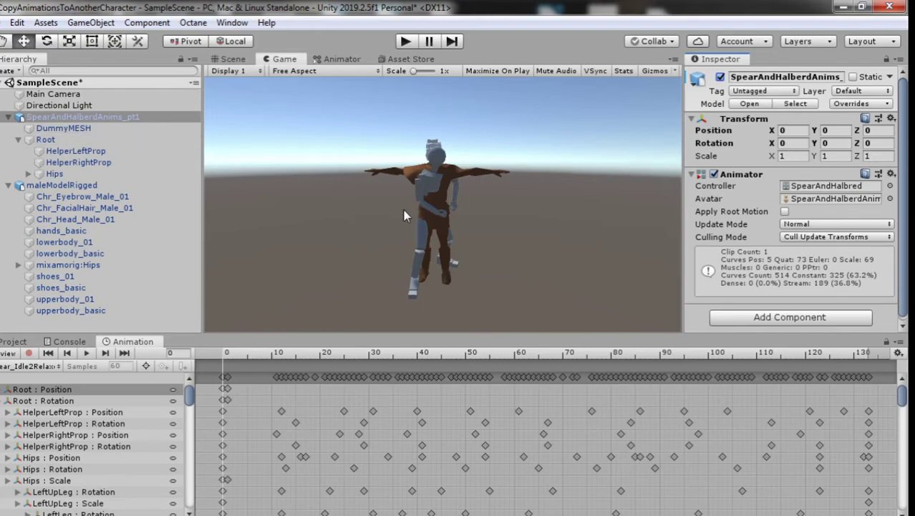
left_click(231, 60)
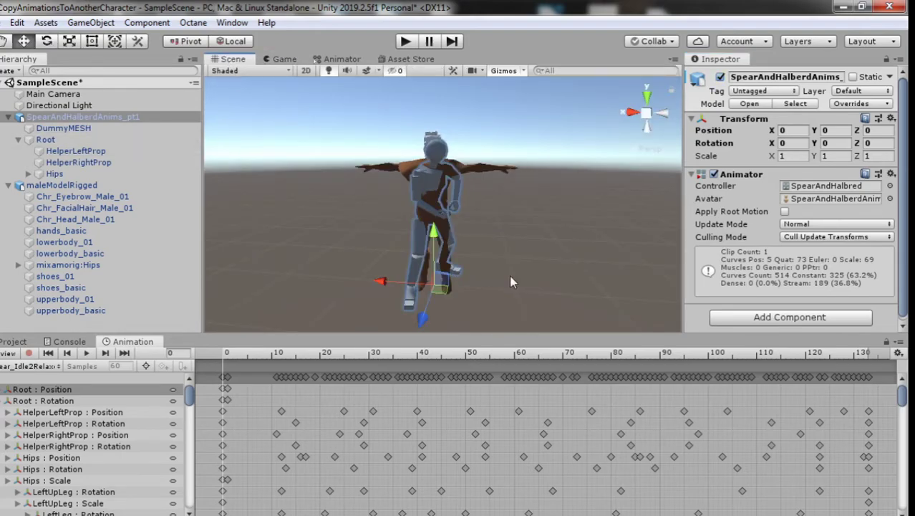
scroll(511, 282, "up", 5)
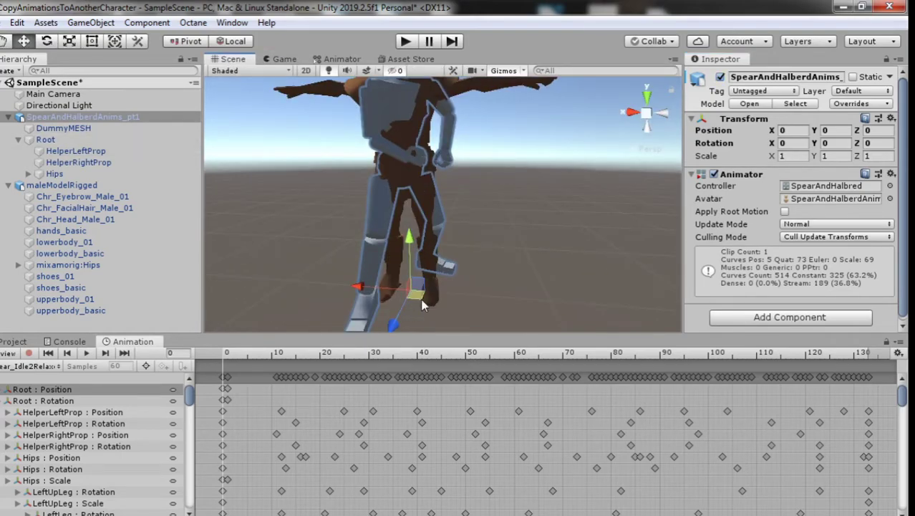
middle_click_drag(423, 304, 398, 281)
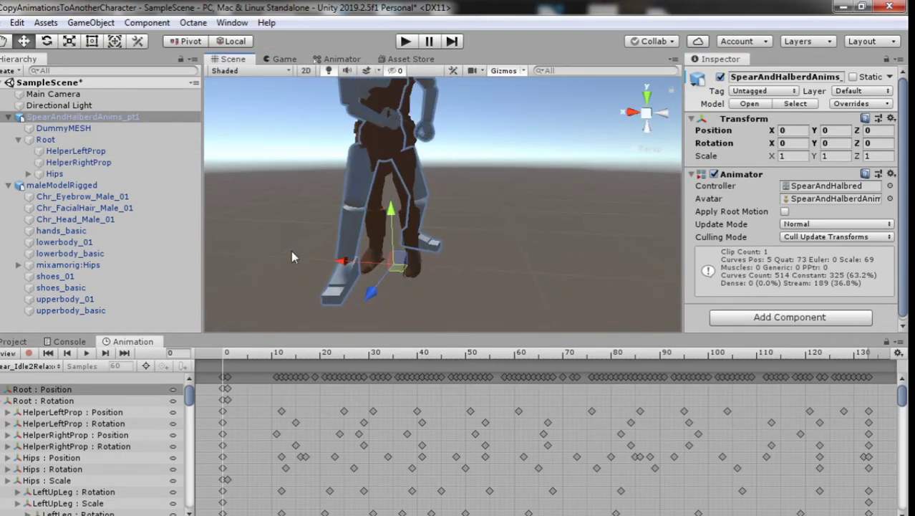
left_click(68, 265)
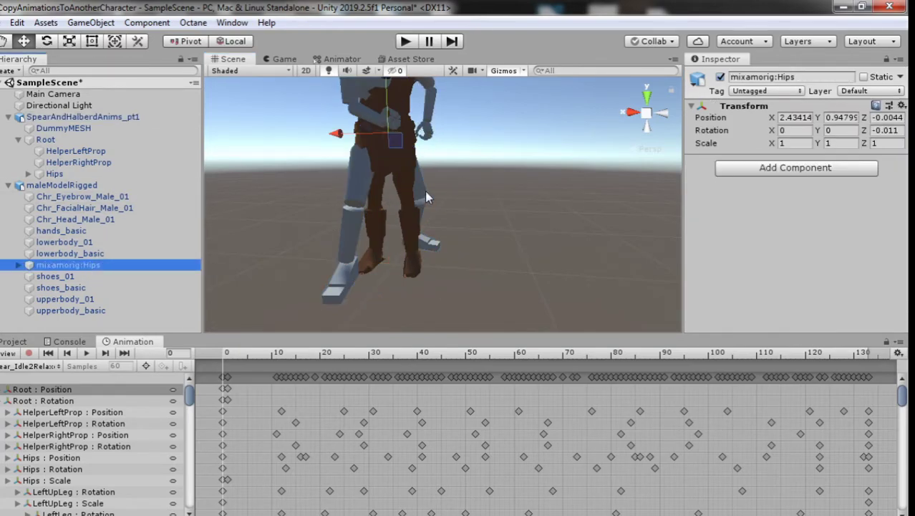
key("f")
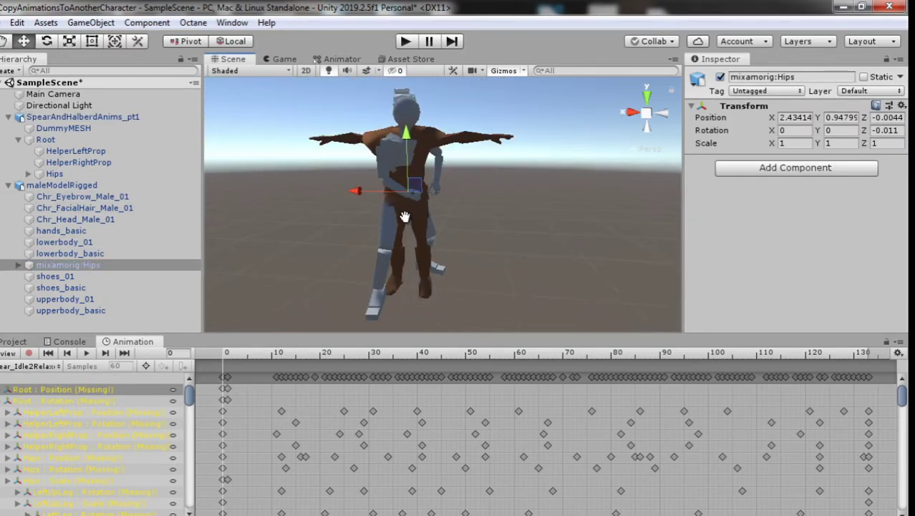
Step: Delete maleModelRigged and SpearAndHalberdAnims_pt1 from the scene, then select the SpearAndHalberdAnims asset
left_click(11, 343)
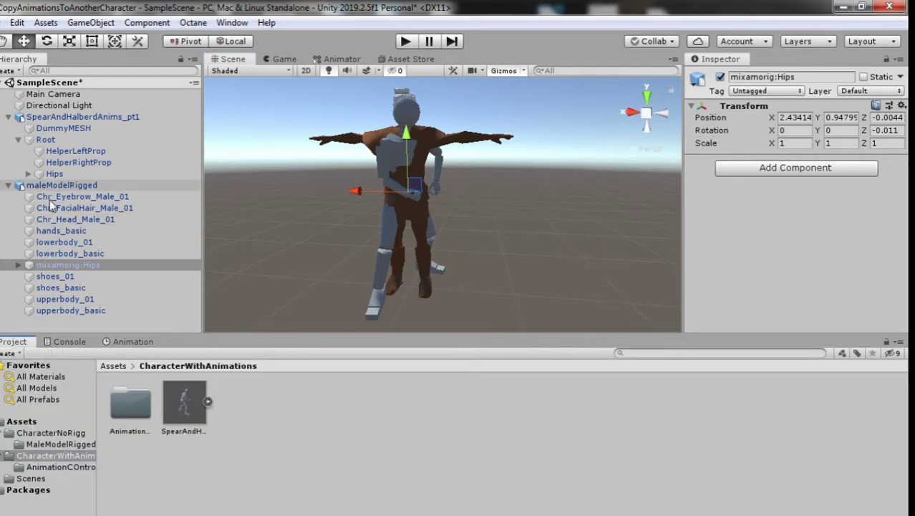
left_click(65, 185)
right_click(70, 189)
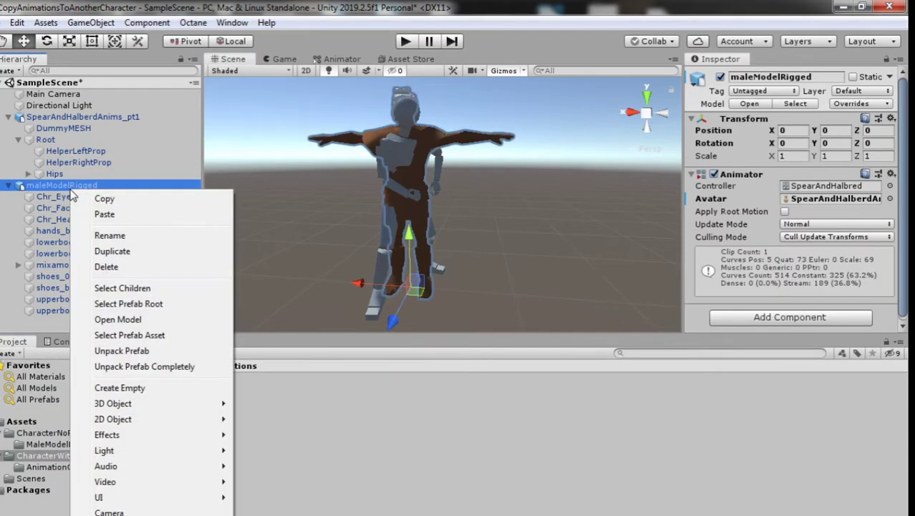
left_click(108, 266)
left_click(68, 116)
right_click(67, 119)
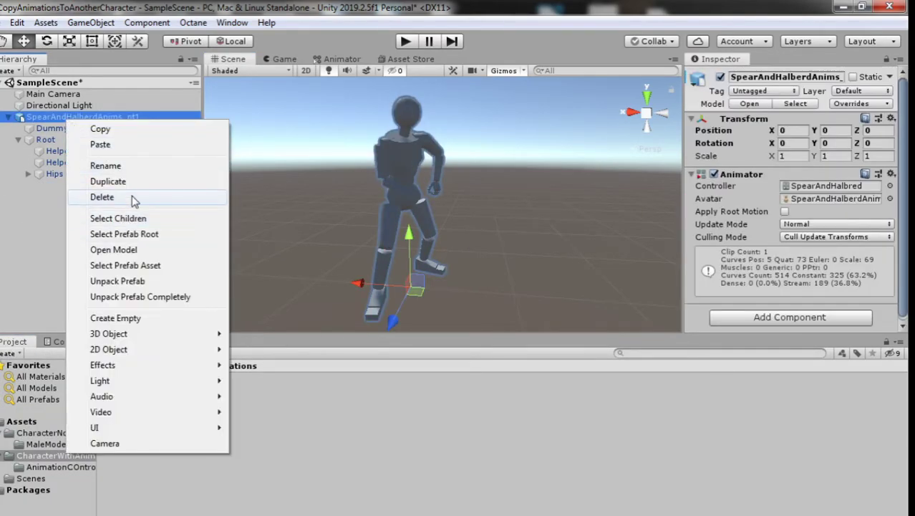
left_click(132, 196)
left_click(184, 393)
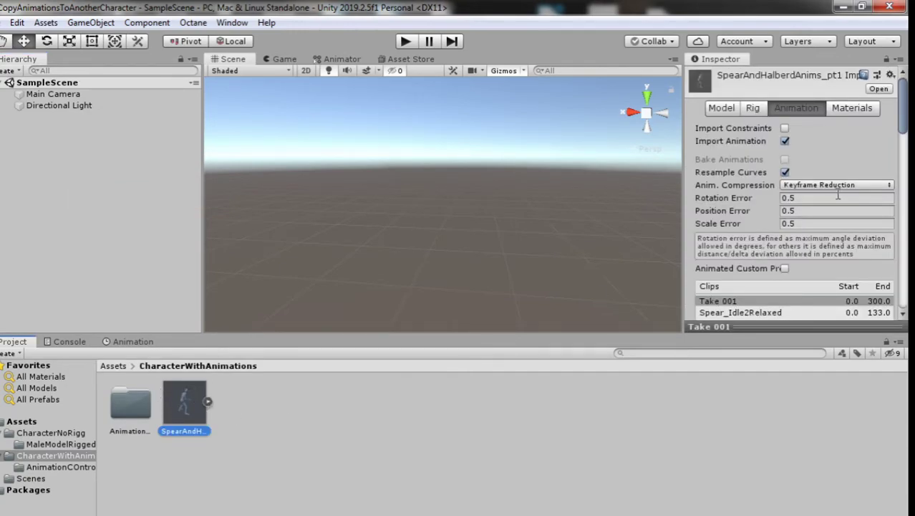
Step: Switch SpearAndHalberdAnims_pt1's rig Animation Type to Humanoid and apply it
scroll(838, 195, "down", 5)
scroll(838, 194, "up", 5)
left_click(753, 107)
left_click(798, 128)
left_click(824, 190)
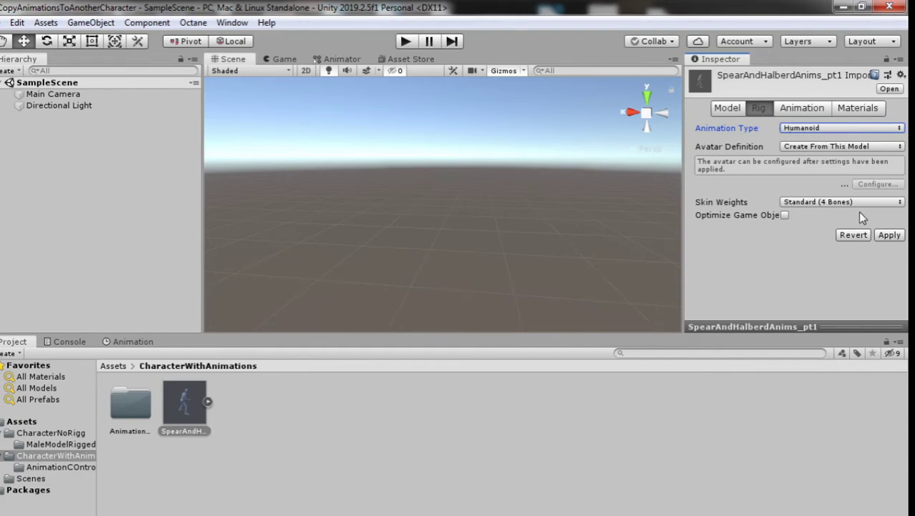
left_click(887, 235)
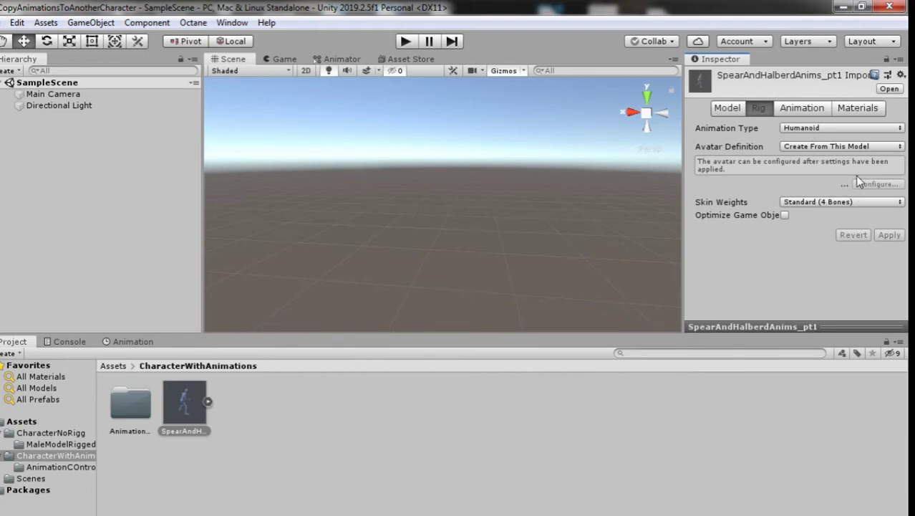
Step: Keep Avatar Definition as Create From This Model, then navigate back to the Assets folders
left_click(204, 416)
left_click(827, 146)
left_click(833, 147)
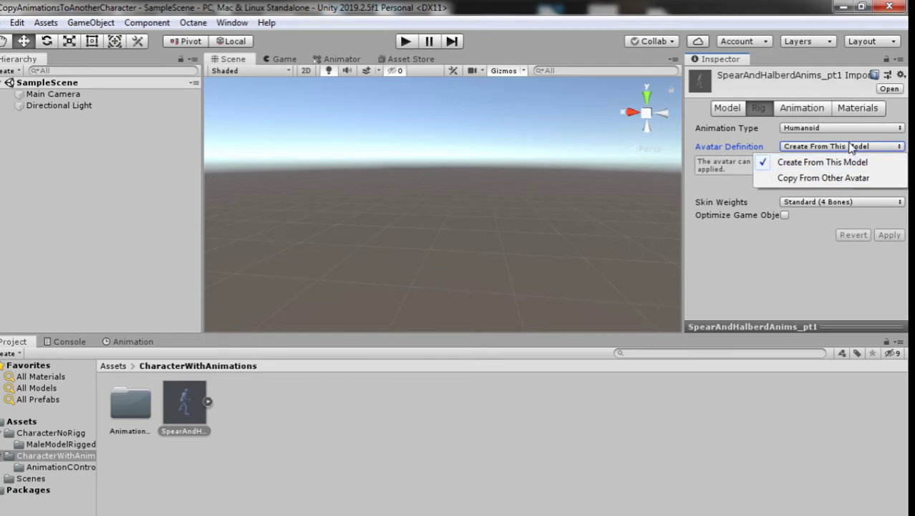
left_click(850, 147)
left_click(170, 390)
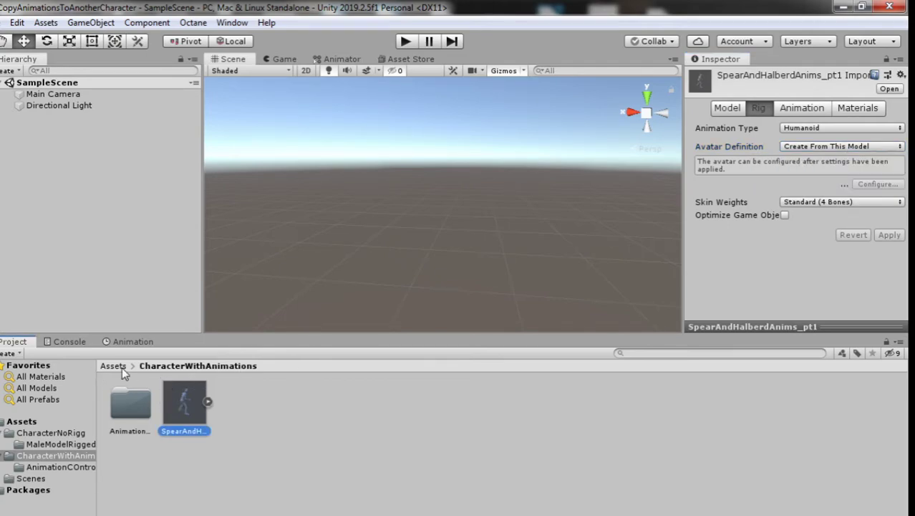
left_click(113, 366)
double_click(179, 402)
Step: Browse to CharacterNoRigg > MaleModelRigged and select the maleModelRigged model
left_click(115, 366)
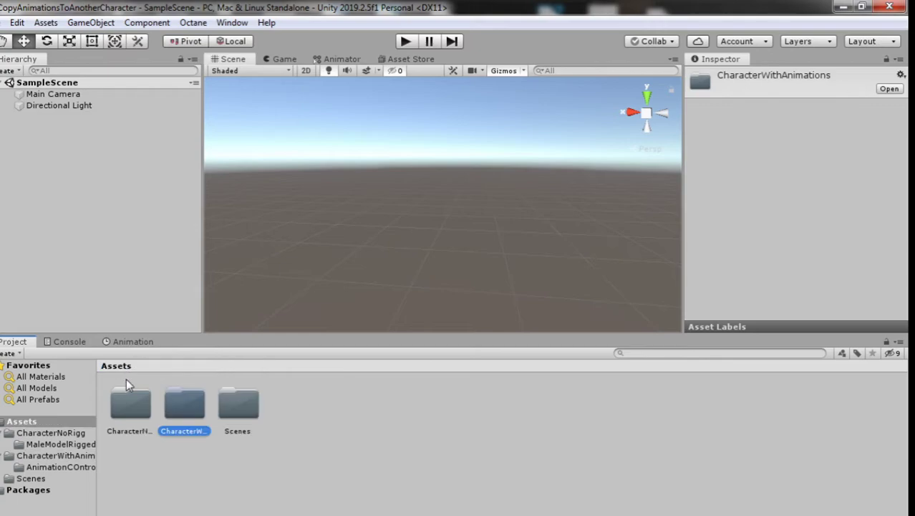
double_click(129, 399)
left_click(187, 402)
double_click(123, 413)
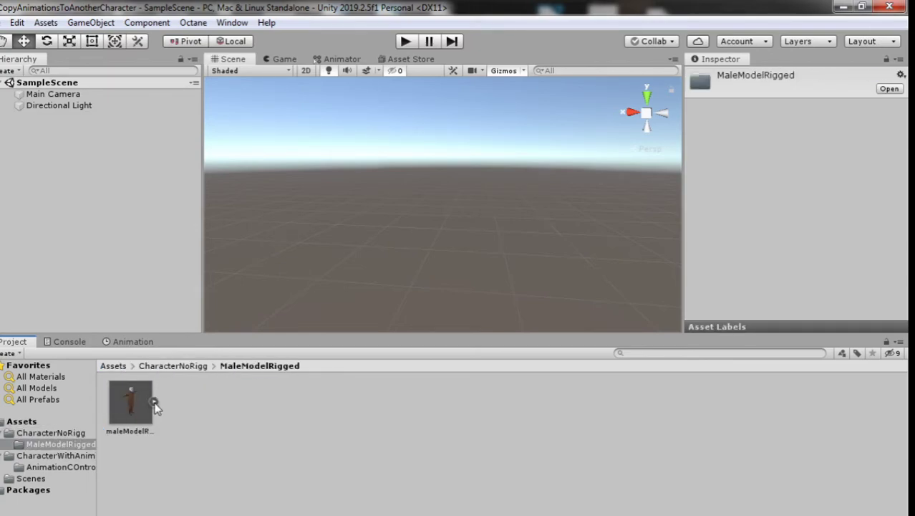
left_click(153, 401)
left_click(131, 405)
left_click(153, 401)
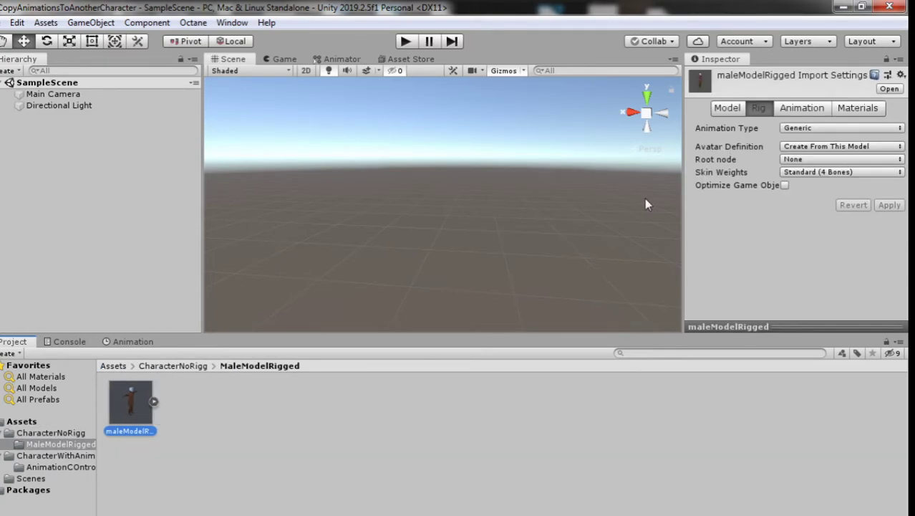
Step: Apply a Humanoid rig with Create From This Model avatar to maleModelRigged
left_click(825, 128)
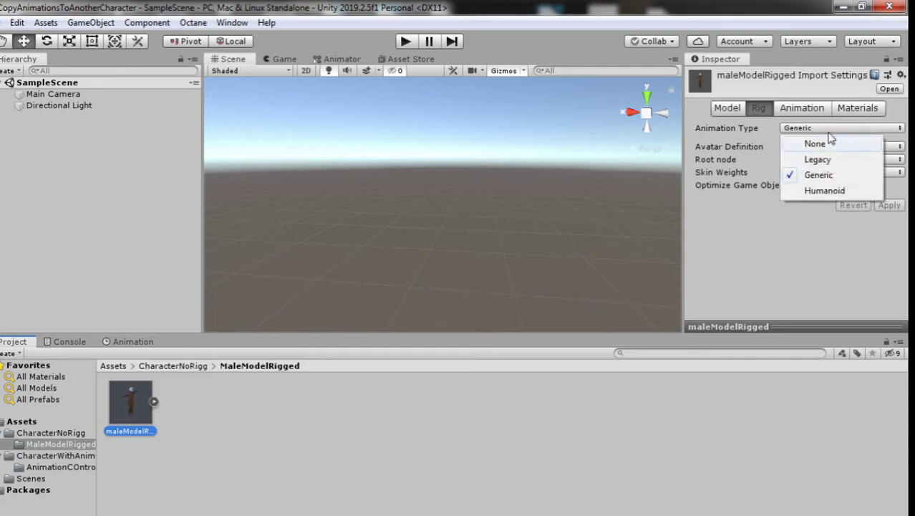
left_click(827, 190)
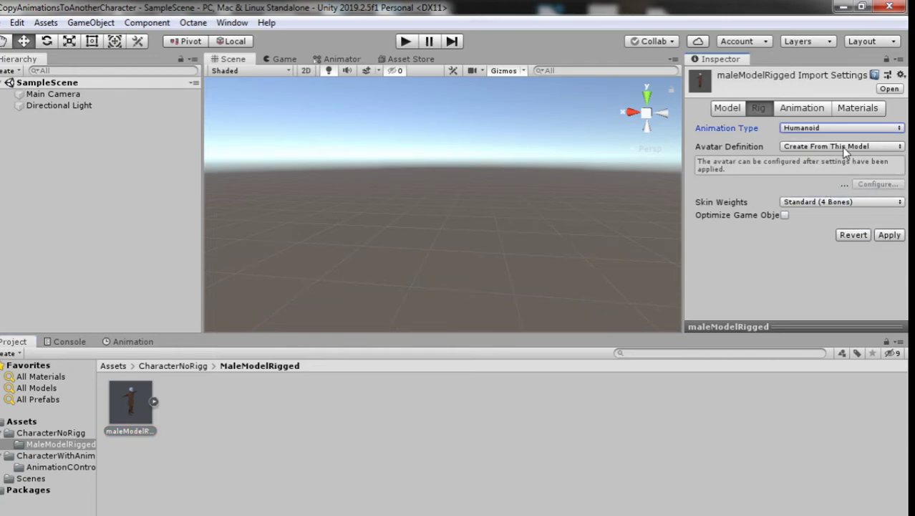
left_click(846, 149)
left_click(814, 165)
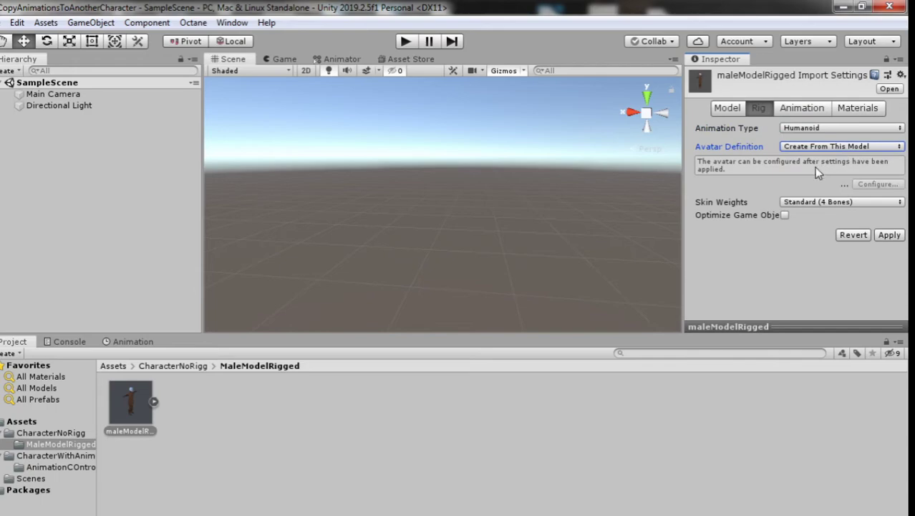
left_click(891, 236)
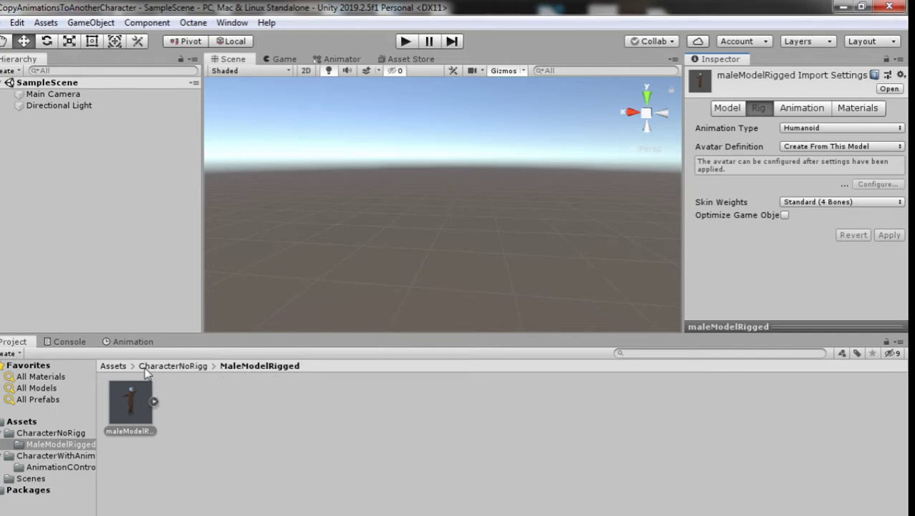
left_click(143, 367)
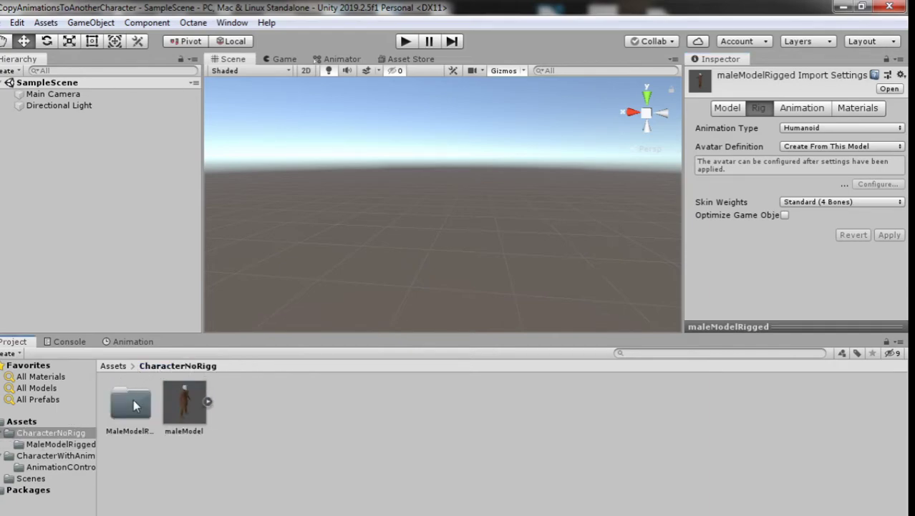
left_click(113, 366)
Step: Drag SpearAndHalberdAnims_pt1 from CharacterWithAnimations into the scene and play-test it
double_click(186, 405)
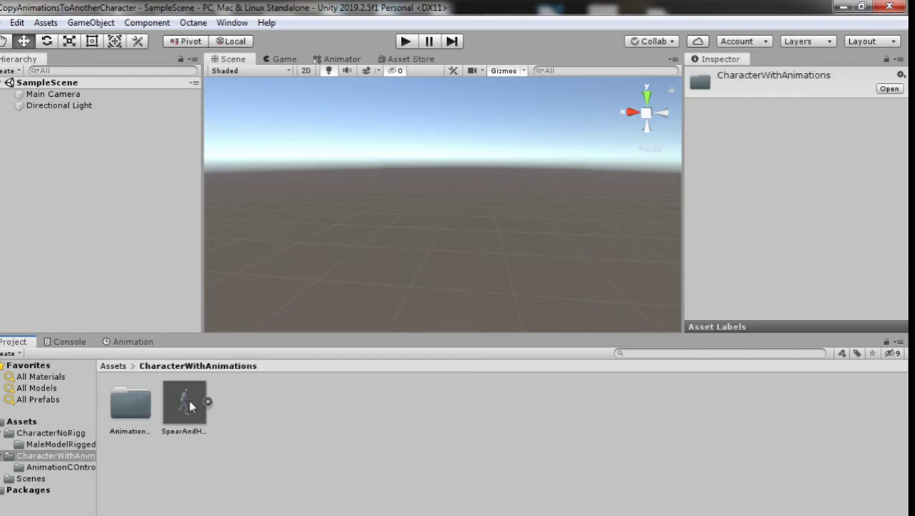
left_click_drag(196, 406, 163, 184)
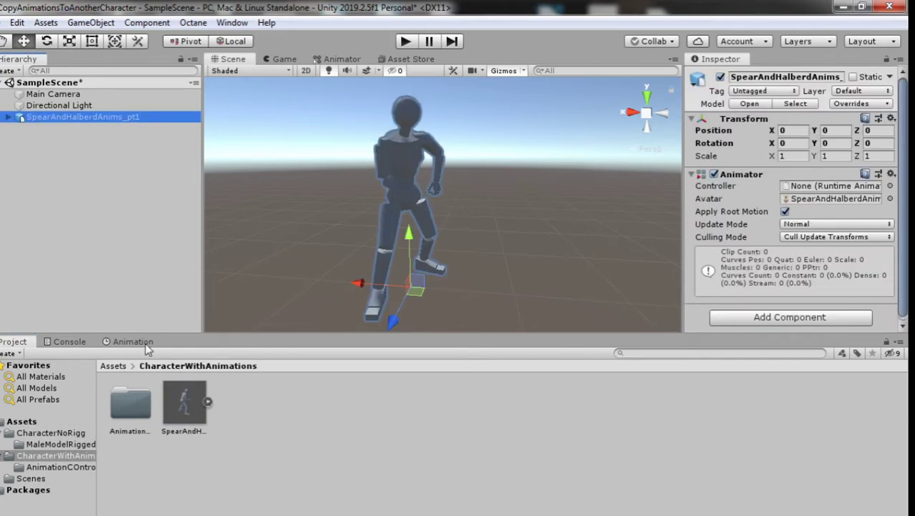
left_click(403, 41)
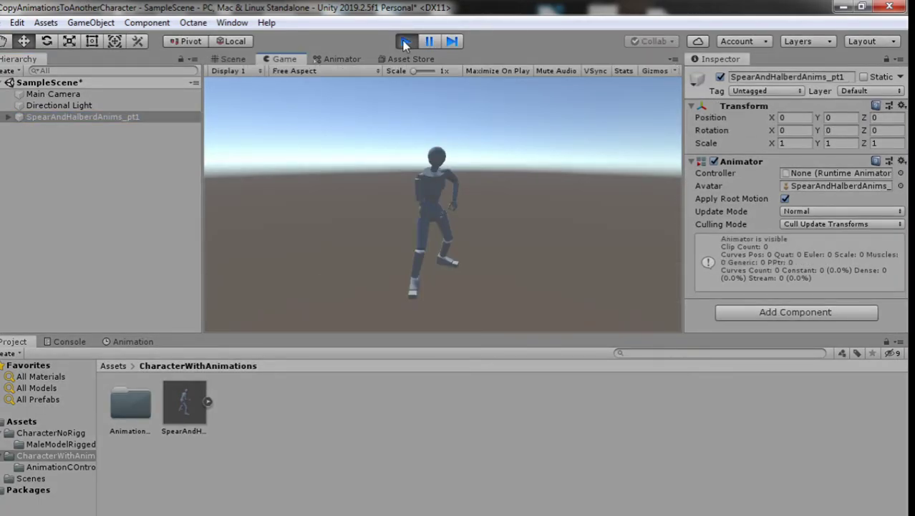
Step: Stop Play and inspect the Spear_Idle2Relaxed state in the SpearAndHalbred Animator graph
left_click(406, 44)
left_click(345, 59)
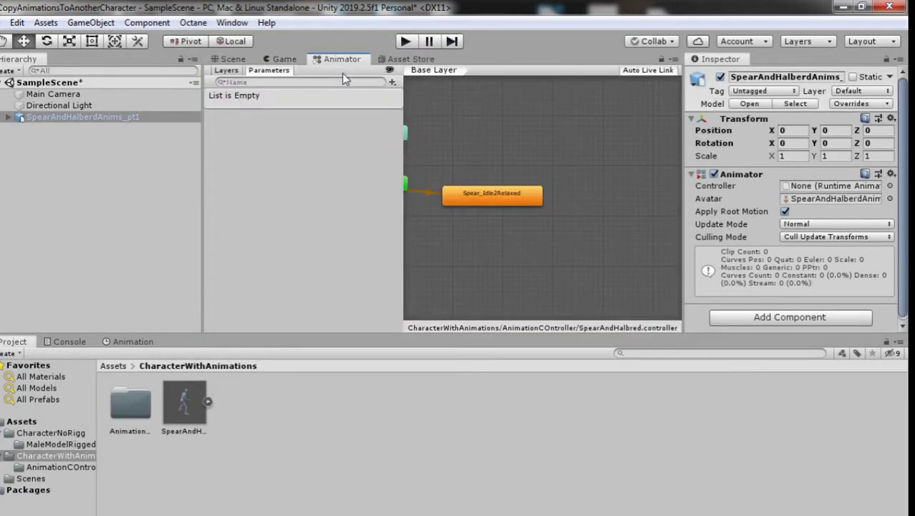
scroll(492, 204, "up", 2)
left_click(472, 197)
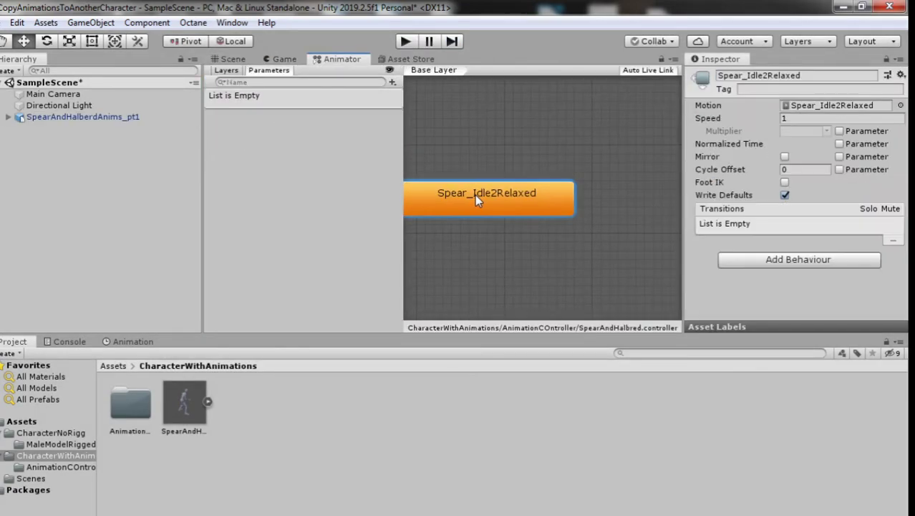
scroll(491, 198, "up", 2)
scroll(491, 198, "down", 3)
middle_click_drag(491, 198, 509, 198)
scroll(438, 174, "up", 1)
scroll(437, 172, "down", 1)
middle_click_drag(439, 172, 399, 182)
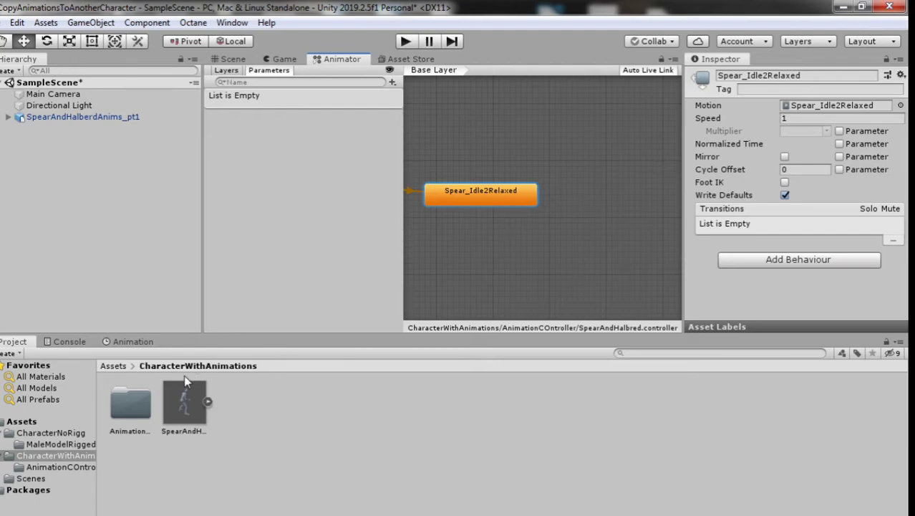
Step: Add an idle clip as a new state, Spear_Idle2Relaxed 0, and set it as layer default
left_click(208, 401)
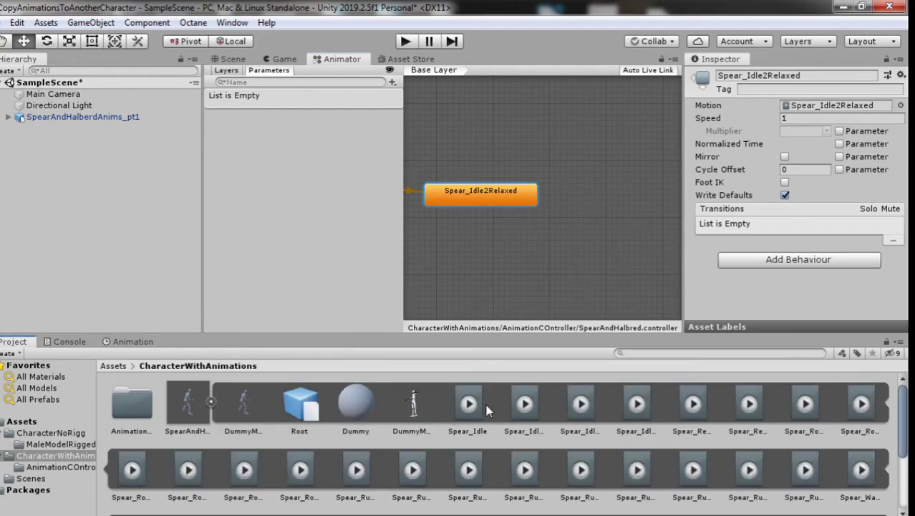
left_click_drag(489, 404, 487, 242)
right_click(525, 249)
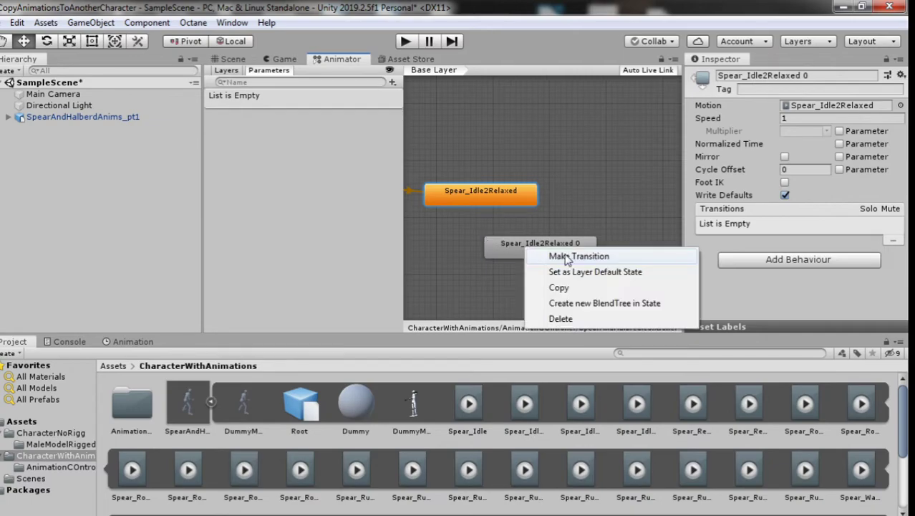
left_click(587, 272)
Step: Play-test the scene in the Game view, then stop
left_click(300, 65)
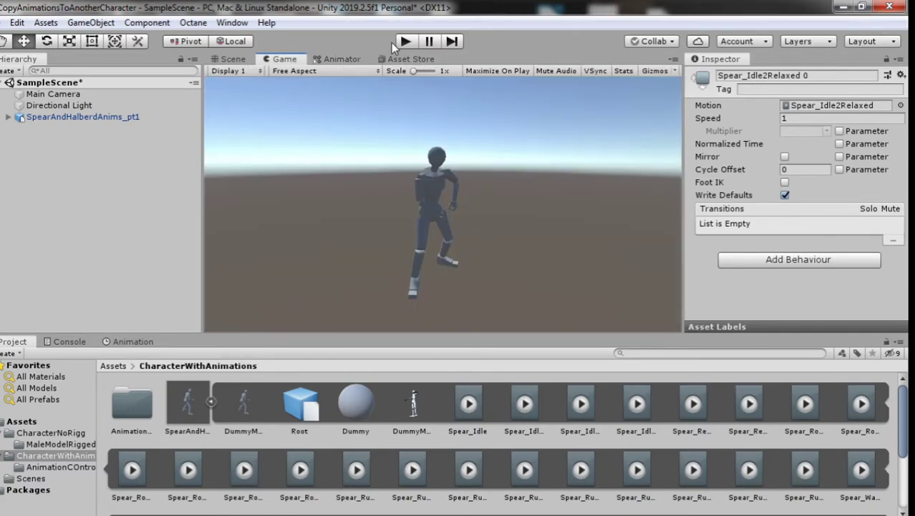
left_click(404, 43)
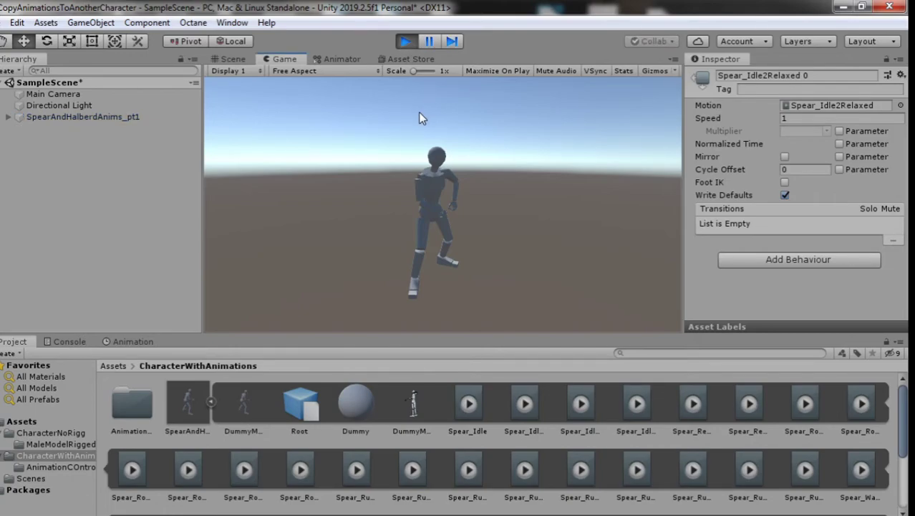
left_click(331, 59)
left_click(399, 42)
left_click(295, 58)
Step: Select the SpearAndHalberdAnims_pt1 dummy and browse its Animator Controller options
left_click(129, 341)
left_click(78, 116)
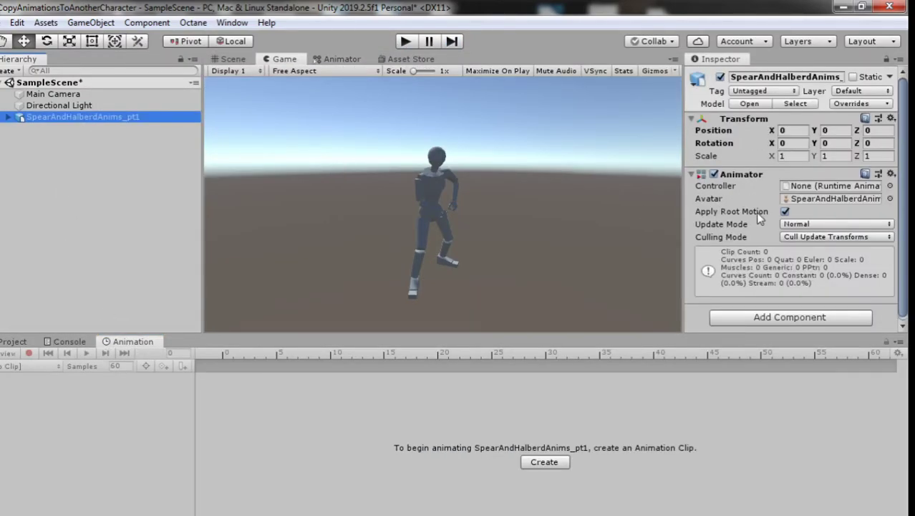
left_click(16, 342)
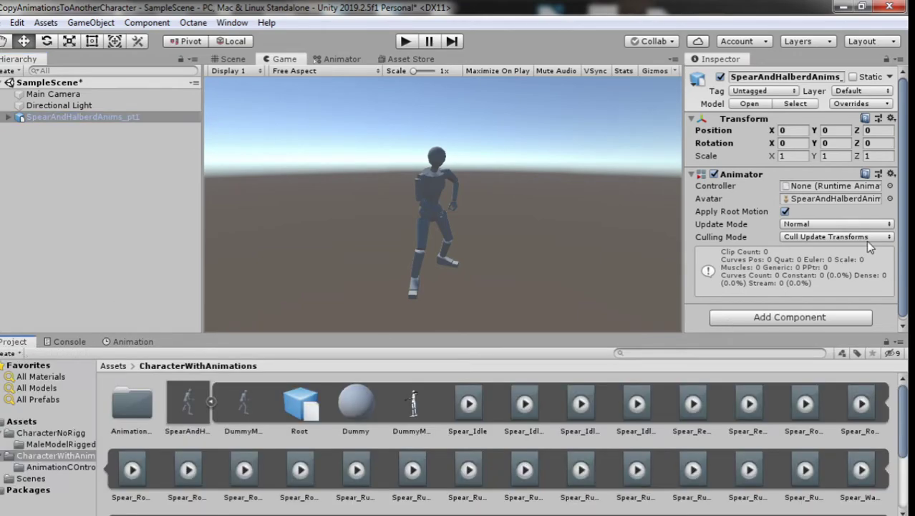
left_click(889, 187)
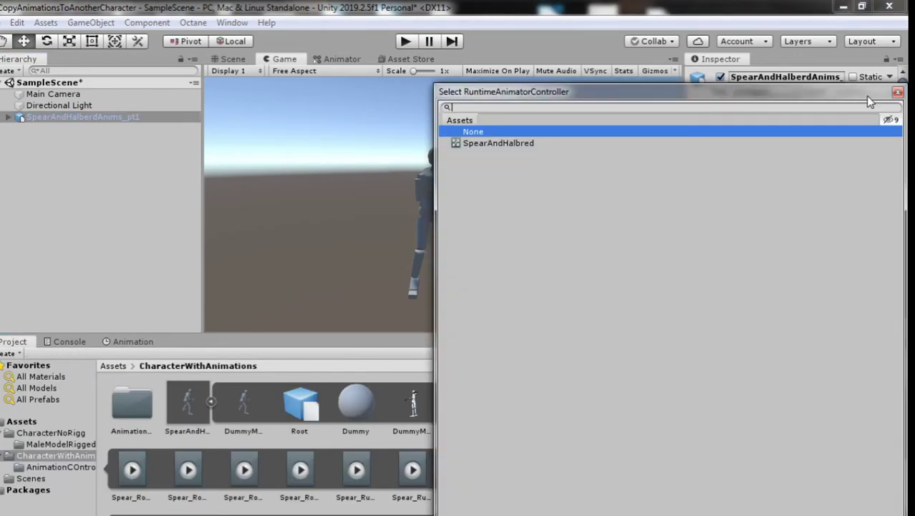
left_click(897, 93)
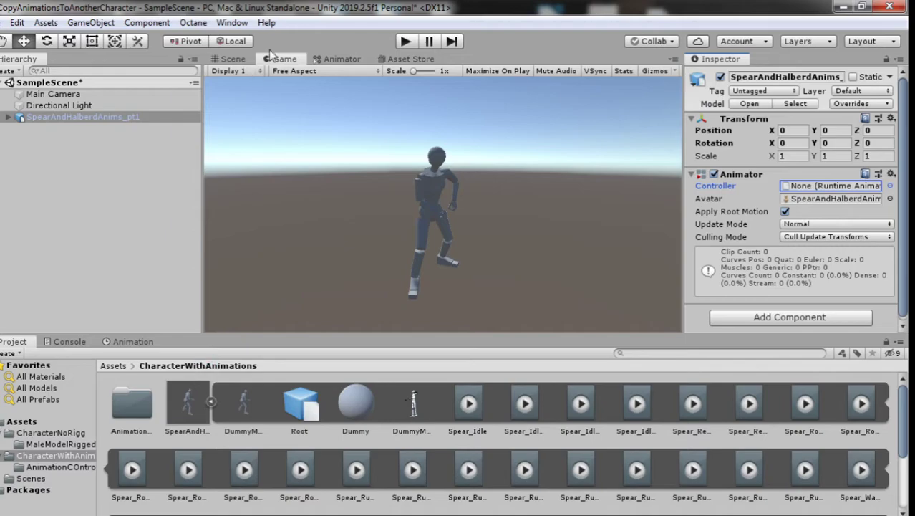
Step: Restore Spear_Idle2Relaxed as the default state, delete the duplicate state, and save
left_click(333, 61)
right_click(487, 191)
left_click(544, 212)
left_click(526, 244)
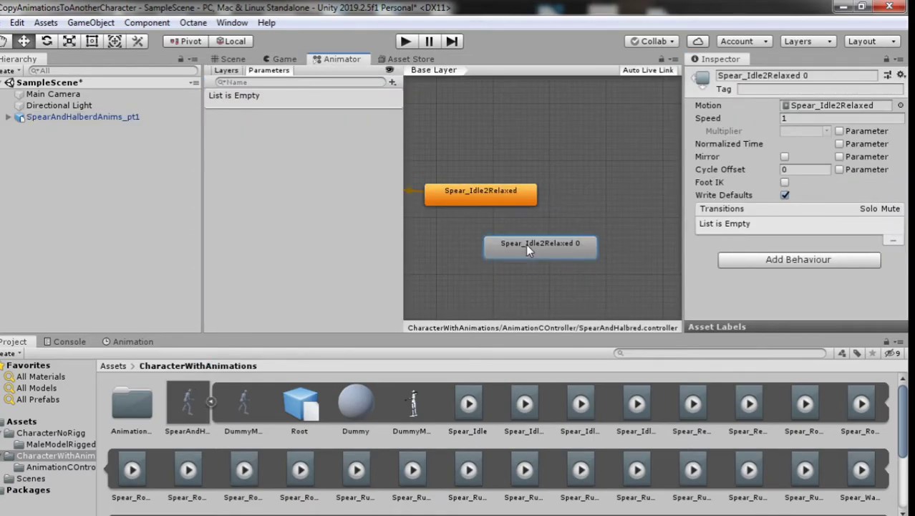
key("Delete")
key("ctrl+p")
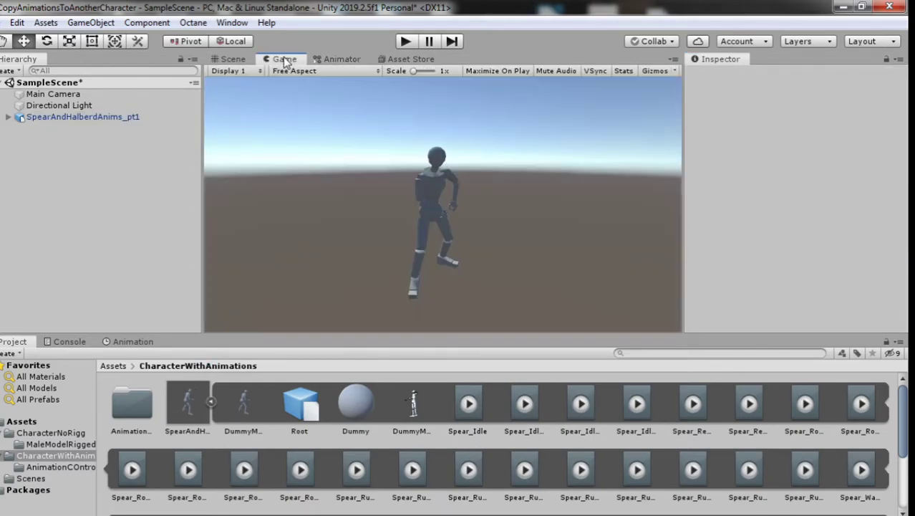
Step: Assign SpearAndHalbred as the dummy's Animator Controller and play-test it
left_click(186, 398)
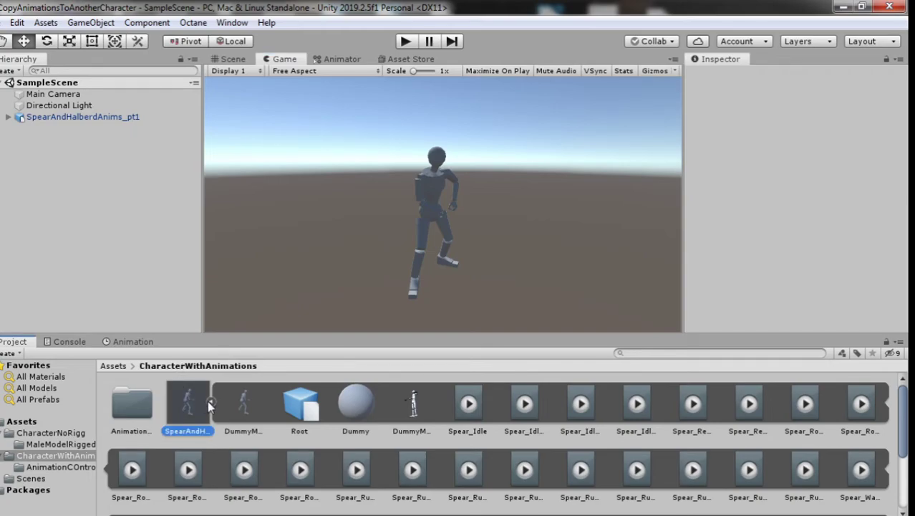
left_click(89, 116)
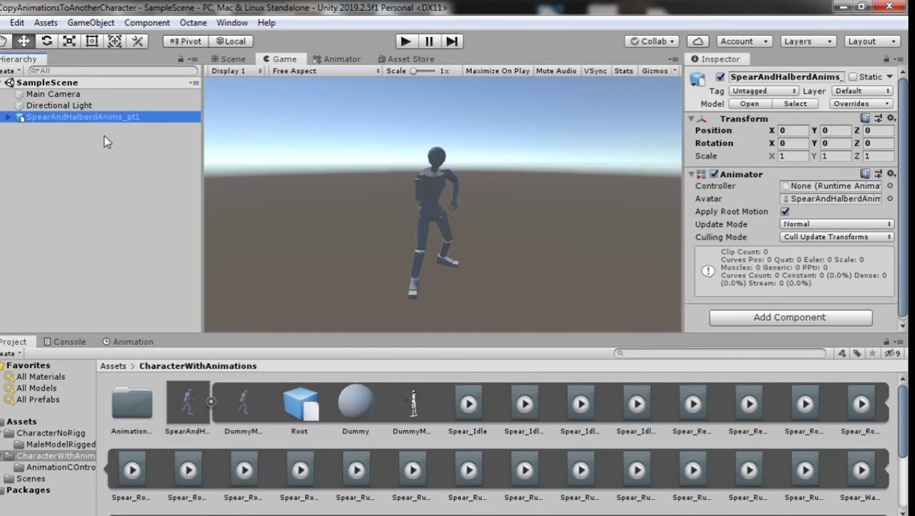
left_click(210, 401)
left_click(196, 428)
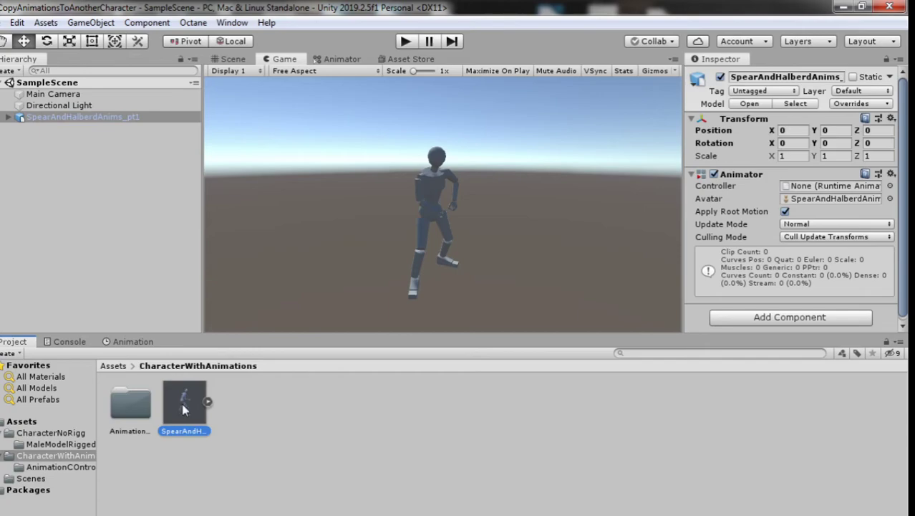
left_click(76, 122)
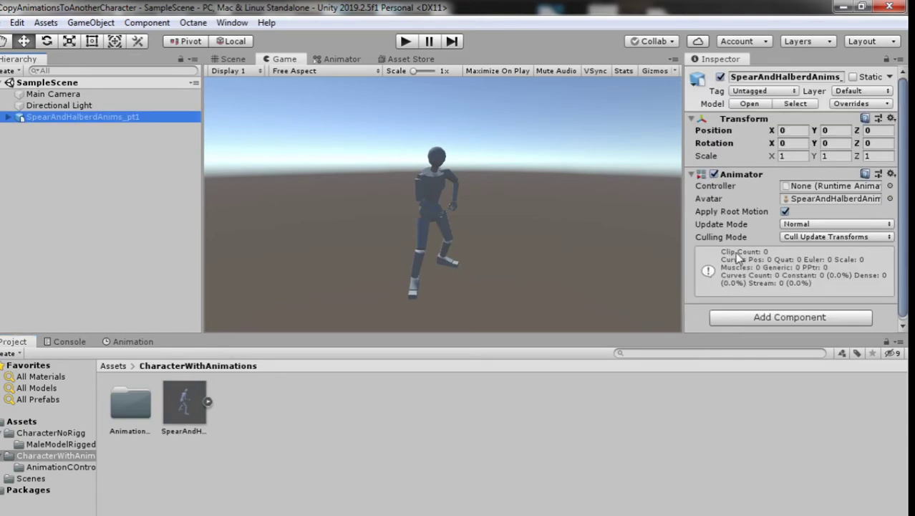
left_click(890, 186)
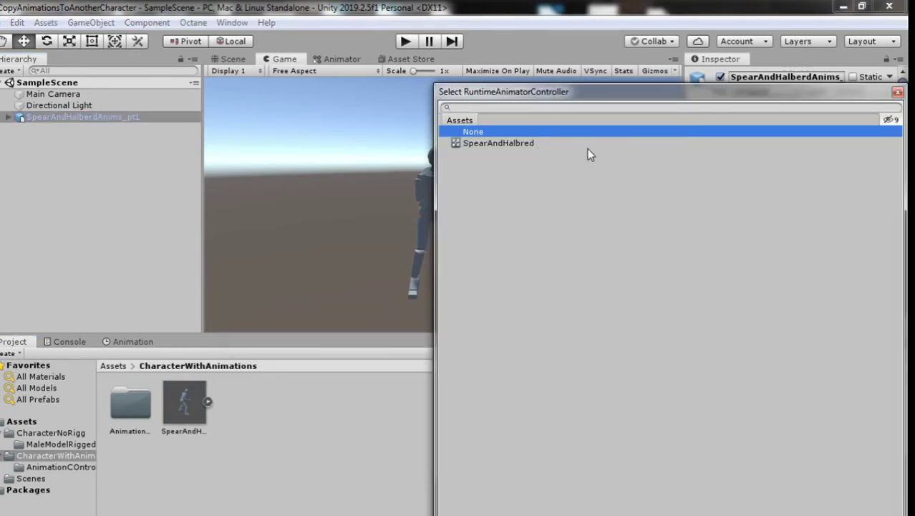
left_click(731, 143)
left_click(897, 93)
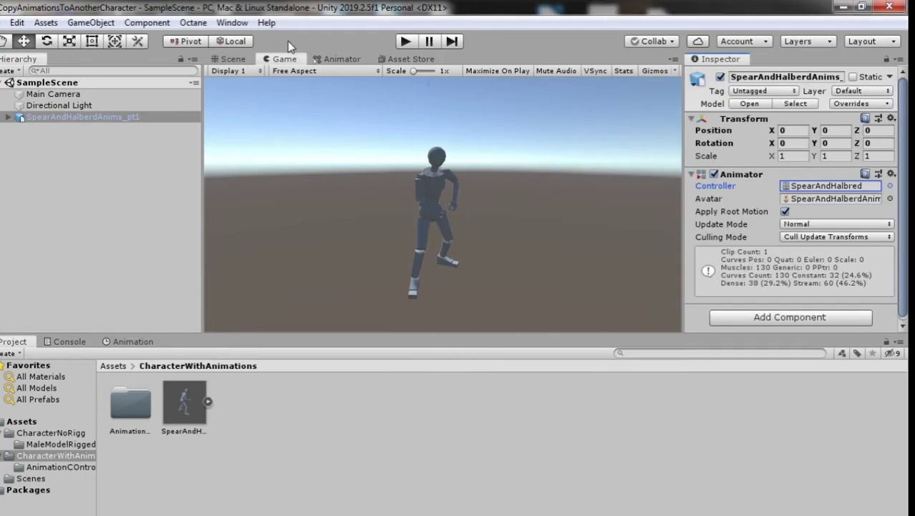
left_click(415, 41)
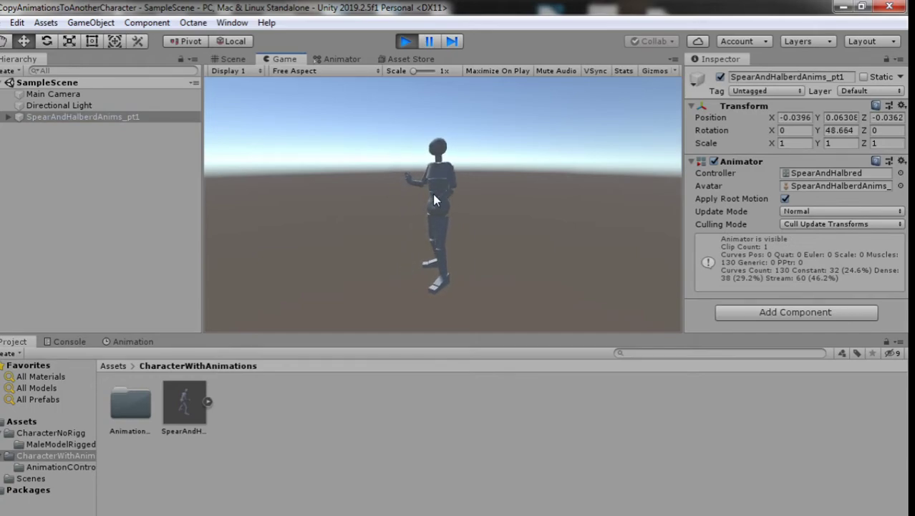
left_click(405, 41)
Step: Place maleModelRigged from CharacterNoRigg > MaleModelRigged into the scene
left_click(119, 368)
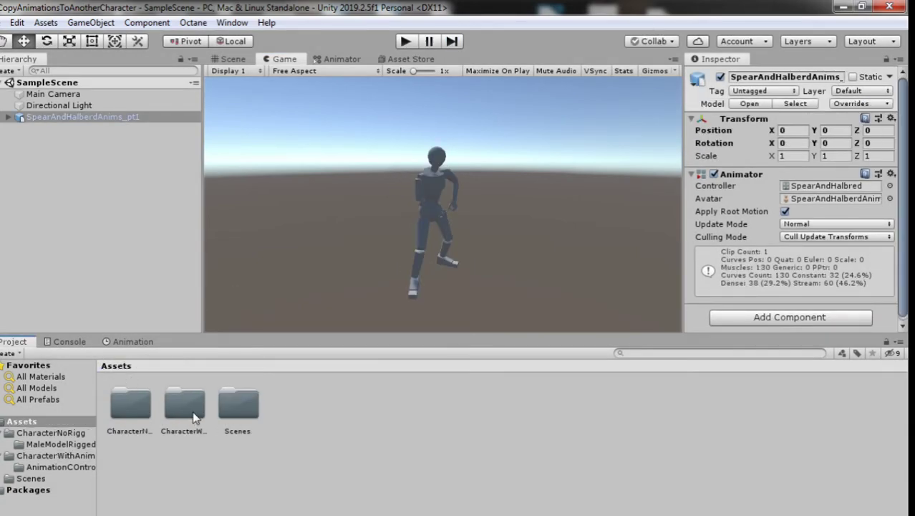
double_click(141, 409)
left_click(189, 417)
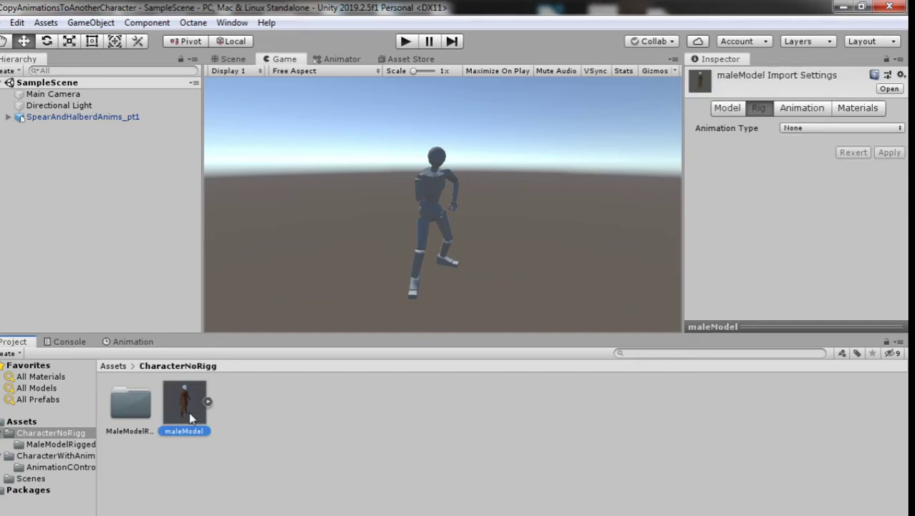
double_click(130, 405)
left_click_drag(132, 405, 91, 250)
left_click(91, 250)
left_click(85, 129)
Step: Deactivate the dummy and give maleModelRigged the SpearAndHalbred controller
left_click(121, 117)
left_click(720, 77)
left_click(61, 129)
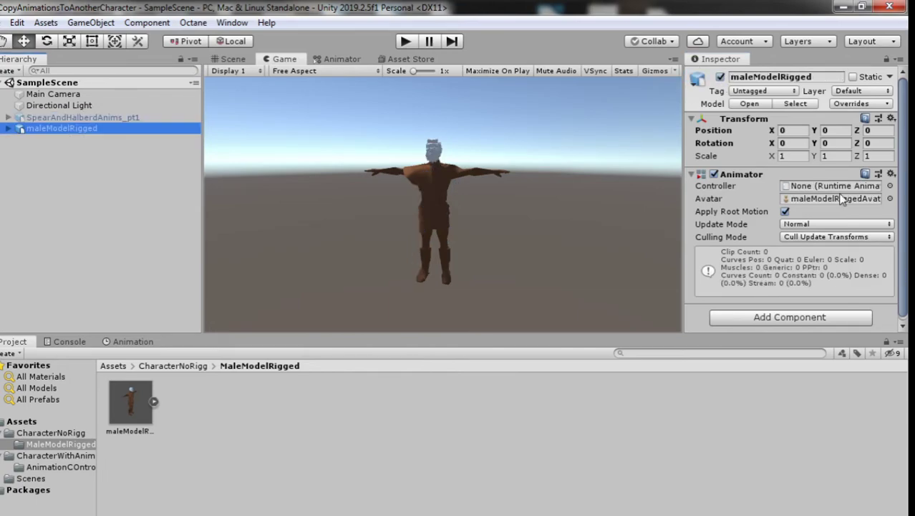
left_click(889, 185)
left_click(537, 143)
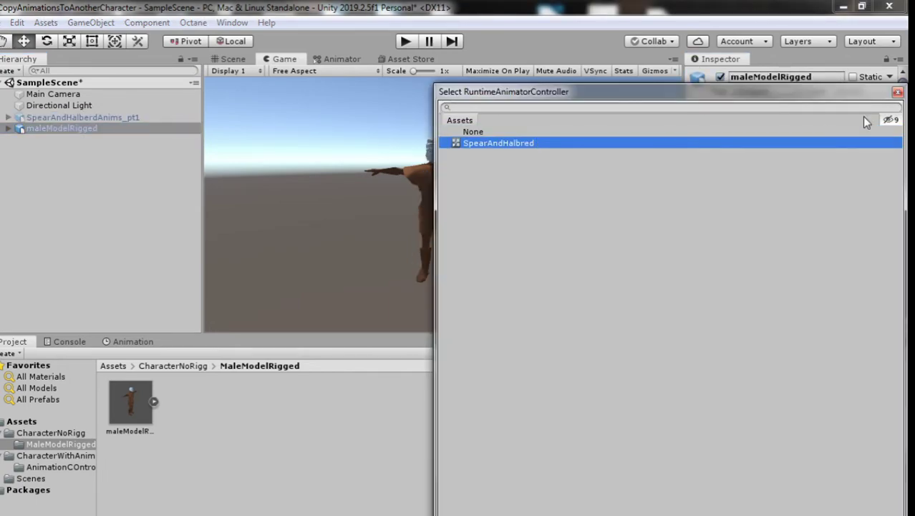
left_click(898, 93)
Step: Check both characters' child hierarchies, then play-test the male's idle animation
left_click(8, 117)
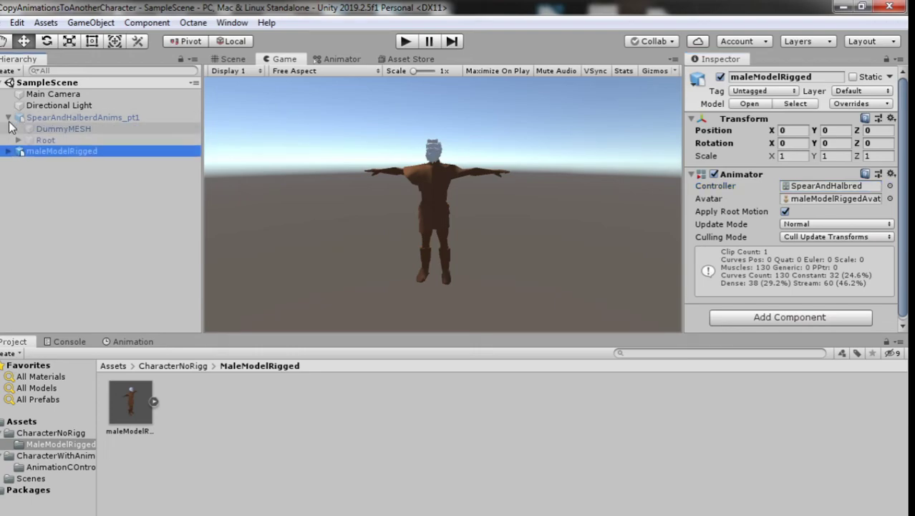
left_click(18, 140)
left_click(18, 140)
left_click(8, 151)
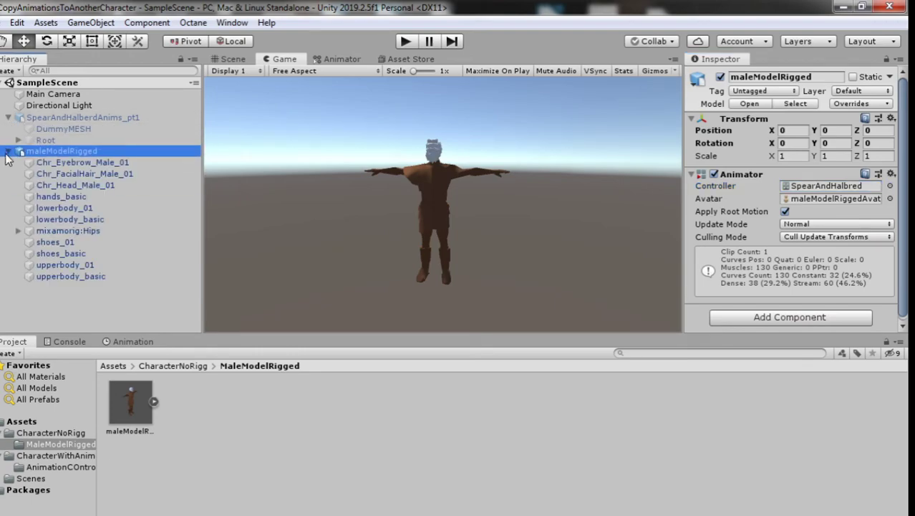
left_click(8, 152)
left_click(406, 41)
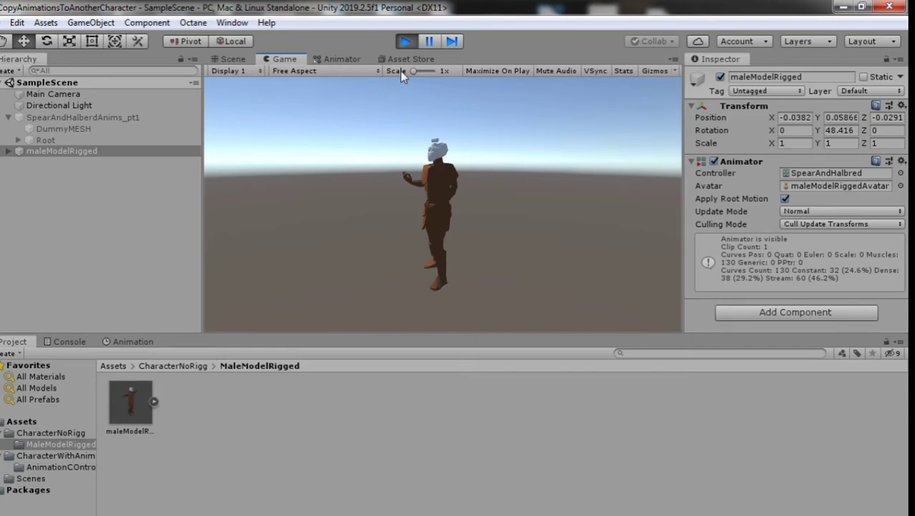
Step: Stop Play and inspect maleModelRigged's bones and animator alongside the dummy's animation
left_click(406, 42)
left_click(8, 151)
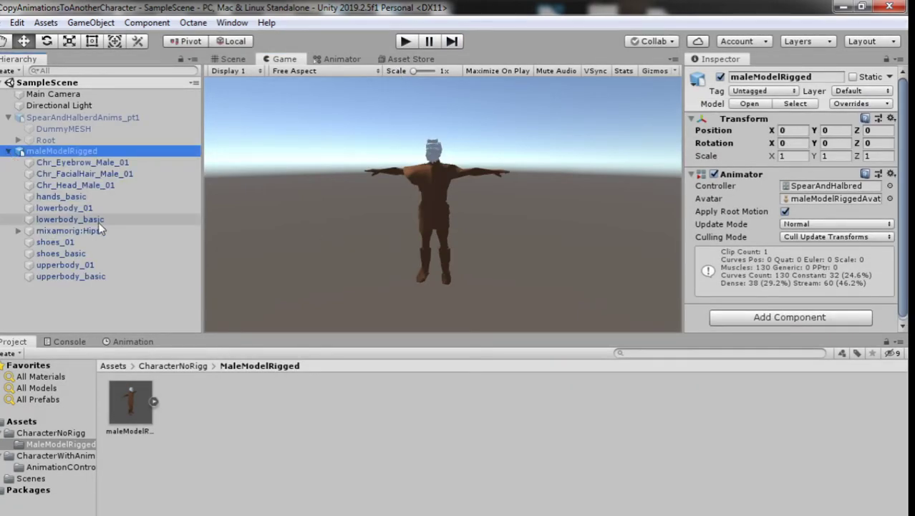
left_click(66, 230)
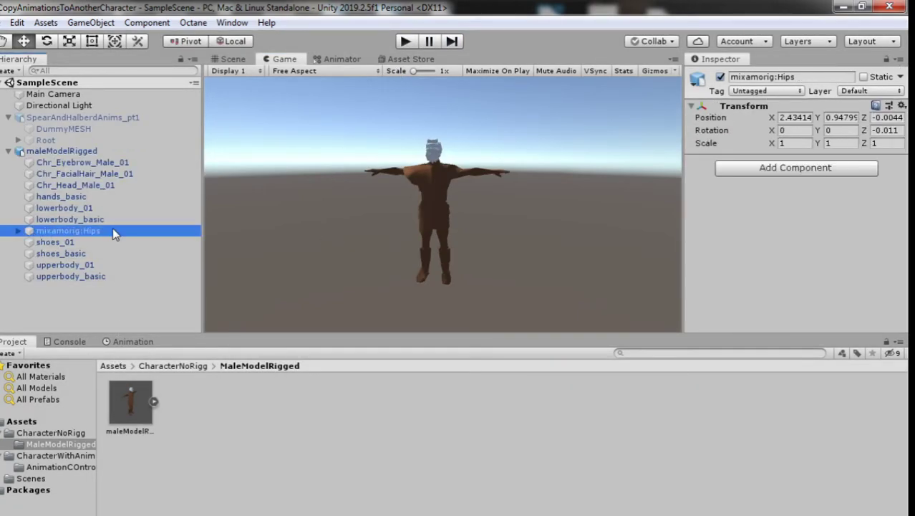
left_click(72, 142)
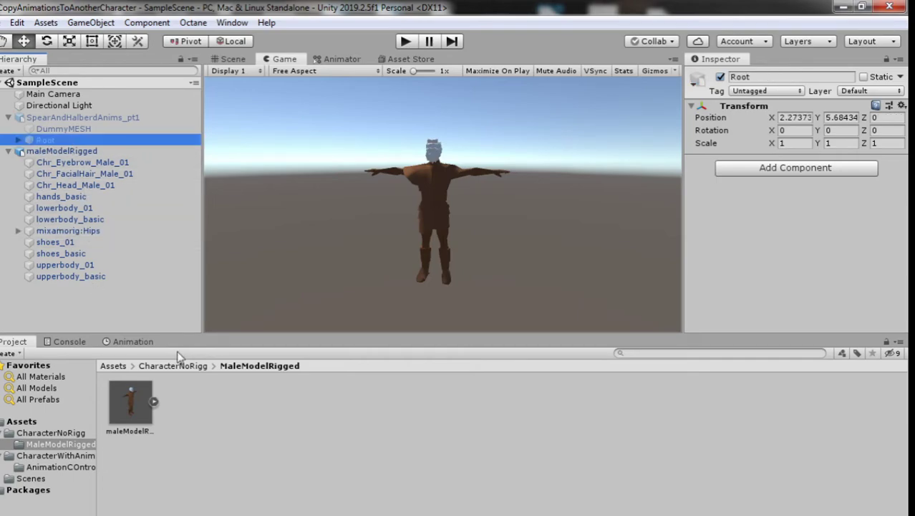
left_click(136, 342)
left_click(66, 151)
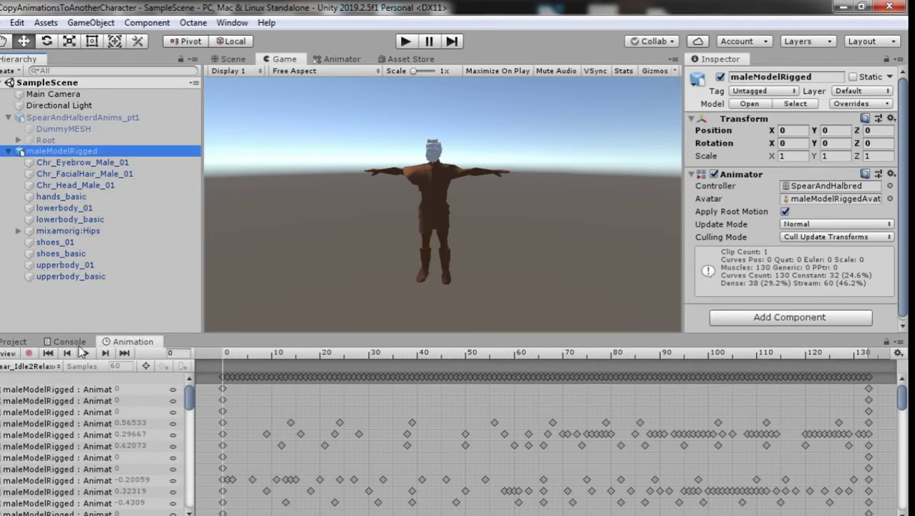
scroll(160, 414, "down", 3)
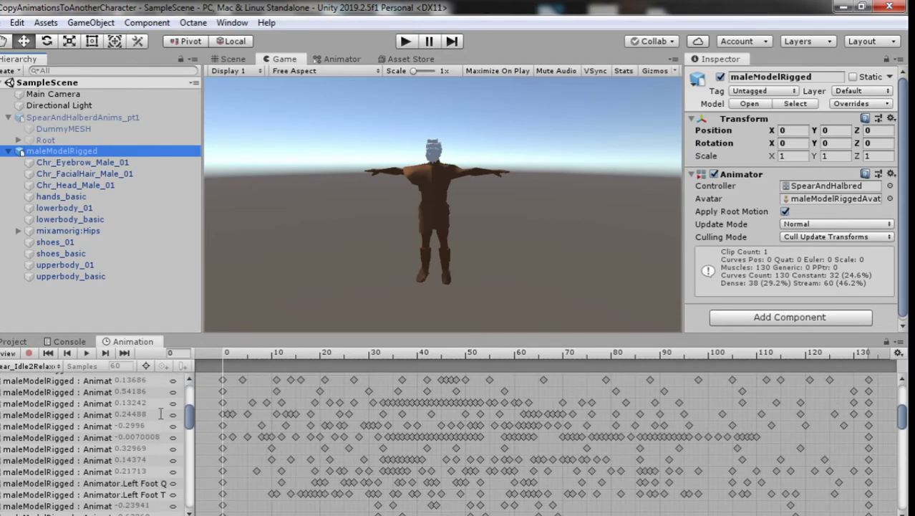
scroll(161, 411, "up", 3)
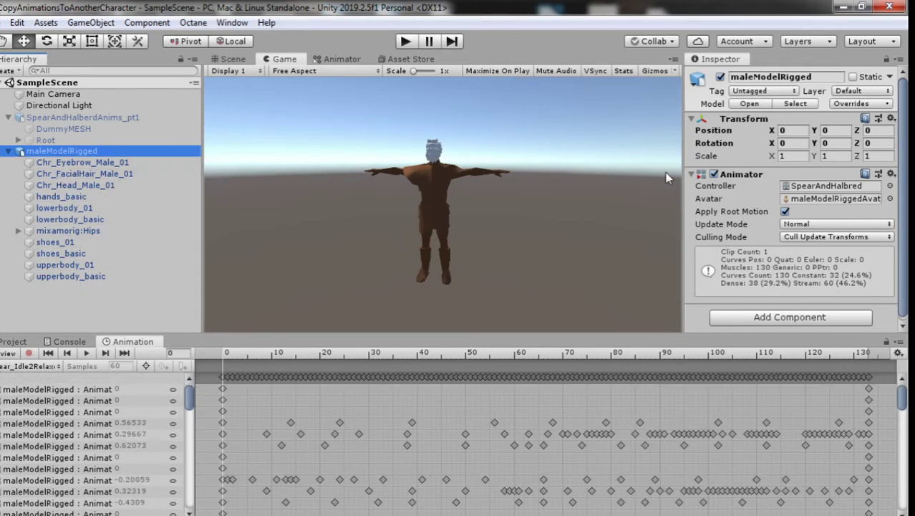
left_click(104, 119)
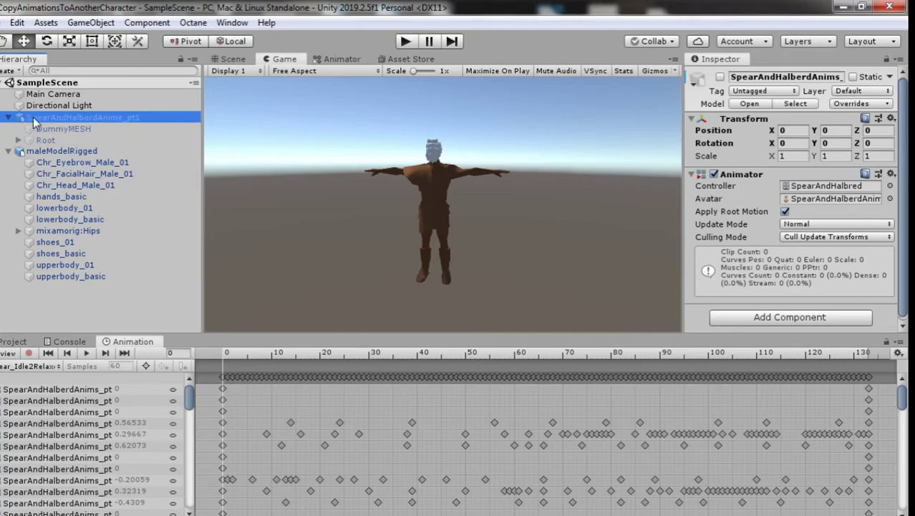
left_click(50, 149)
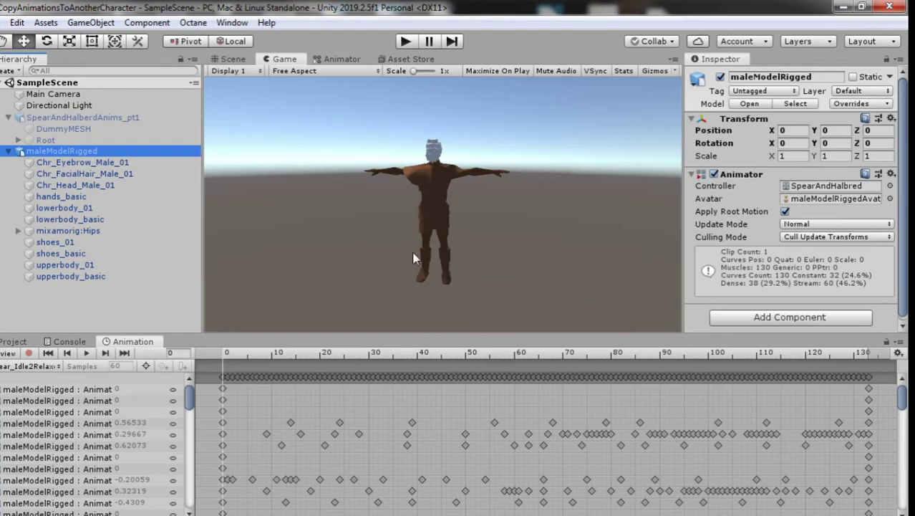
Step: Scrub the dummy's idle clip in the Animation timeline, then briefly play-test
left_click(83, 118)
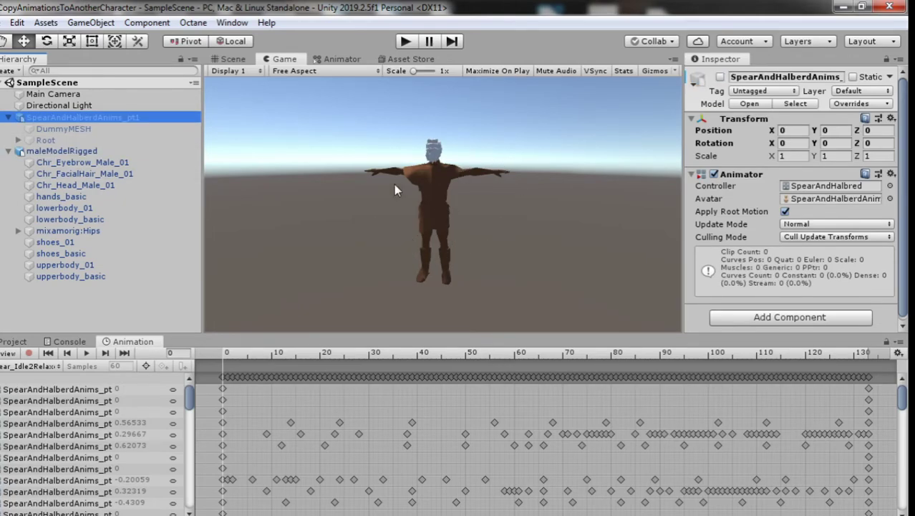
left_click_drag(221, 360, 339, 353)
left_click_drag(423, 356, 184, 358)
left_click(406, 42)
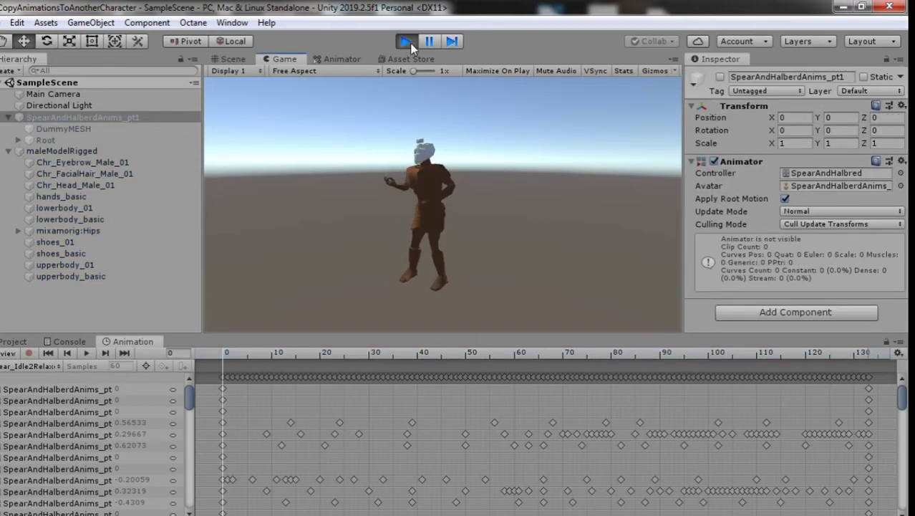
left_click(409, 42)
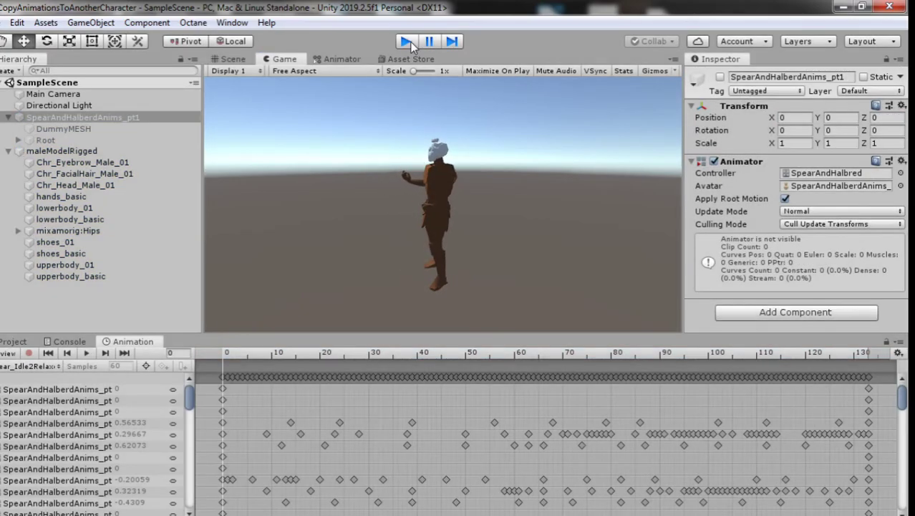
Step: Collapse maleModelRigged's hierarchy and reactivate the SpearAndHalberdAnims_pt1 dummy
left_click(51, 151)
left_click(9, 151)
left_click(76, 116)
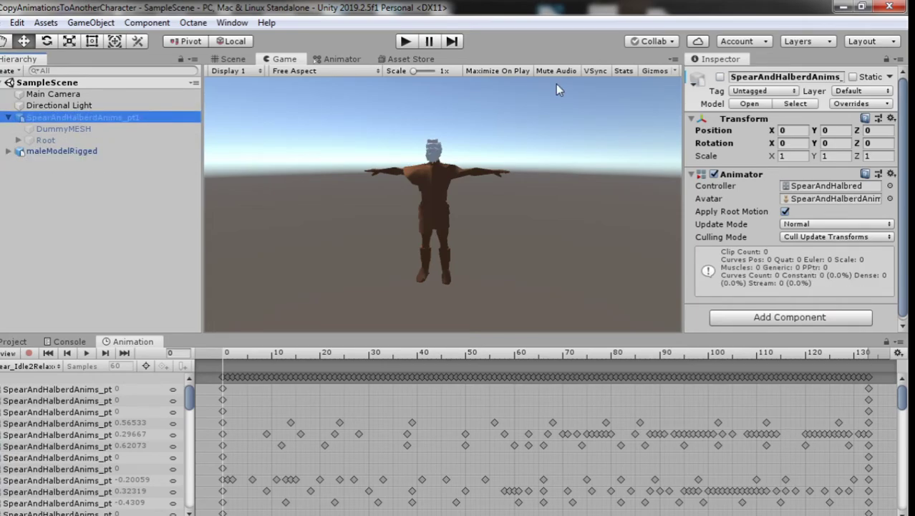
left_click(720, 76)
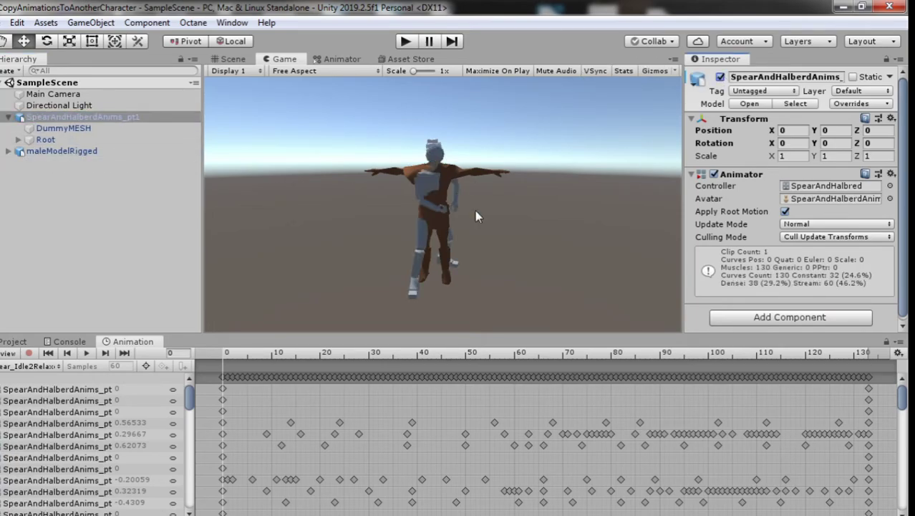
Step: Move the dummy sideways to X 1.534 and check it through the game camera
left_click(236, 59)
left_click_drag(358, 285, 199, 284)
left_click(284, 59)
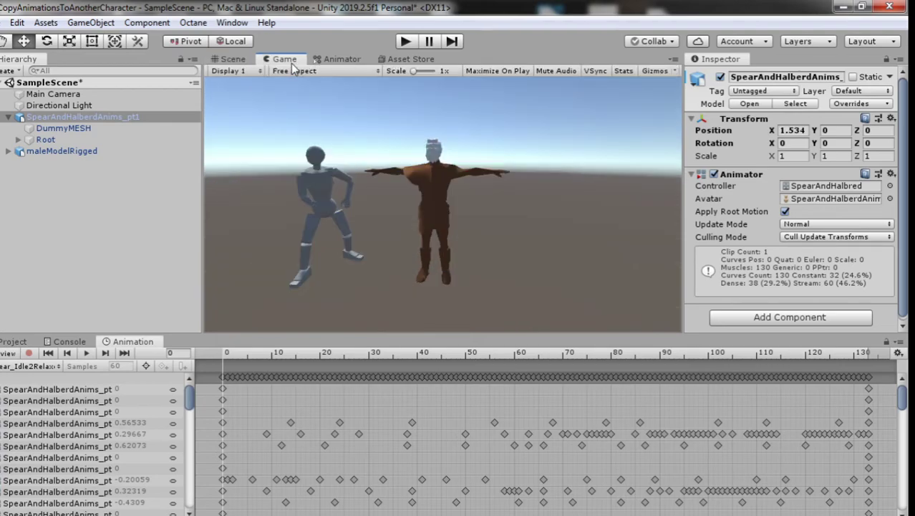
left_click(236, 60)
Step: Frame the Scene view on maleModelRigged, zoomed to show both characters
left_click(62, 150)
key("f")
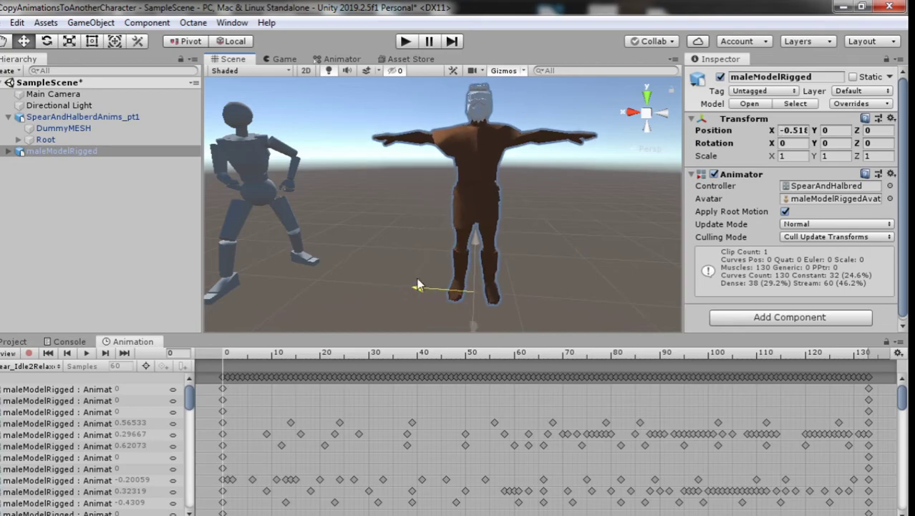
scroll(438, 264, "down", 5)
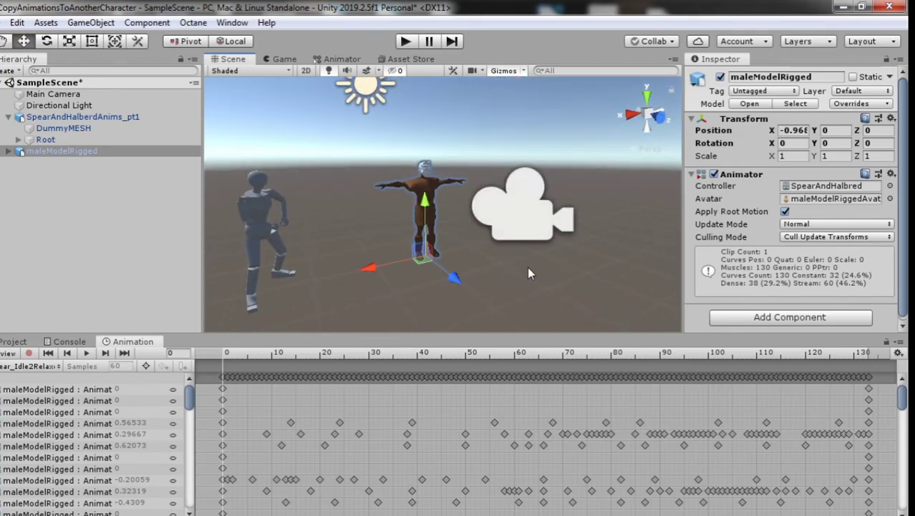
middle_click_drag(527, 267, 535, 255)
Step: Align the Main Camera with the Scene view (2.5068, 1.6397, 2.6417), save, and play
left_click(53, 94)
left_click(90, 22)
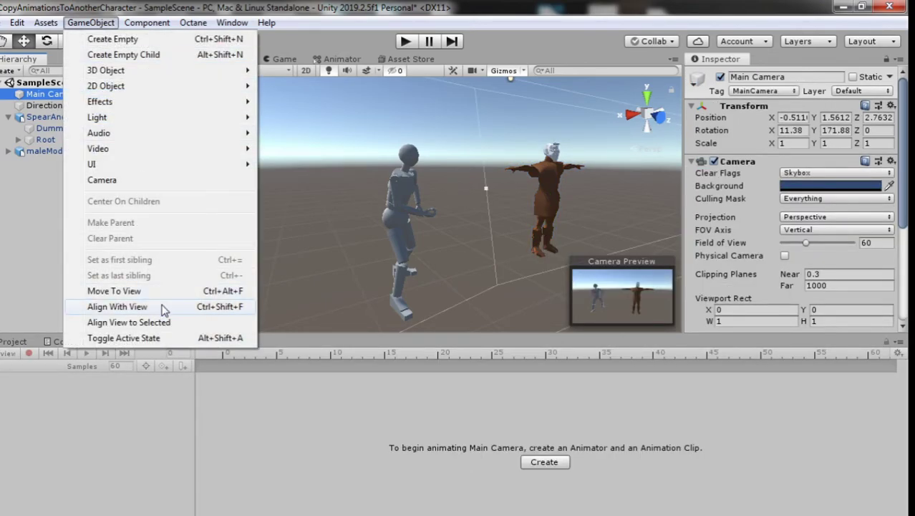
left_click(40, 187)
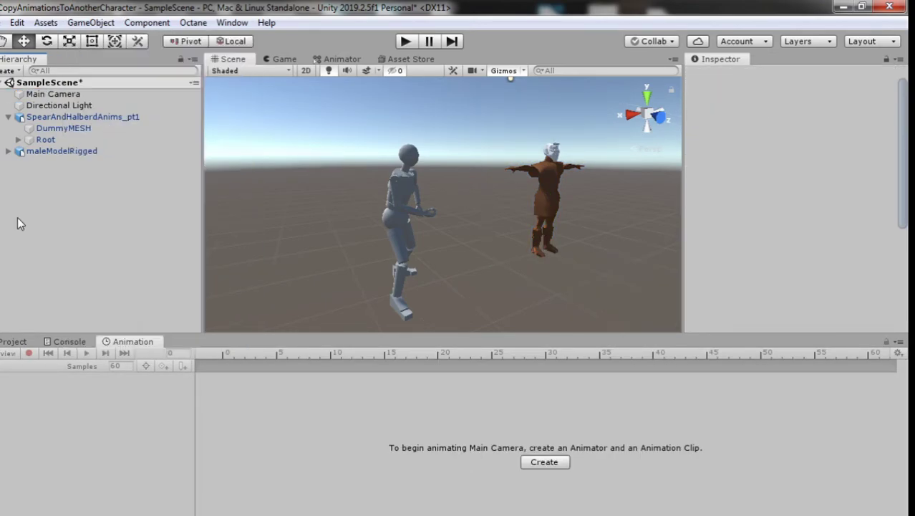
left_click(53, 94)
key("ctrl+shift+f")
key("ctrl+s")
left_click(281, 60)
left_click(405, 42)
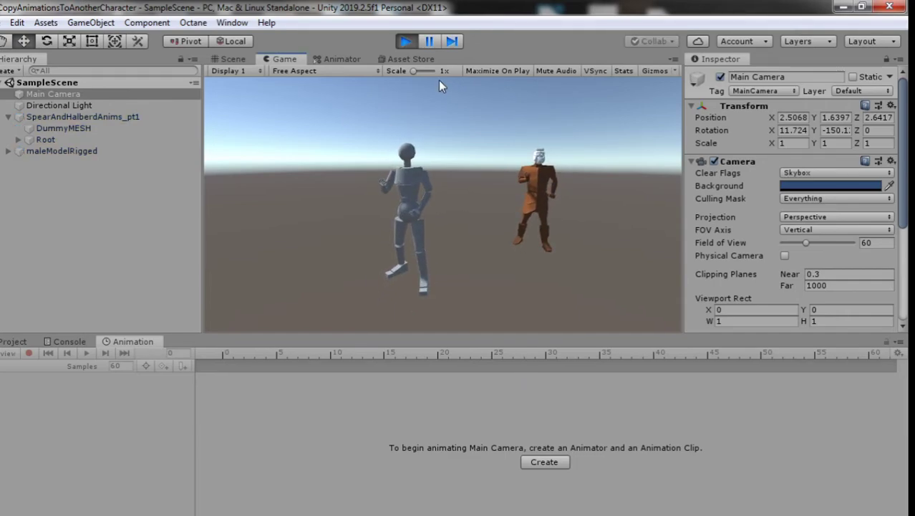
Step: Stop Play and open CharacterNoRigg > MaleModelRigged, bringing up its asset-creation menu
left_click(405, 41)
left_click(338, 59)
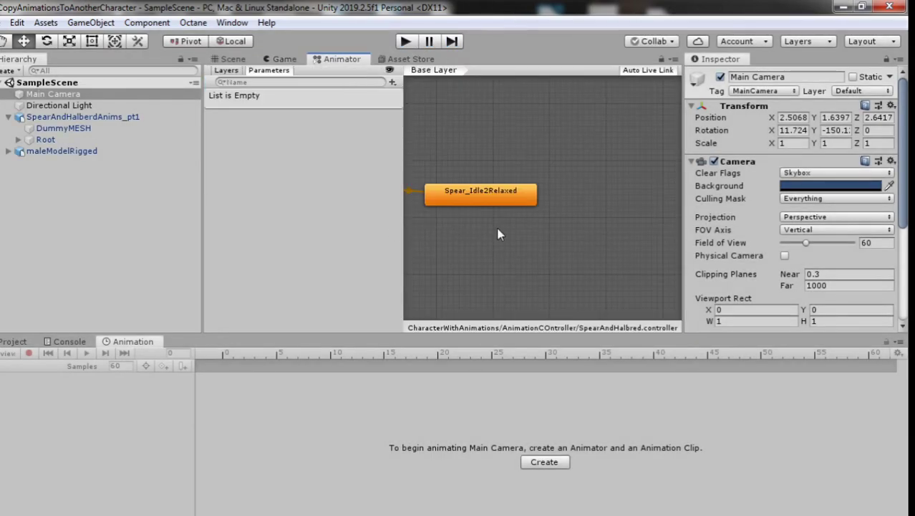
scroll(503, 232, "down", 1)
left_click(19, 341)
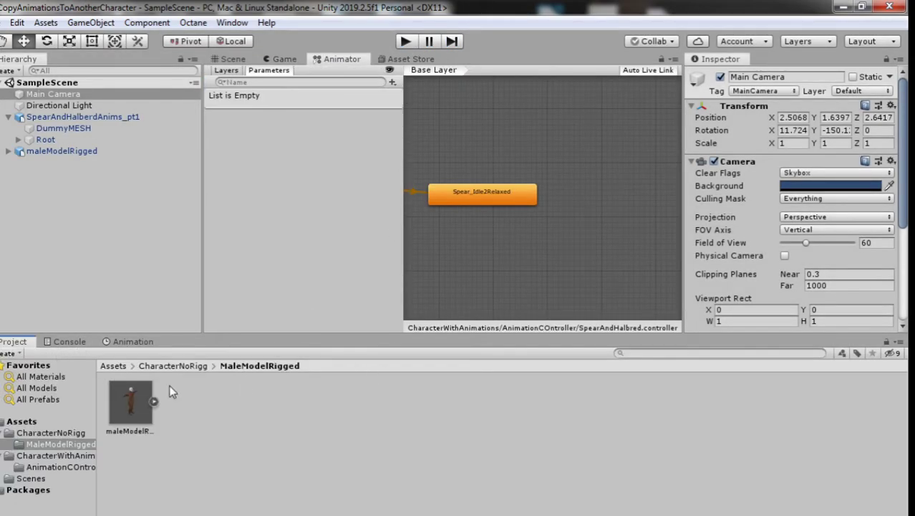
left_click(112, 366)
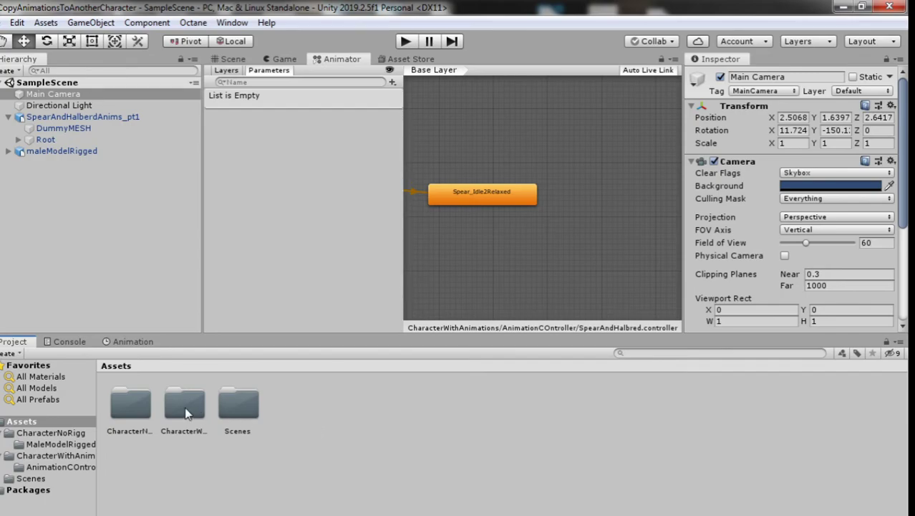
left_click(136, 409)
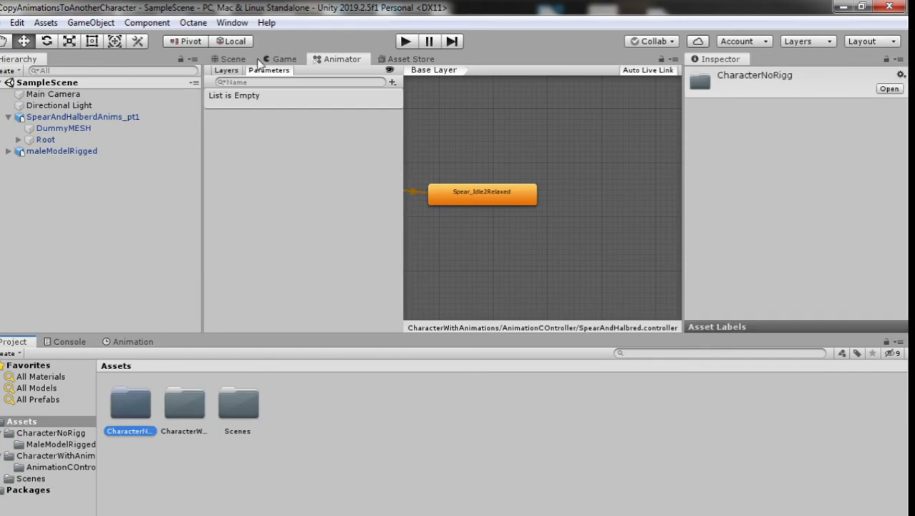
left_click(242, 59)
left_click(279, 60)
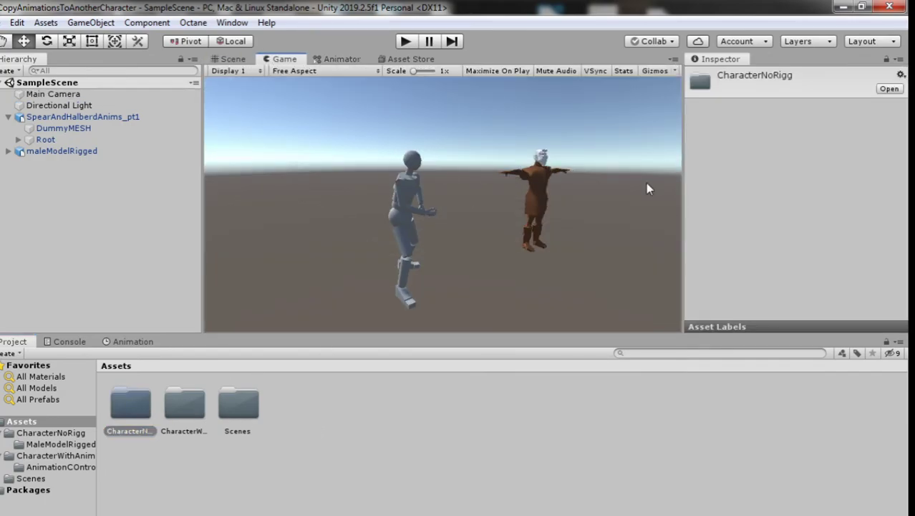
double_click(135, 415)
double_click(135, 415)
right_click(236, 424)
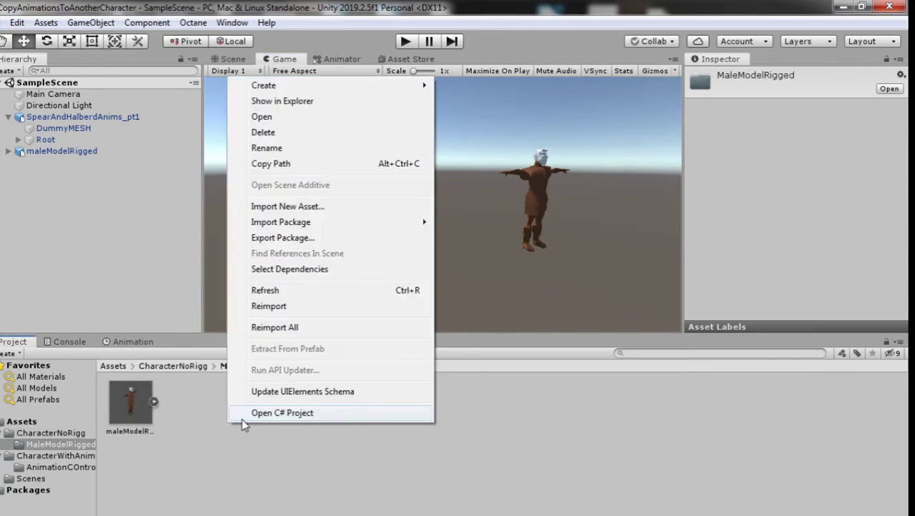
Step: Create an Animator Controller named MaleModleController and assign it to maleModelRigged's Animator
mouse_move(400, 86)
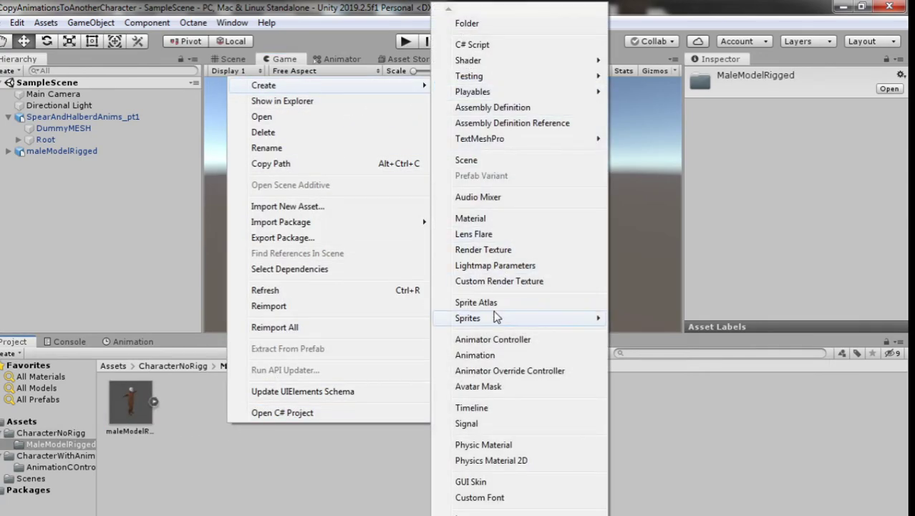
left_click(501, 340)
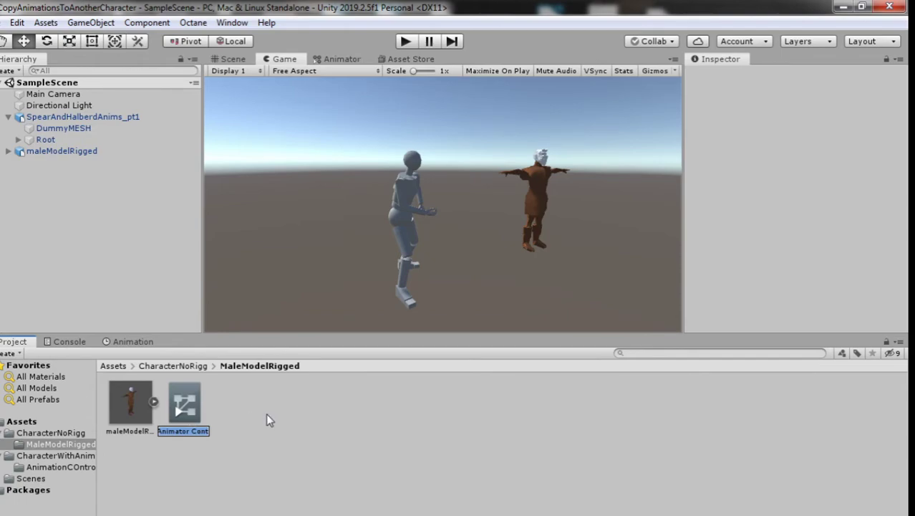
type("MaleM")
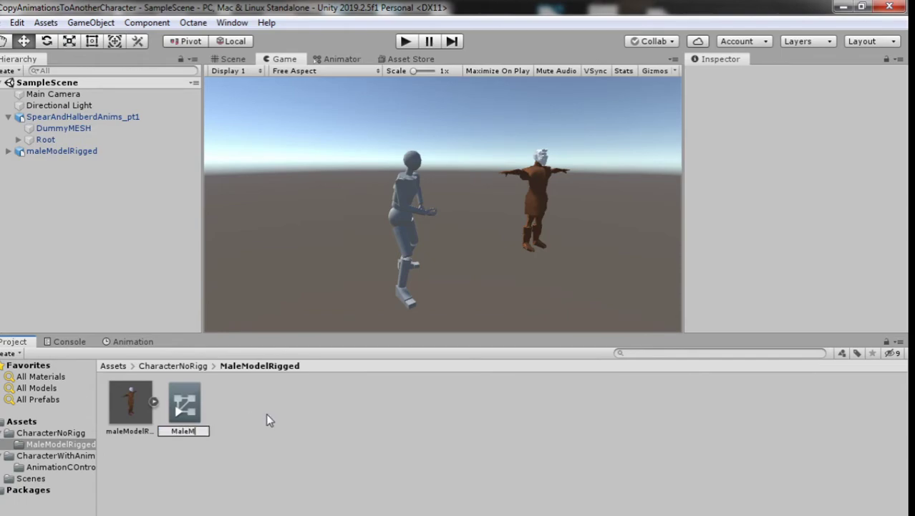
type("odleController")
key("Return")
left_click(61, 151)
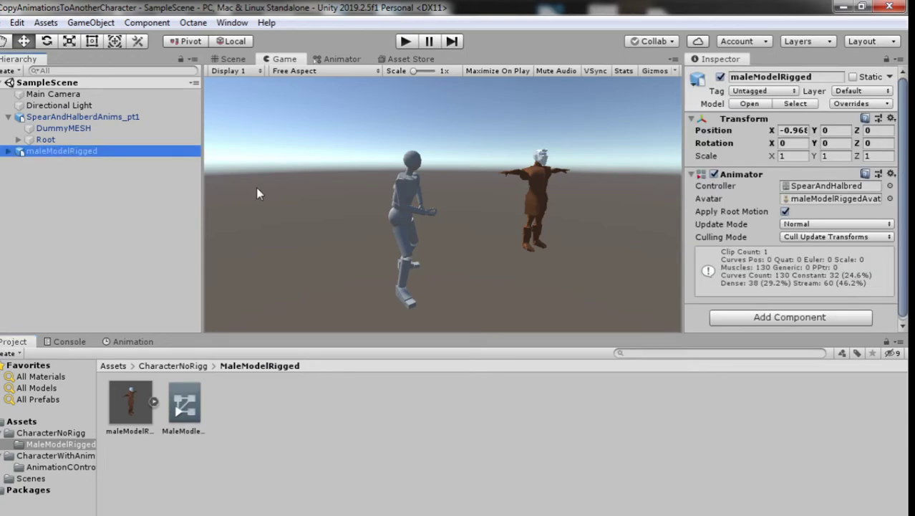
left_click_drag(185, 404, 830, 186)
Step: From CharacterWithAnimations, drag the Spear_Idle clip into the Animator as the default state
left_click(342, 58)
left_click(172, 365)
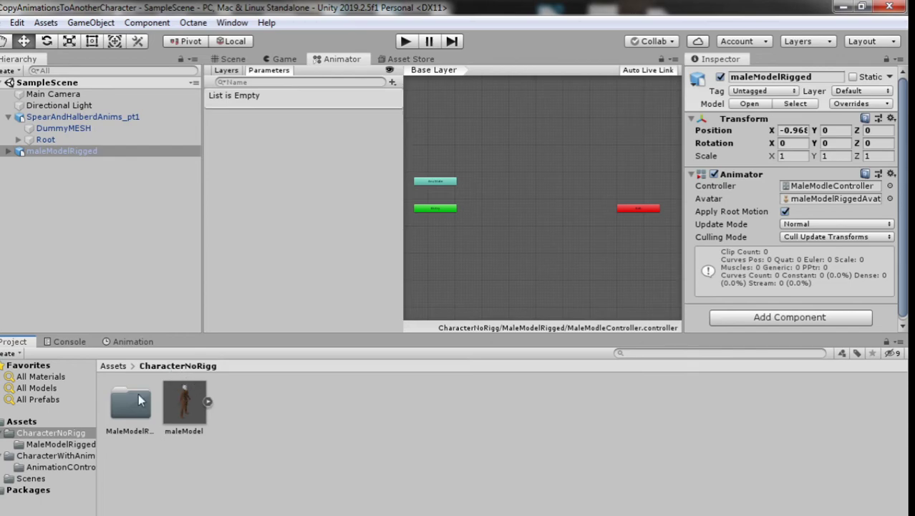
left_click(115, 366)
double_click(184, 405)
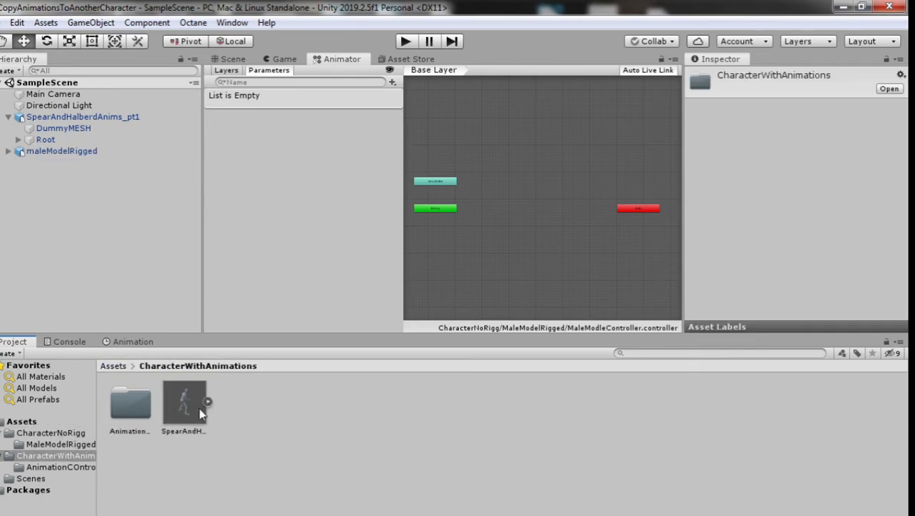
left_click(210, 401)
scroll(570, 233, "up", 2)
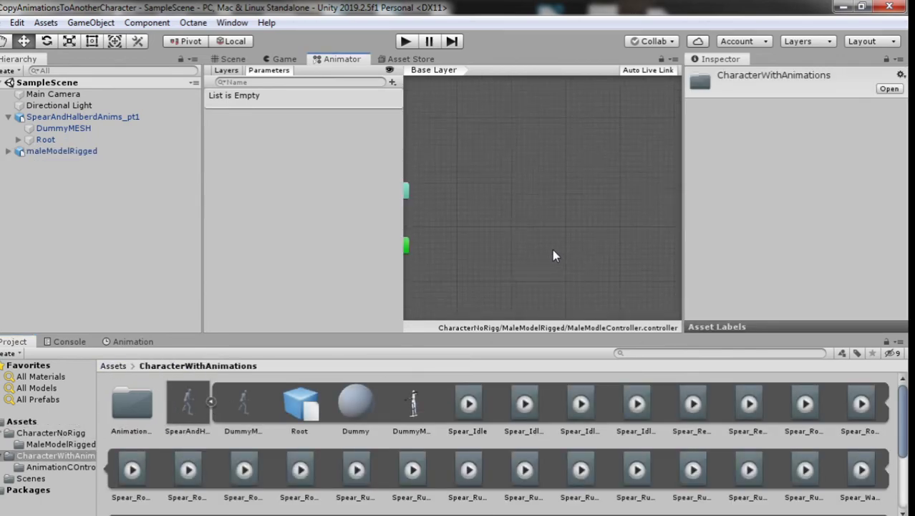
scroll(545, 413, "down", 2)
scroll(544, 407, "up", 1)
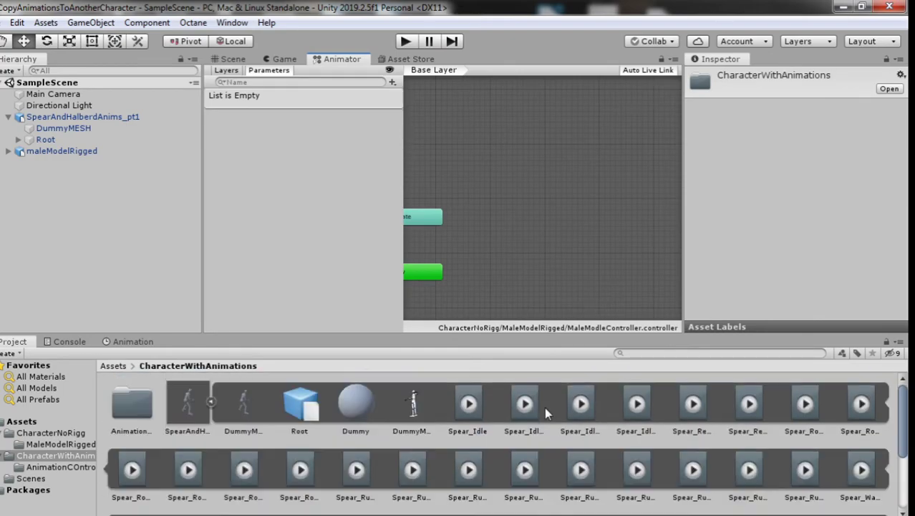
left_click_drag(476, 415, 501, 253)
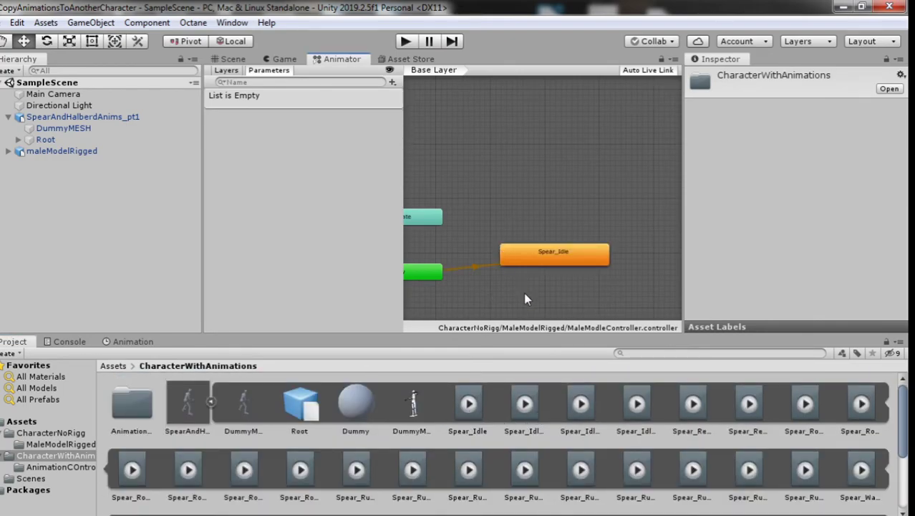
scroll(523, 292, "down", 2)
left_click(120, 151)
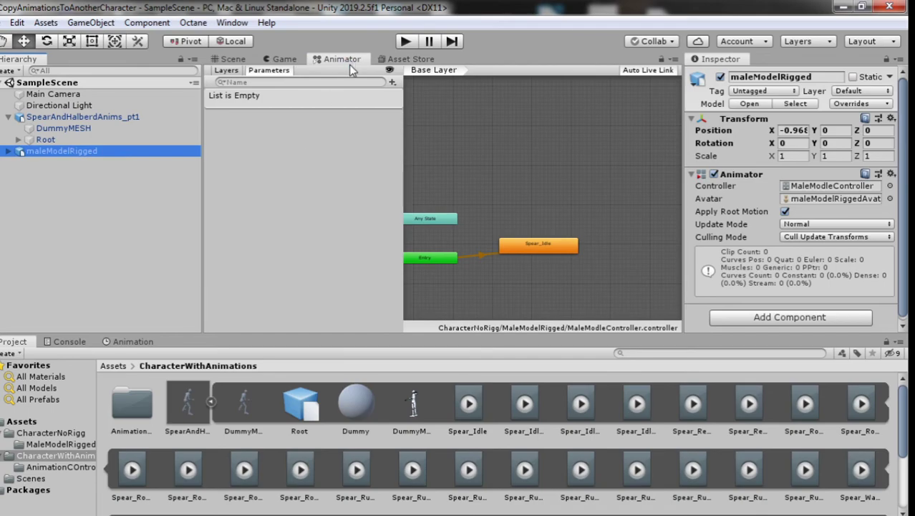
Step: Play-test both characters in the Game view, then show the Spear_Idle clip's import settings
left_click(284, 59)
left_click(405, 41)
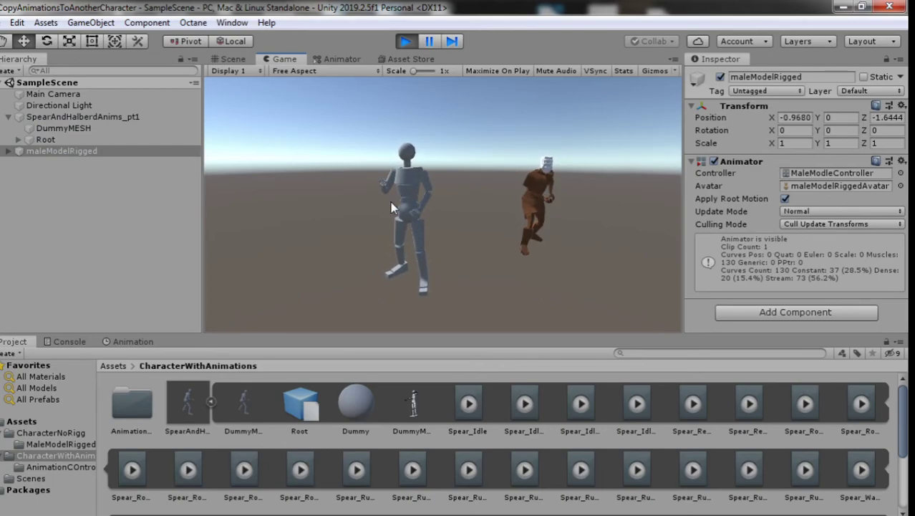
left_click(406, 42)
left_click(473, 396)
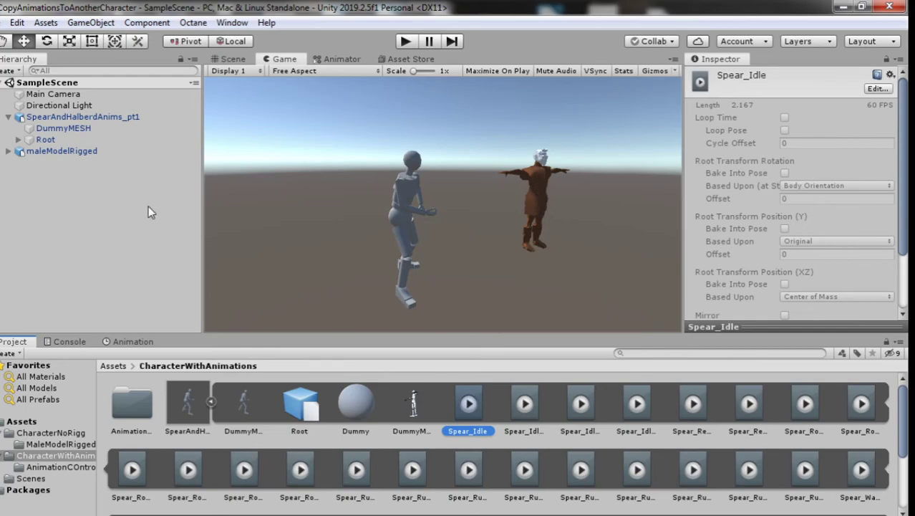
Step: Enable Loop Time on SpearAndHalberdAnims_pt1's Spear_Idle2Relaxed clip and apply the reimport
left_click(190, 401)
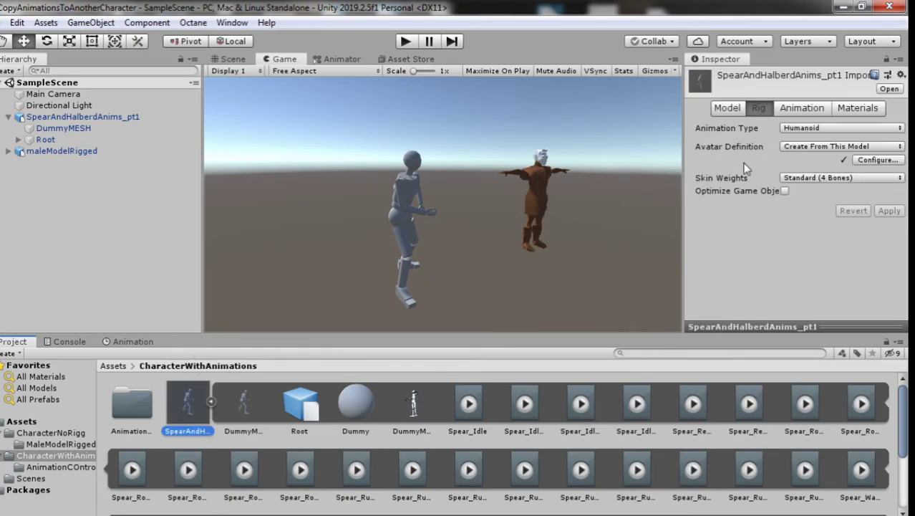
left_click(802, 108)
scroll(823, 172, "down", 10)
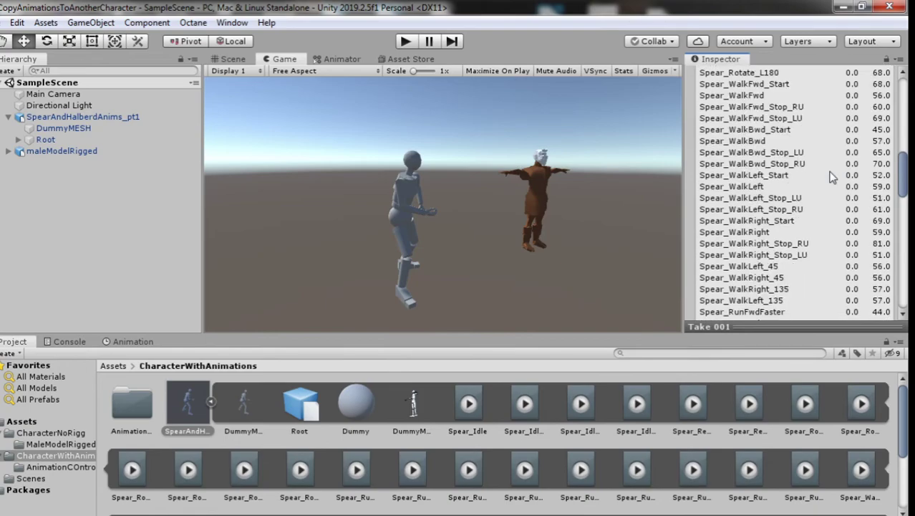
scroll(832, 176, "up", 5)
left_click(807, 205)
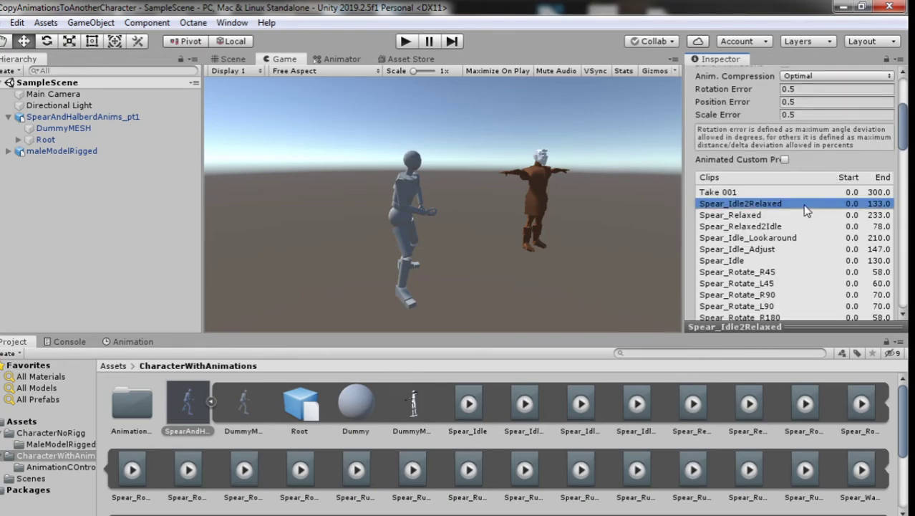
scroll(842, 224, "down", 10)
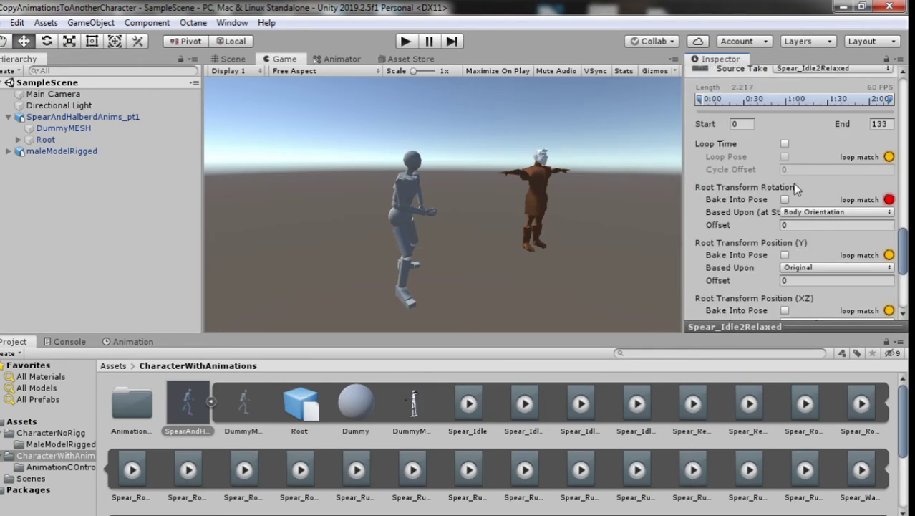
scroll(793, 182, "up", 3)
scroll(787, 168, "down", 3)
left_click(784, 145)
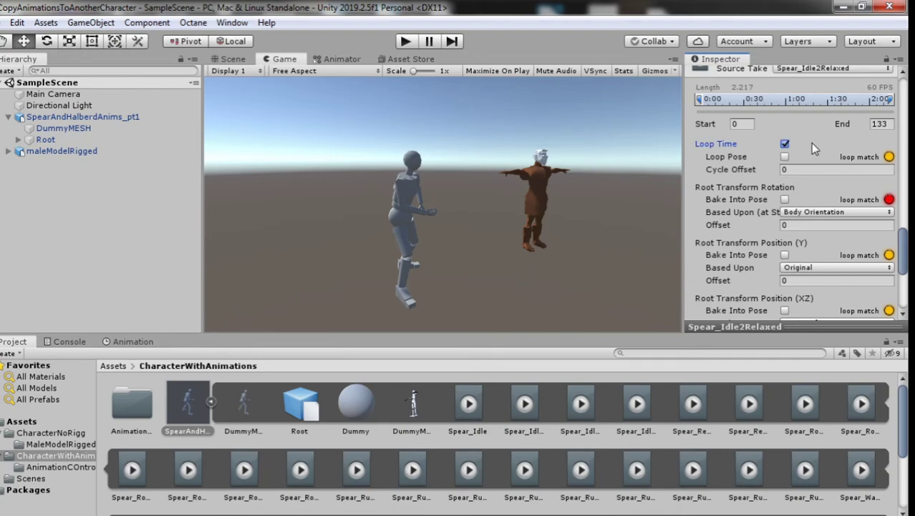
scroll(810, 142, "down", 5)
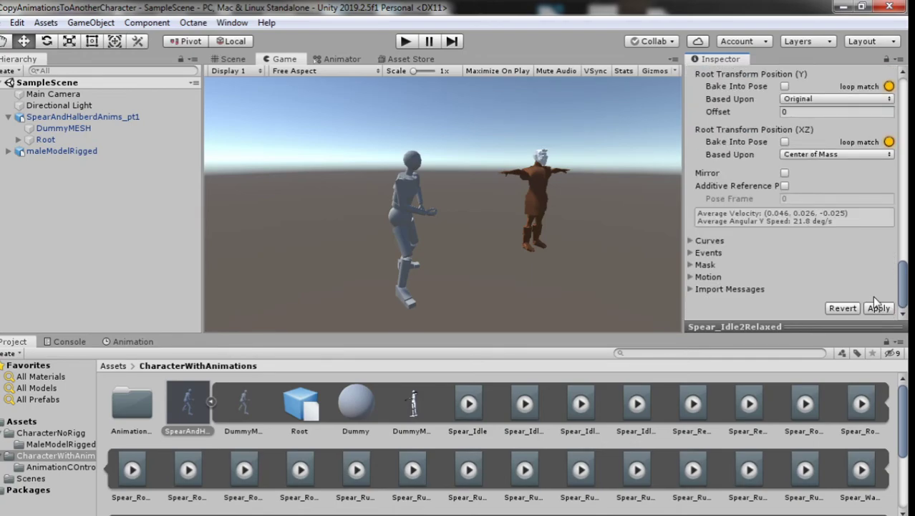
left_click(878, 309)
Step: Play-test the animations, then review the Spear_Idle2Relaxed and Spear_Relaxed clip settings
left_click(408, 41)
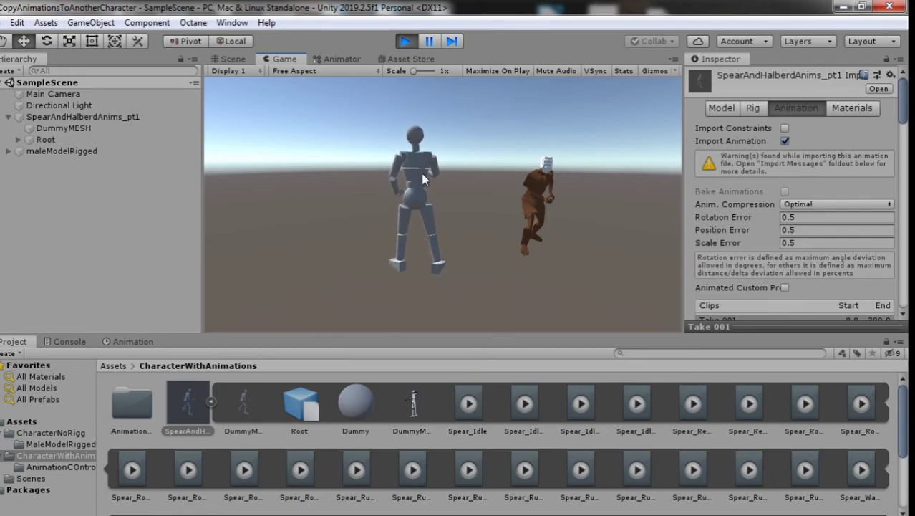
left_click(401, 45)
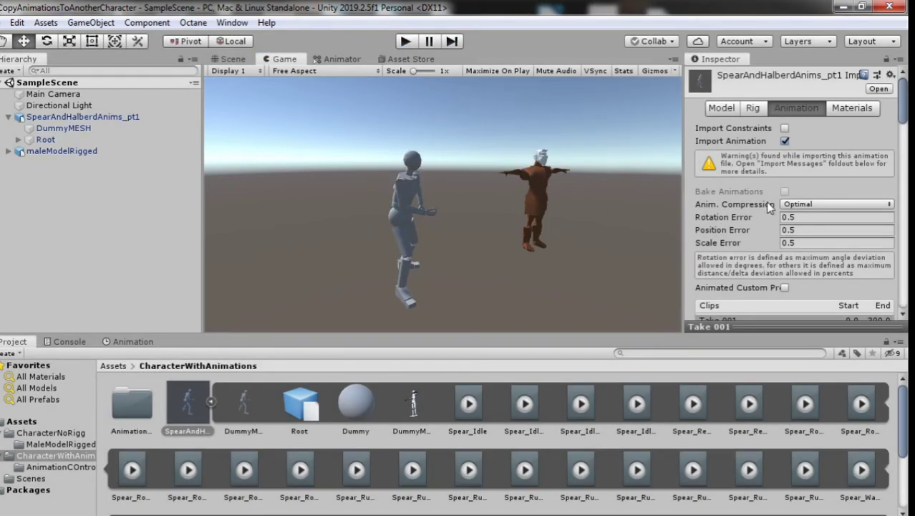
scroll(772, 180, "down", 10)
scroll(775, 193, "up", 4)
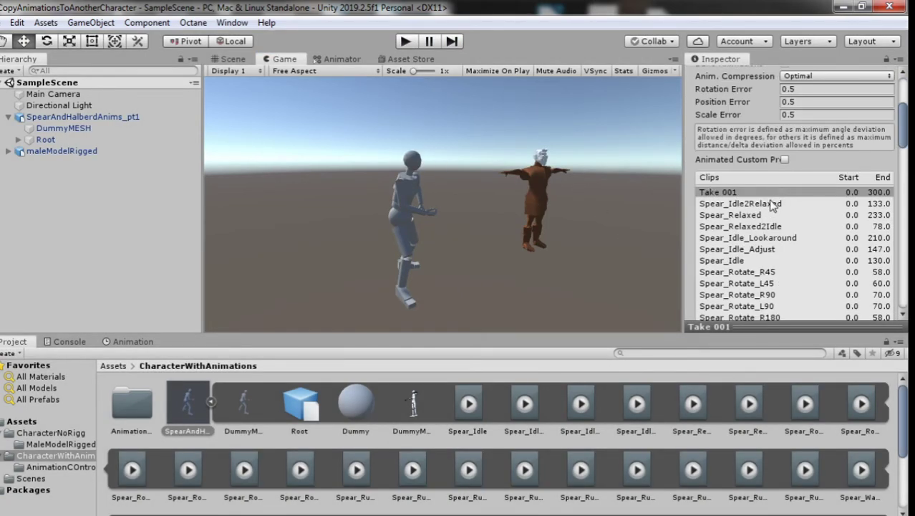
left_click(772, 204)
scroll(804, 206, "down", 15)
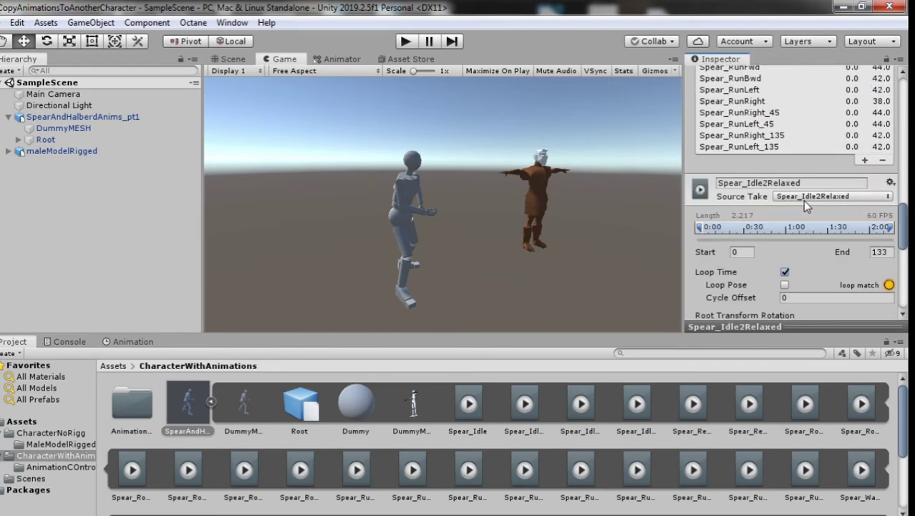
scroll(804, 206, "up", 8)
scroll(804, 206, "up", 6)
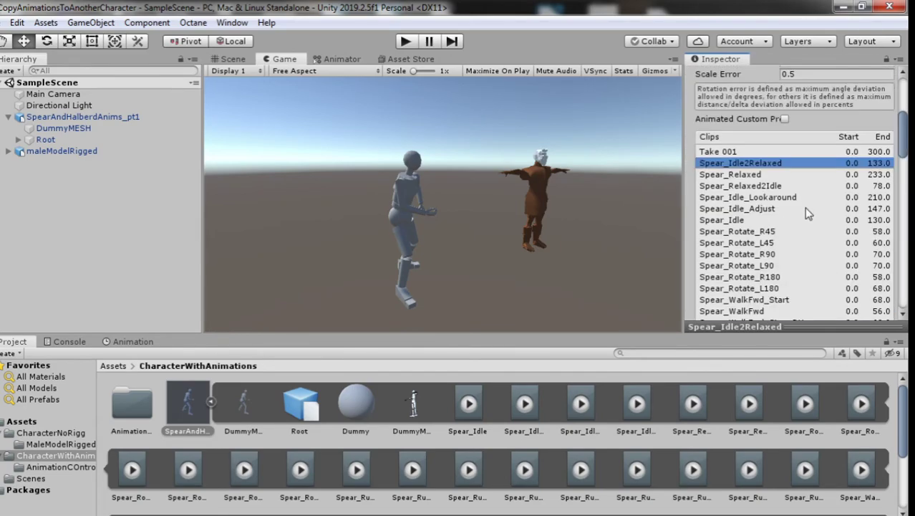
left_click(775, 176)
scroll(807, 229, "down", 15)
scroll(809, 230, "up", 4)
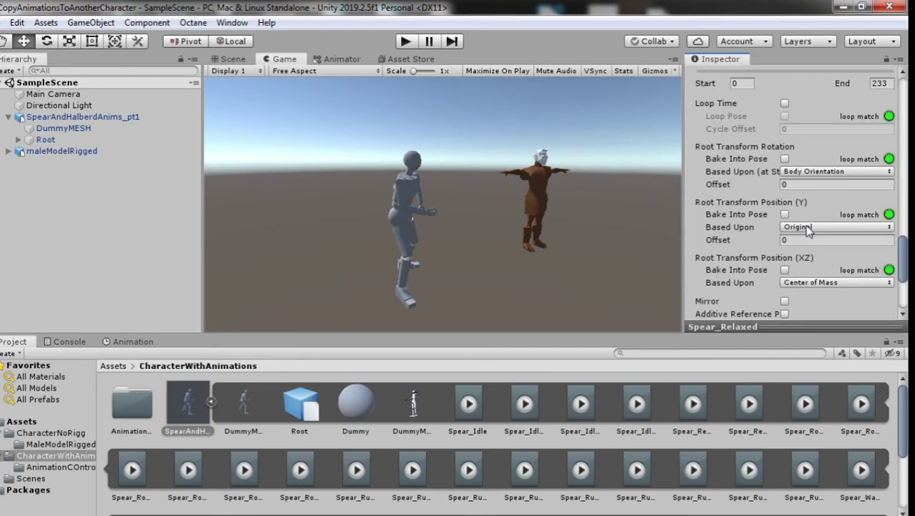
scroll(807, 229, "up", 4)
Step: Check which clip maleModelRigged's Spear_Idle state uses as its Motion
left_click(120, 151)
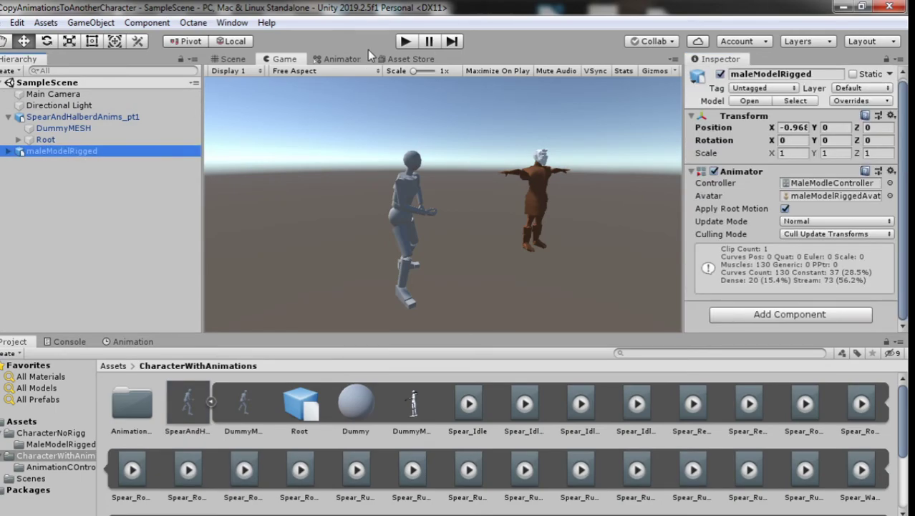
left_click(340, 59)
left_click(538, 245)
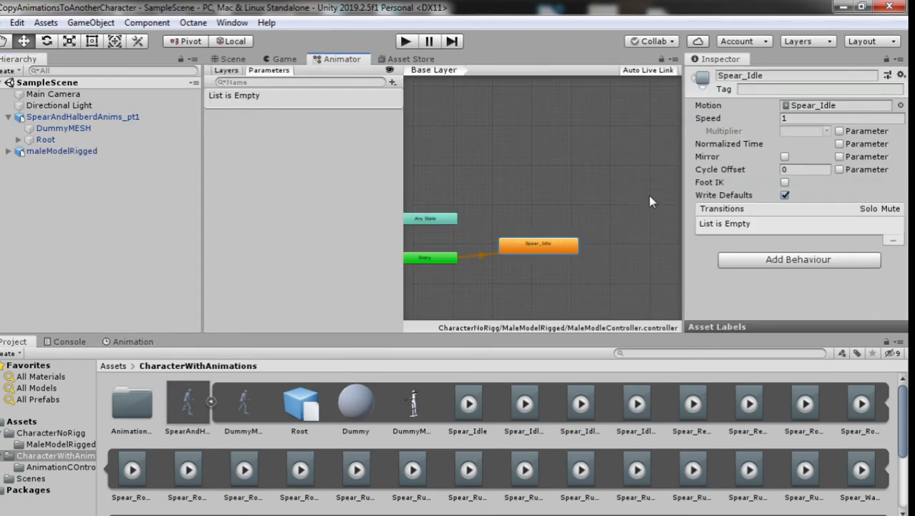
left_click(788, 108)
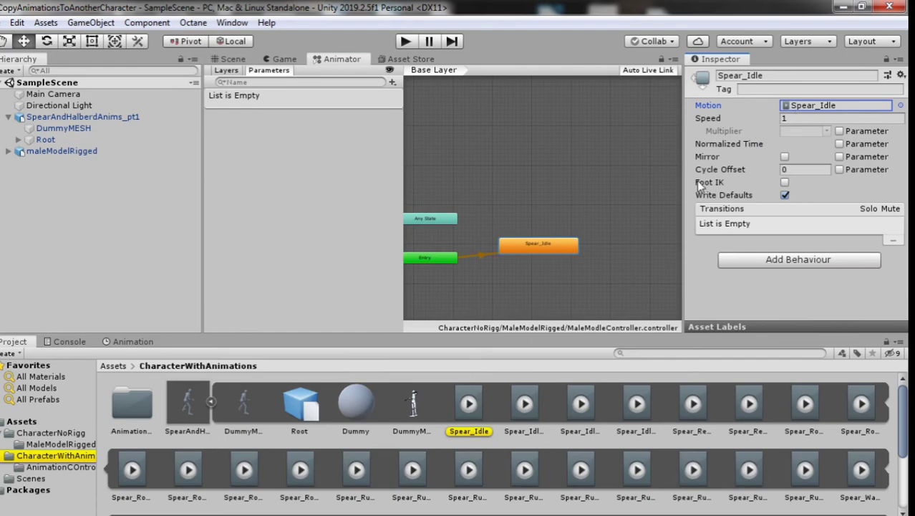
left_click(521, 408)
left_click(472, 408)
left_click(104, 152)
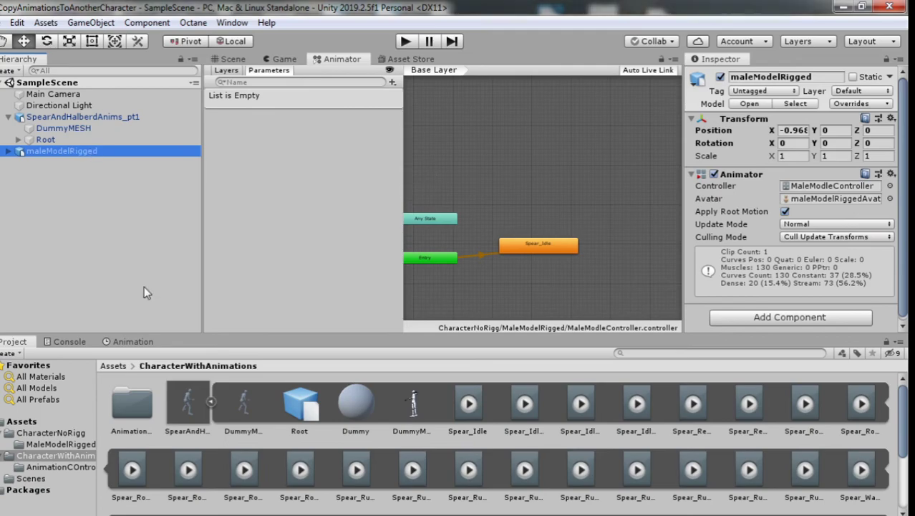
Step: In SpearAndHalberdAnims_pt1, enable Loop Time on the Spear_Idle clip and apply
left_click(189, 405)
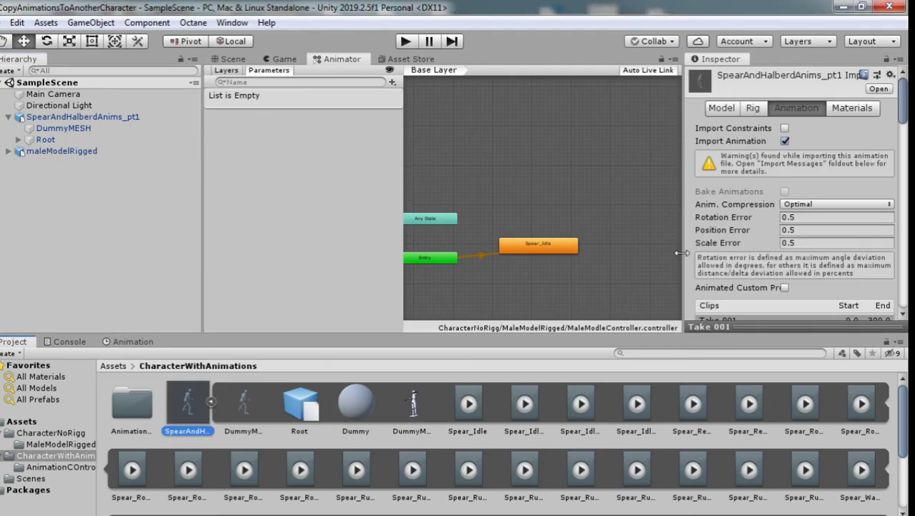
scroll(822, 172, "down", 8)
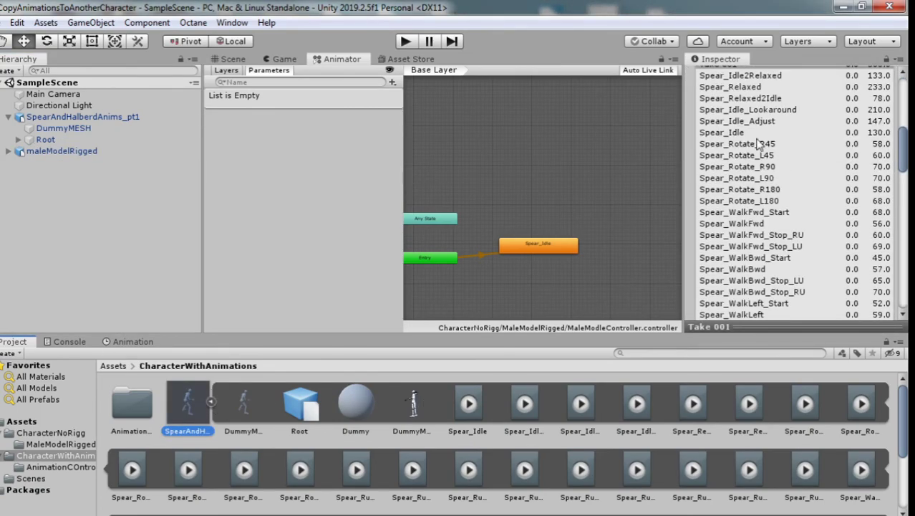
scroll(758, 151, "up", 5)
left_click(756, 201)
scroll(774, 225, "down", 10)
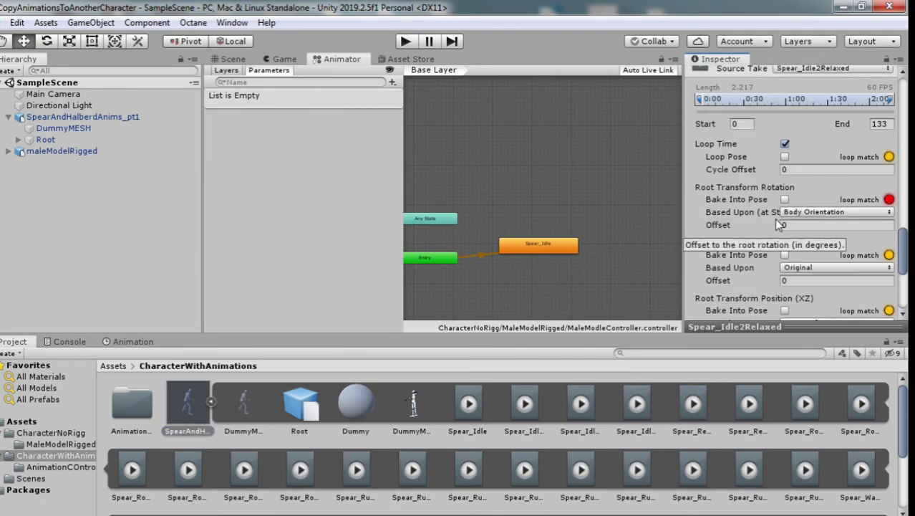
scroll(774, 224, "up", 6)
left_click(745, 147)
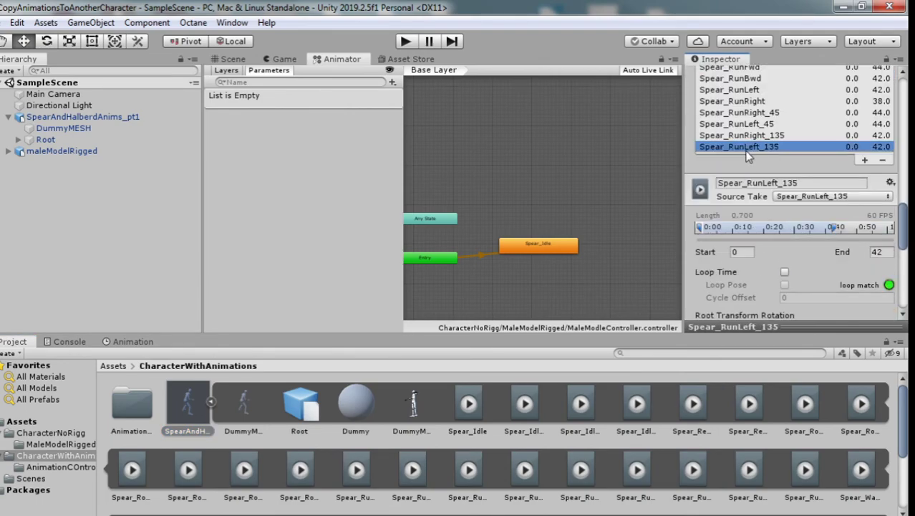
scroll(748, 156, "up", 10)
scroll(753, 177, "down", 5)
left_click(759, 203)
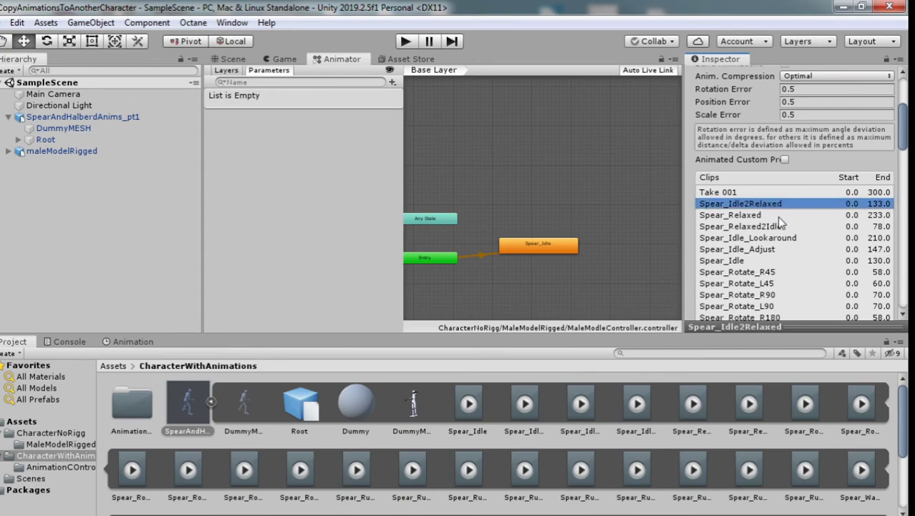
left_click(755, 261)
scroll(773, 251, "down", 10)
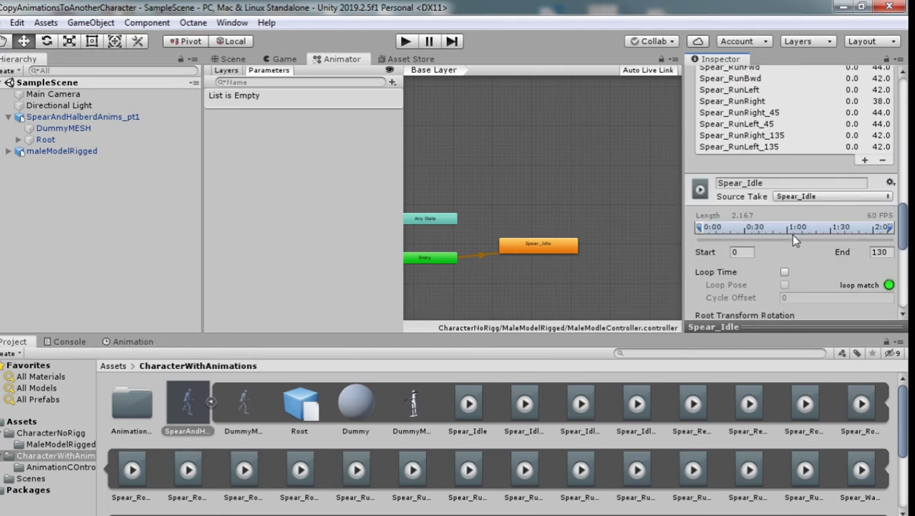
left_click(784, 272)
scroll(819, 257, "down", 10)
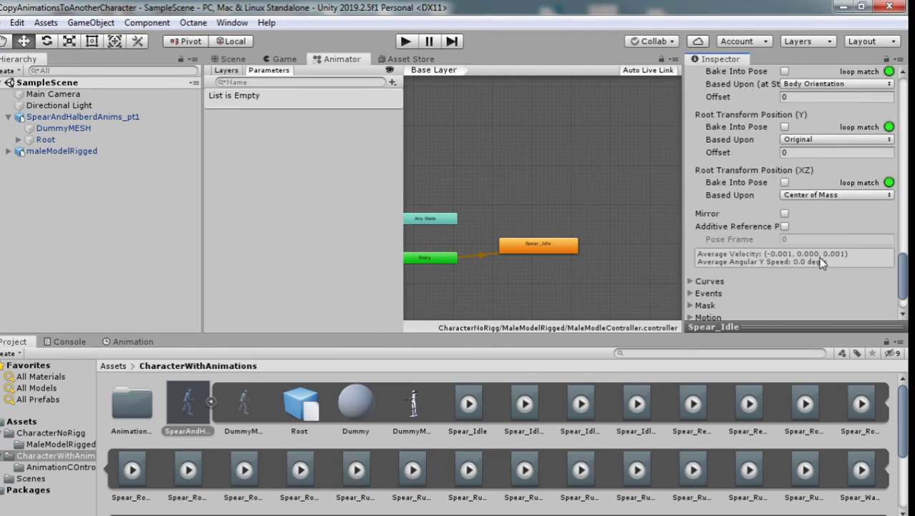
left_click(875, 308)
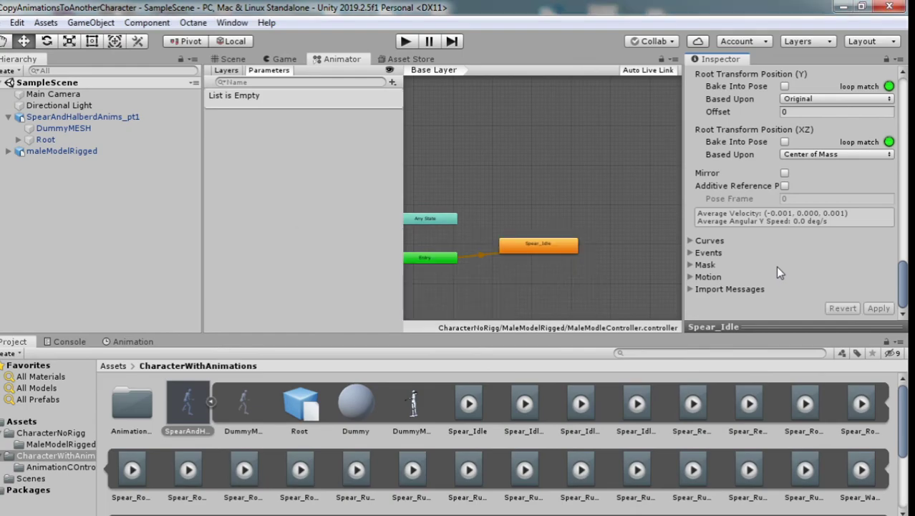
Step: Run and stop a Play test in the Game view with both characters animating
left_click(285, 59)
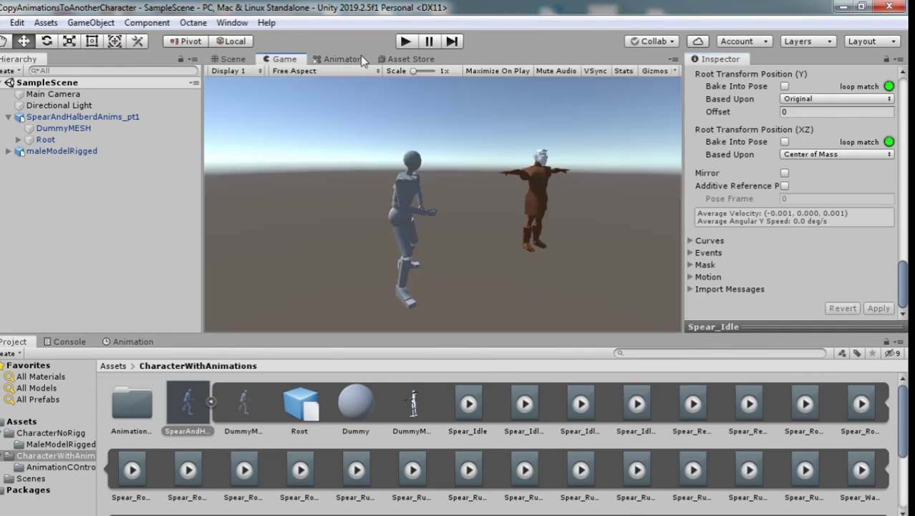
left_click(405, 41)
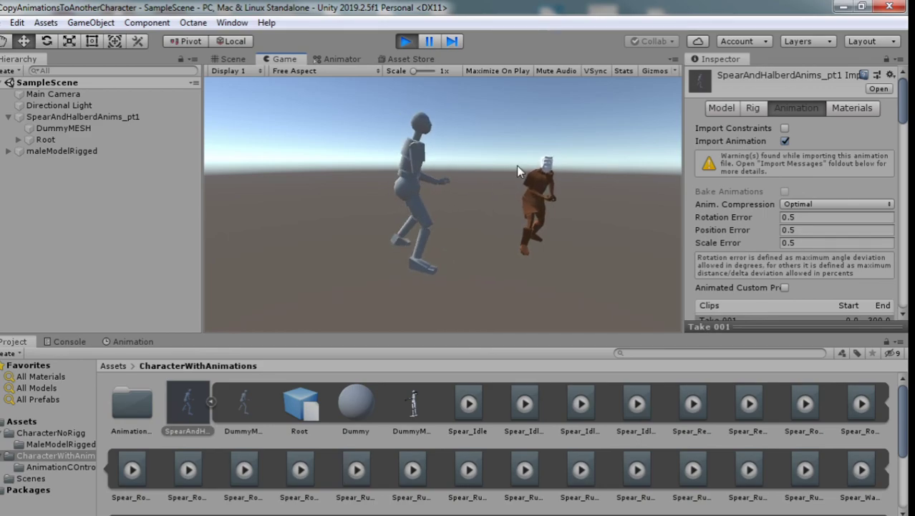
left_click(405, 42)
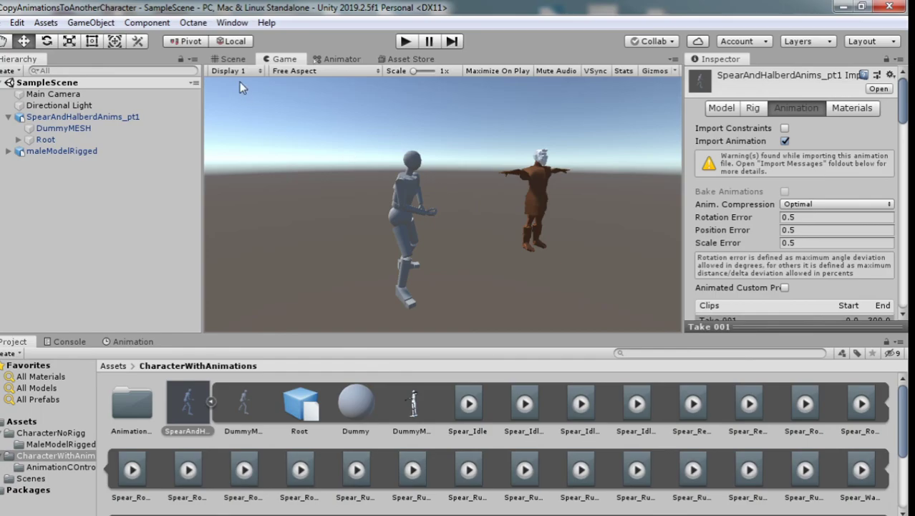